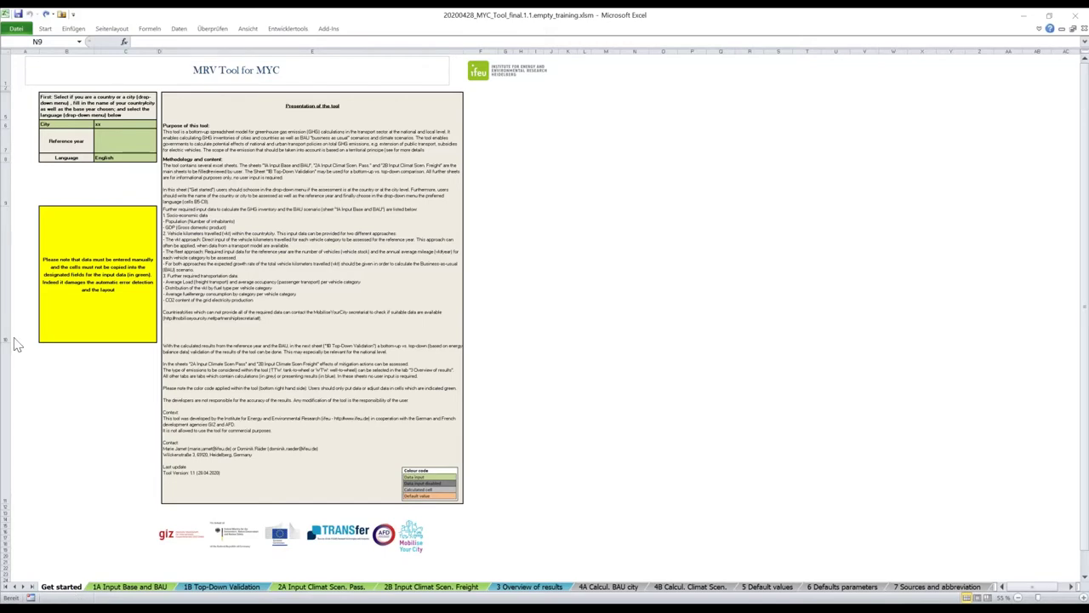
Choose City as the assessment level and enter Climaland as its name on the Get started sheet.
{"action": "left_click", "coordinate": [94, 125]}
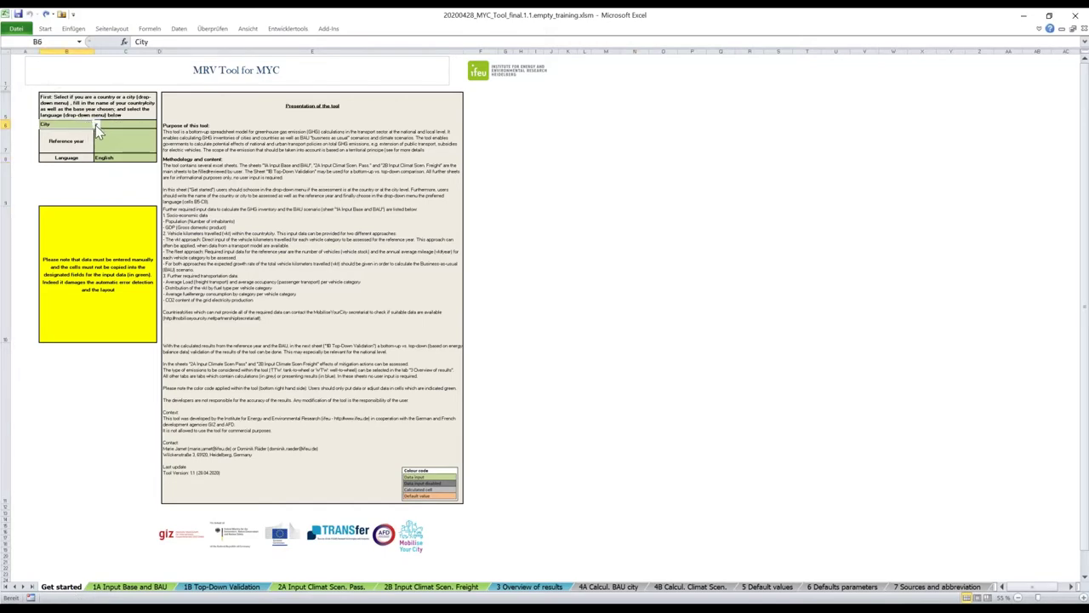
{"action": "left_click", "coordinate": [97, 126]}
{"action": "left_click", "coordinate": [92, 134]}
{"action": "left_click", "coordinate": [140, 125]}
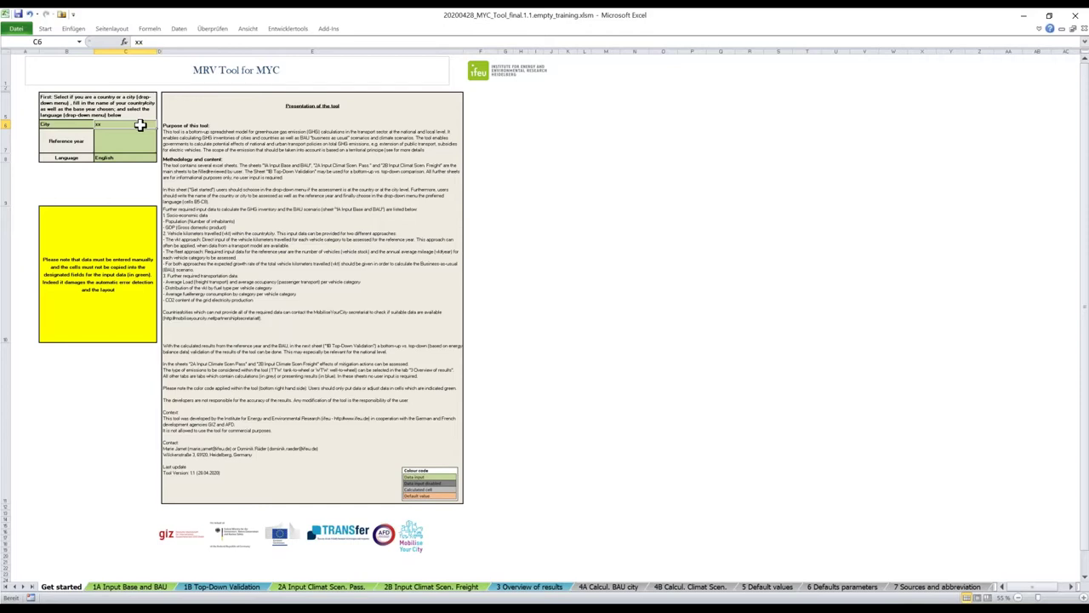
{"action": "type", "text": "Climaland"}
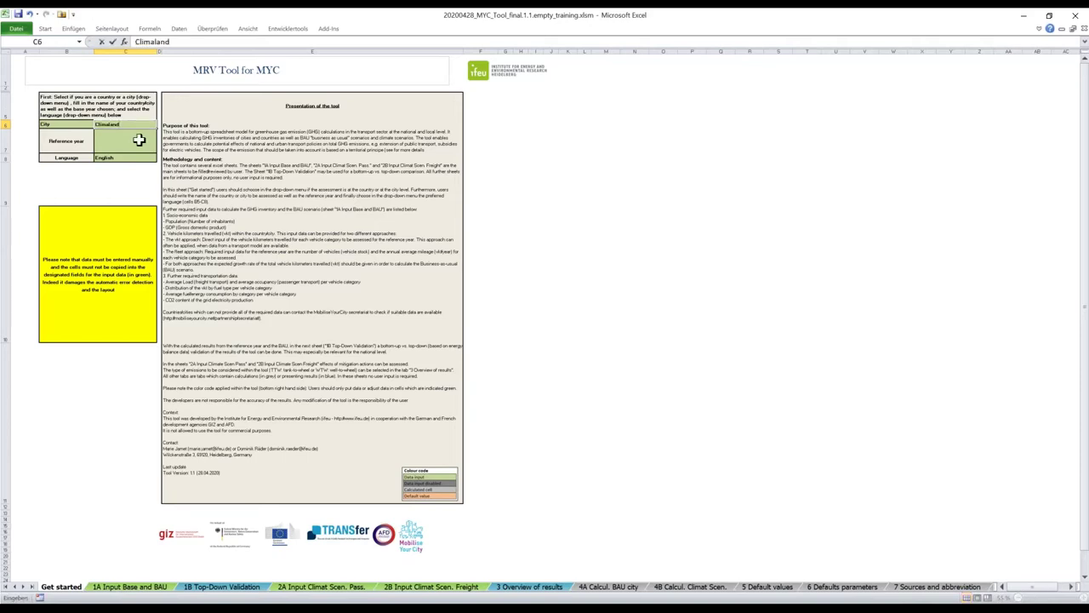
Set the reference year to 2018 and keep English as the tool's language.
{"action": "left_click", "coordinate": [139, 139]}
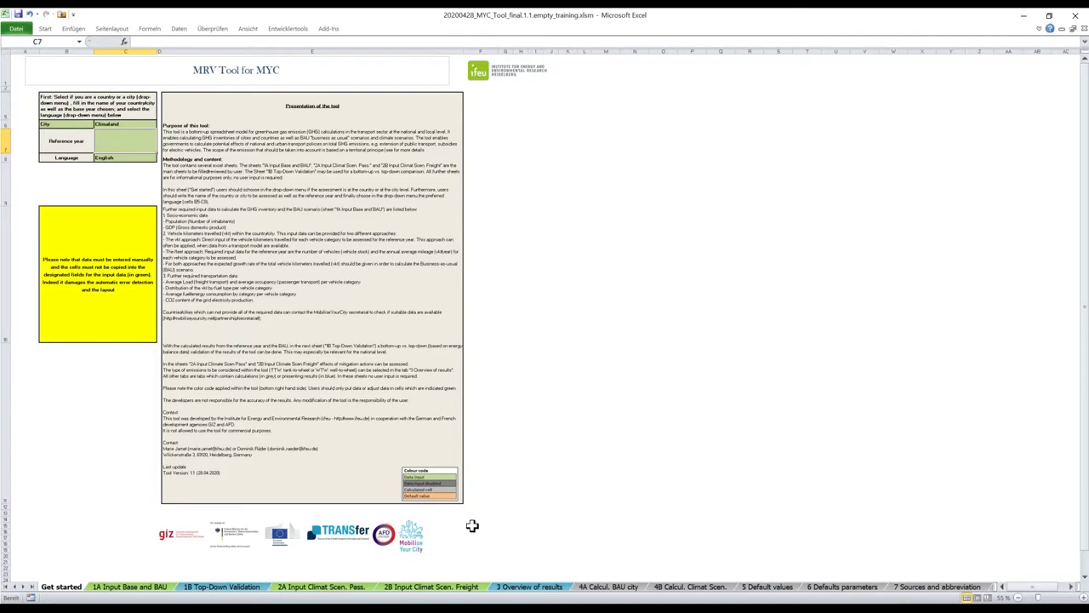
{"action": "type", "text": "2018"}
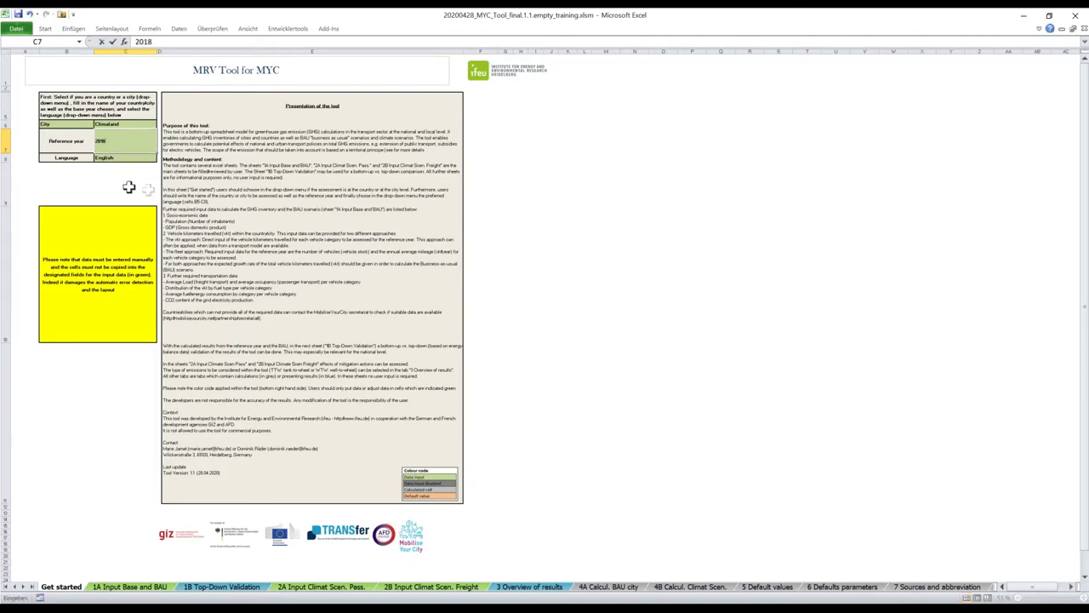
{"action": "left_click", "coordinate": [128, 187]}
{"action": "left_click", "coordinate": [136, 159]}
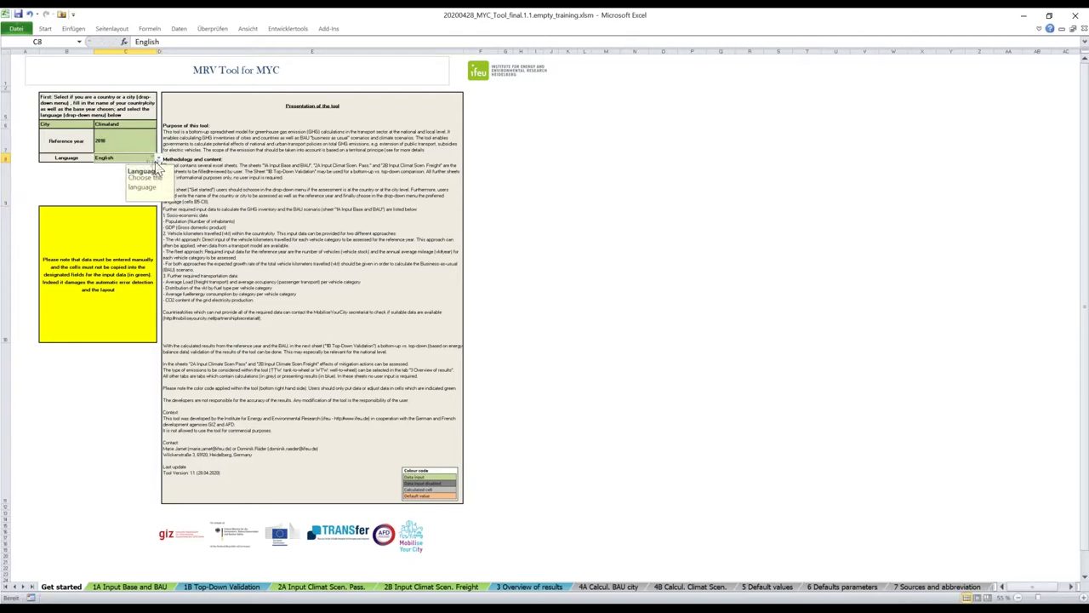
{"action": "left_click", "coordinate": [157, 160]}
{"action": "key", "text": "Return"}
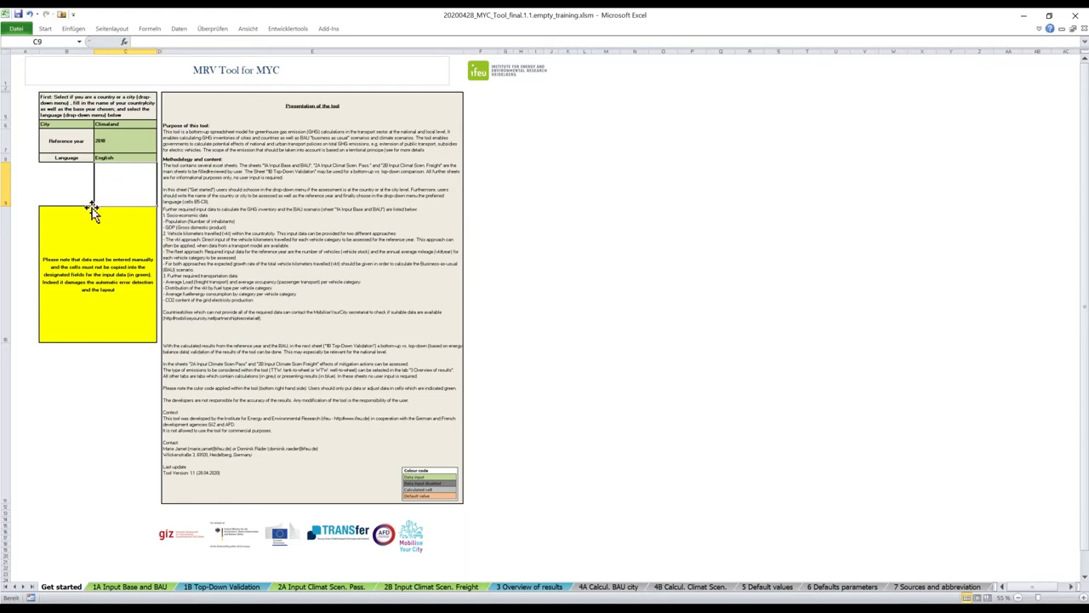
Look over the BAU and climate scenario calculation sheets, then the default values and default parameters sheets.
{"action": "left_click", "coordinate": [132, 279]}
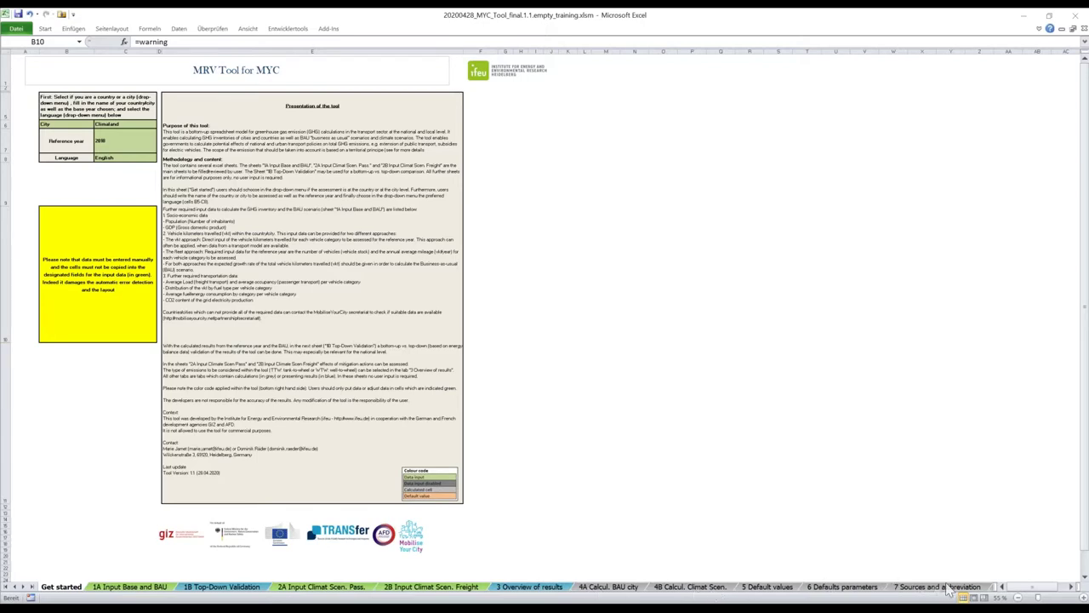
{"action": "left_click", "coordinate": [22, 586]}
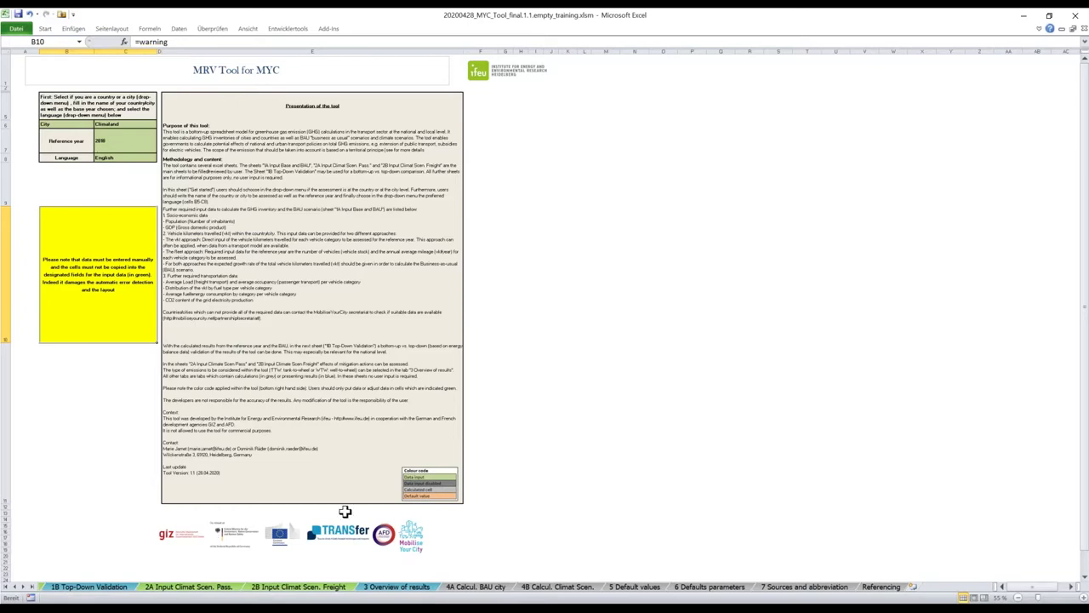
{"action": "left_click", "coordinate": [482, 587]}
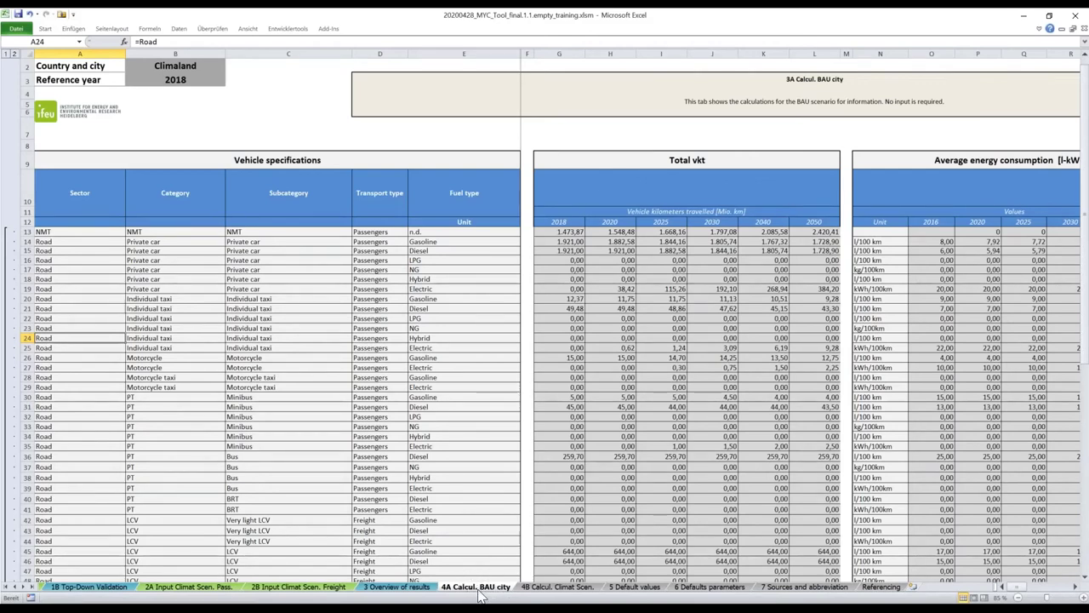
{"action": "left_click", "coordinate": [584, 591]}
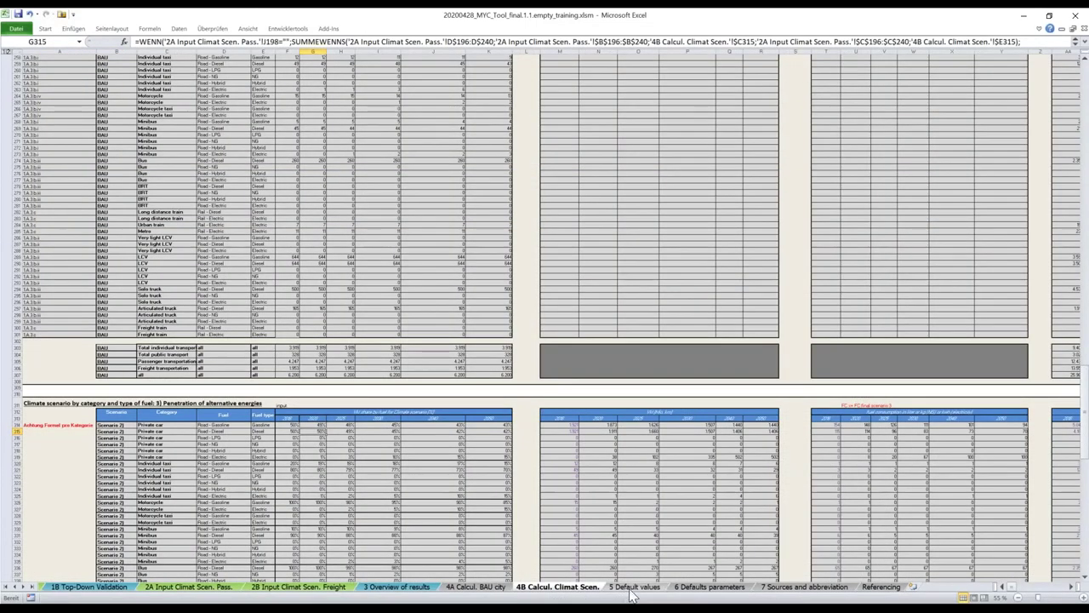
{"action": "left_click", "coordinate": [632, 587]}
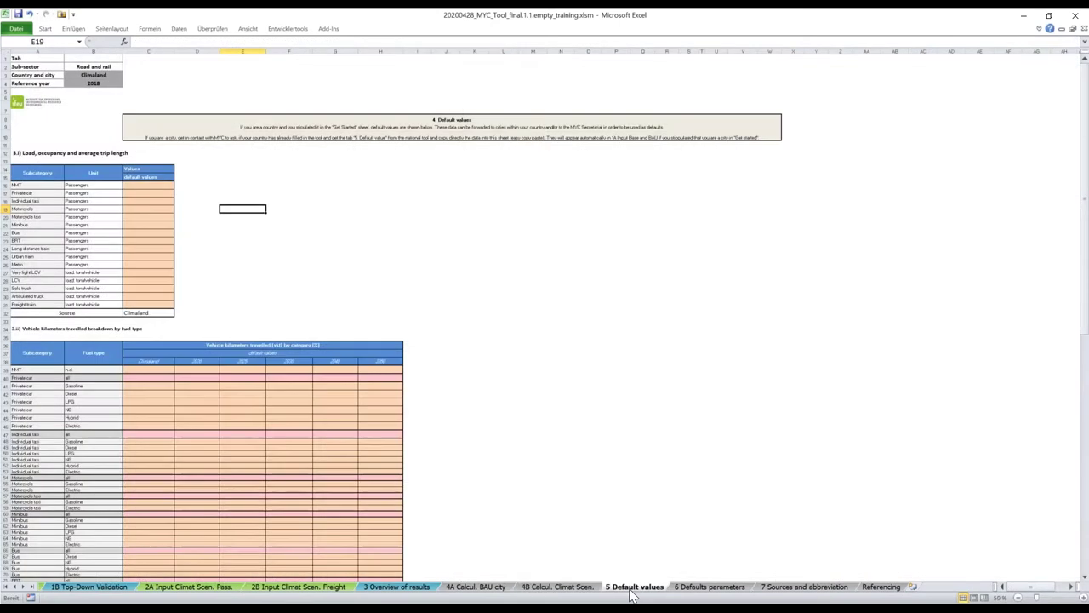
{"action": "left_click", "coordinate": [715, 587]}
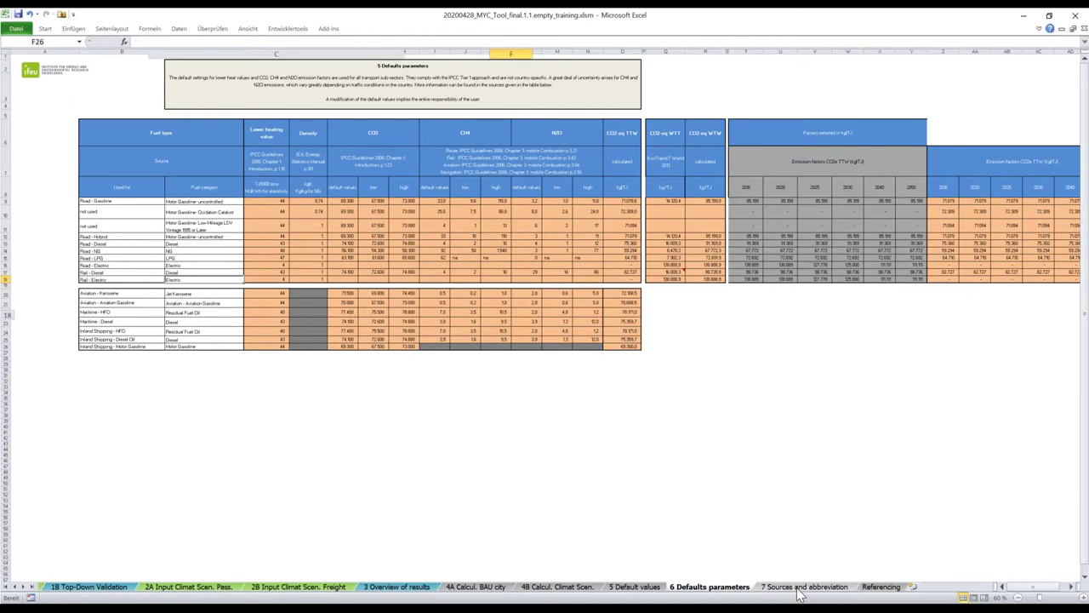
Examine the sources, abbreviations and vehicle category descriptions on the 7 Sources and abbreviation sheet.
{"action": "left_click", "coordinate": [798, 587]}
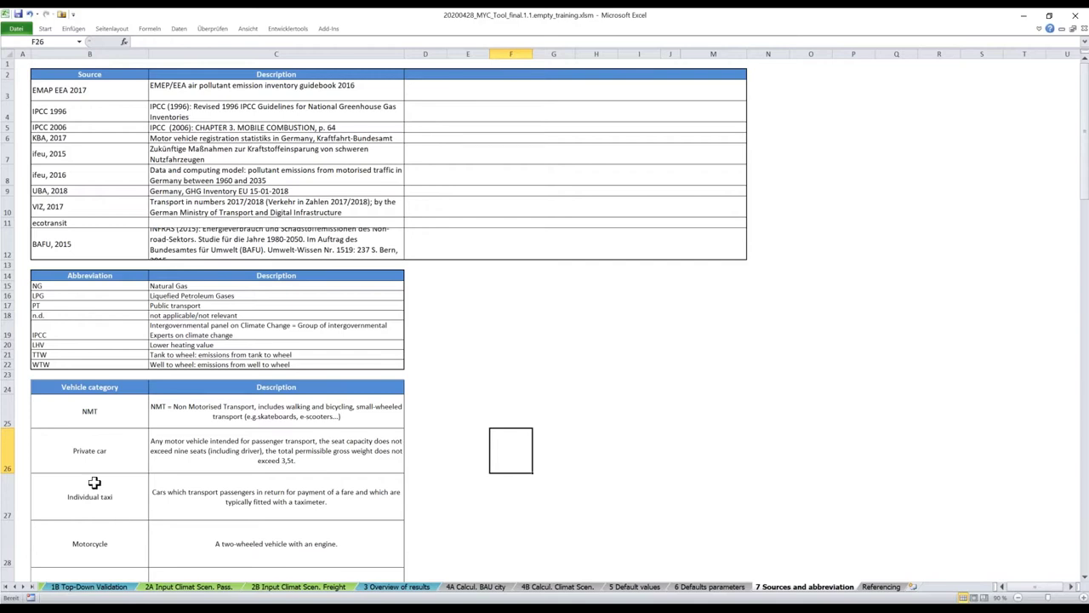
{"action": "scroll", "coordinate": [95, 482], "scroll_direction": "down", "scroll_amount": 1}
{"action": "left_click_drag", "start_coordinate": [89, 368], "coordinate": [75, 551]}
{"action": "scroll", "coordinate": [58, 406], "scroll_direction": "down", "scroll_amount": 3}
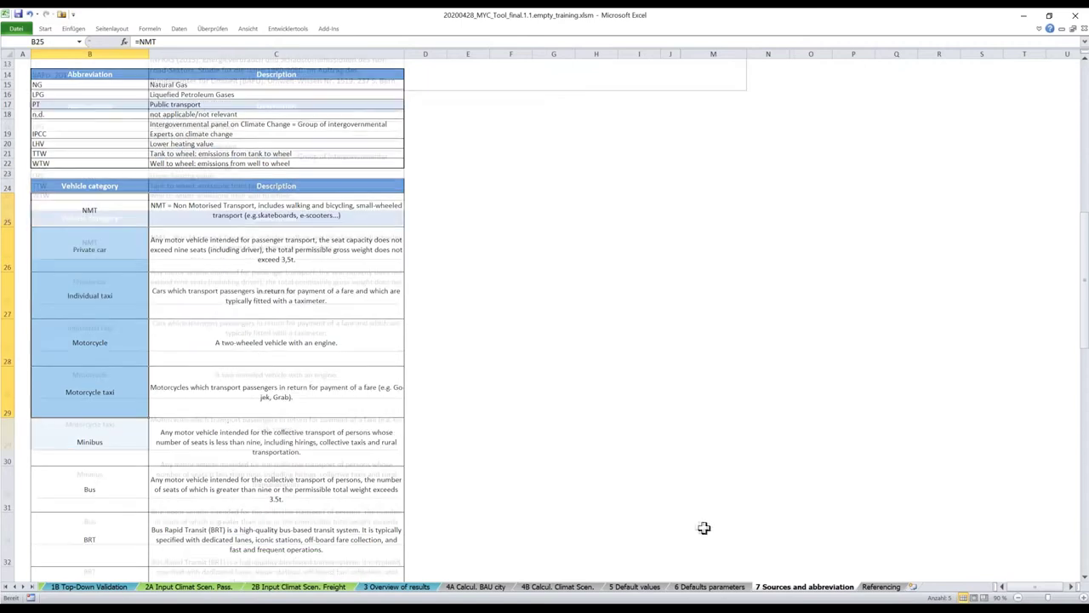
Review the English, French and Spanish translations from the start of the Referencing sheet, then return to the Get started sheet.
{"action": "left_click", "coordinate": [881, 587]}
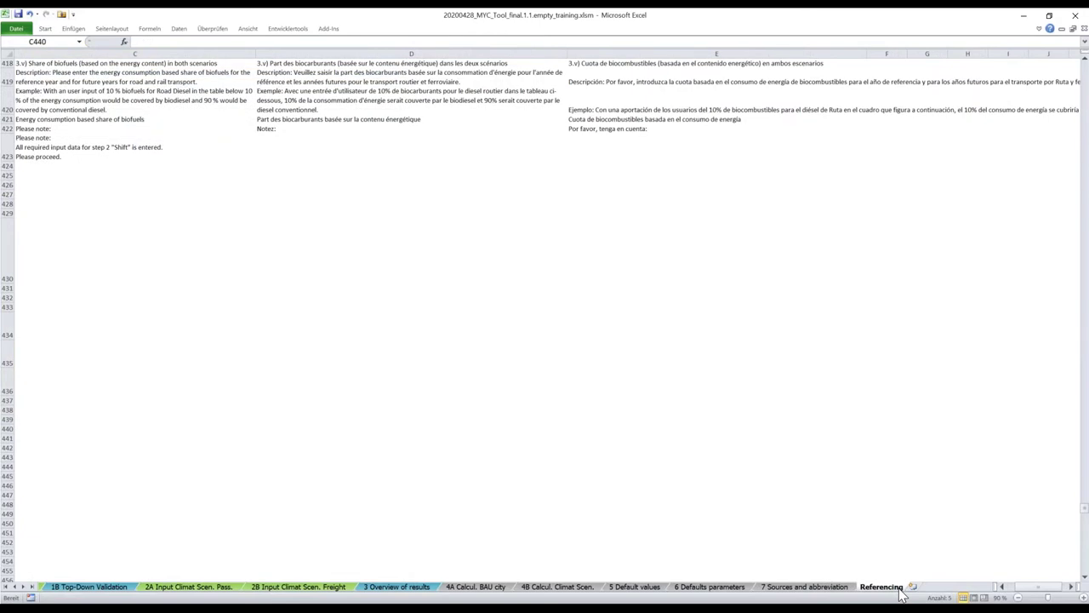
{"action": "left_click_drag", "start_coordinate": [1084, 516], "coordinate": [1085, 64]}
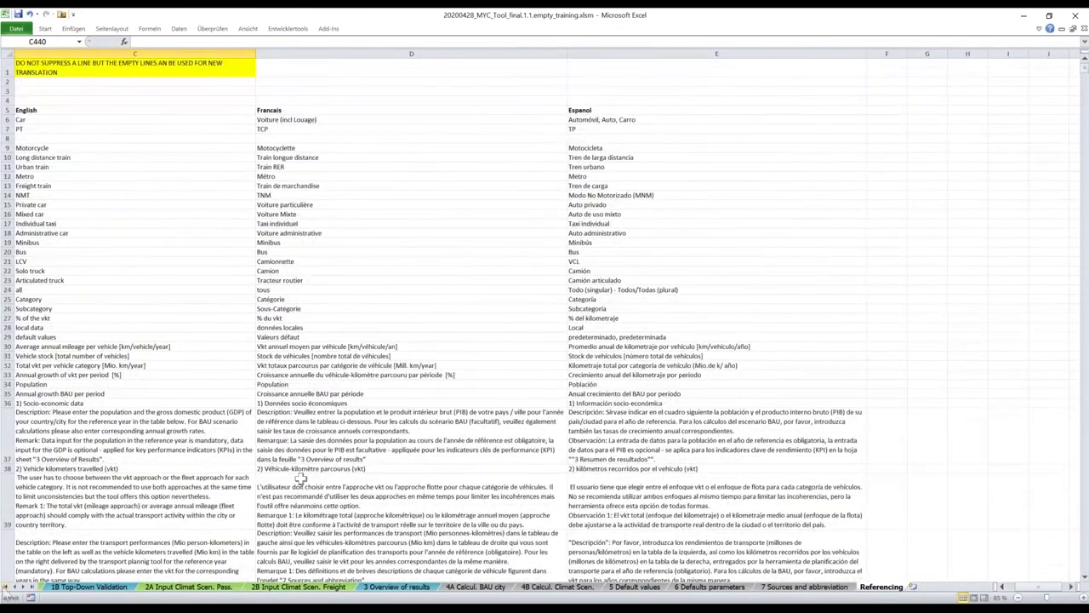
{"action": "left_click", "coordinate": [5, 587]}
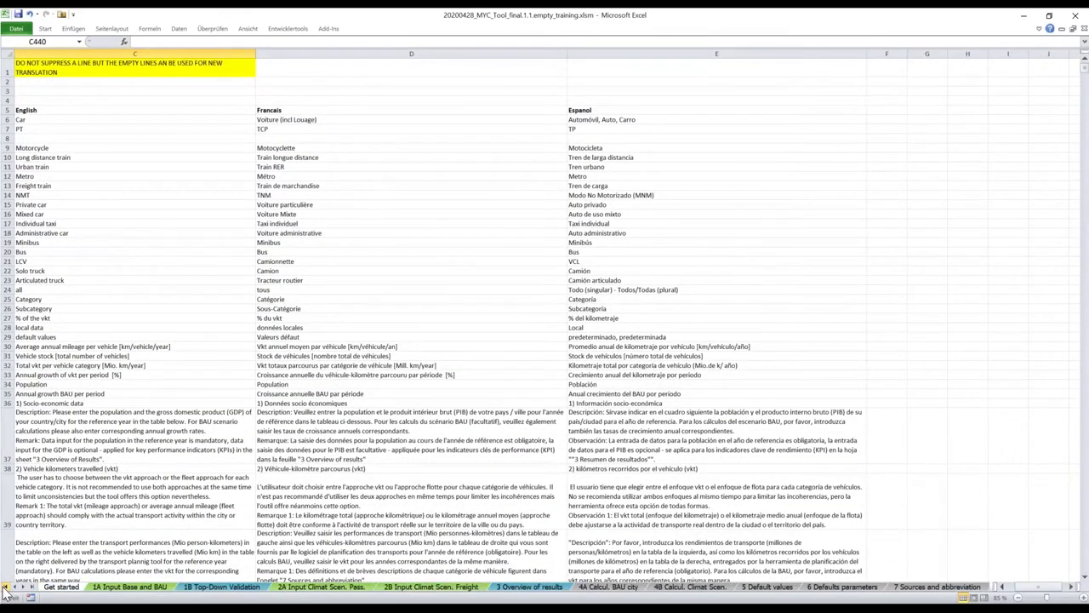
{"action": "left_click", "coordinate": [75, 587]}
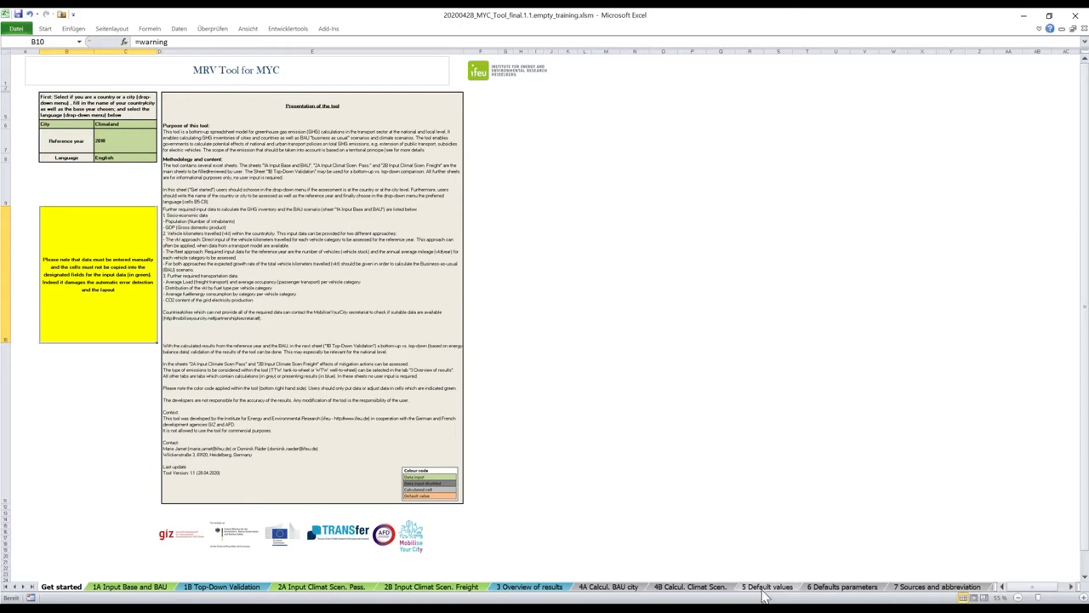
Check the 5 Default values sheet, then examine the input tables and charts on the 1A Input Base and BAU sheet.
{"action": "left_click", "coordinate": [766, 587]}
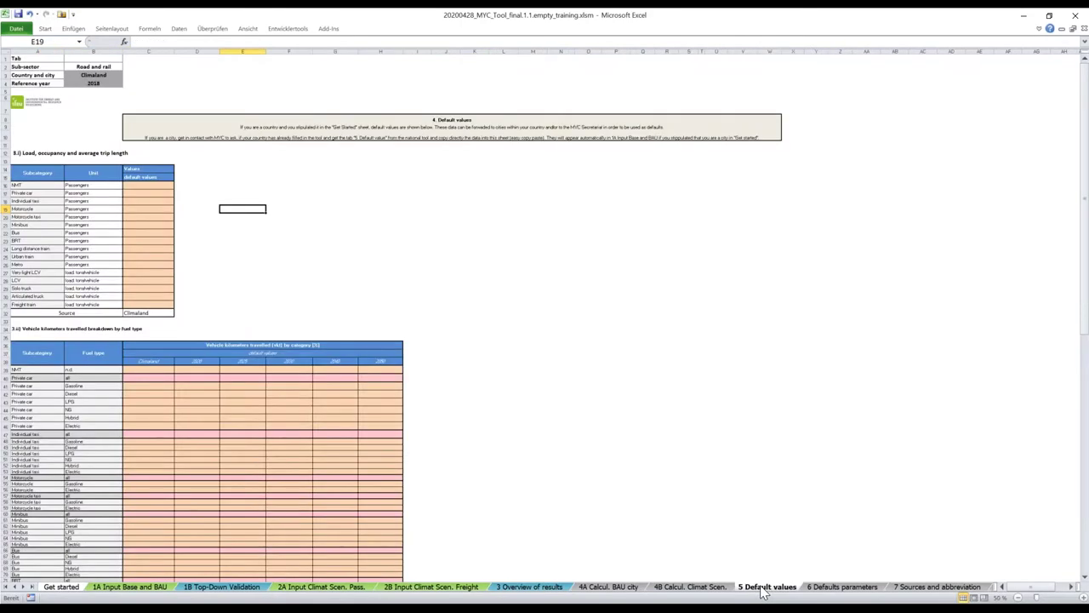
{"action": "left_click", "coordinate": [145, 589]}
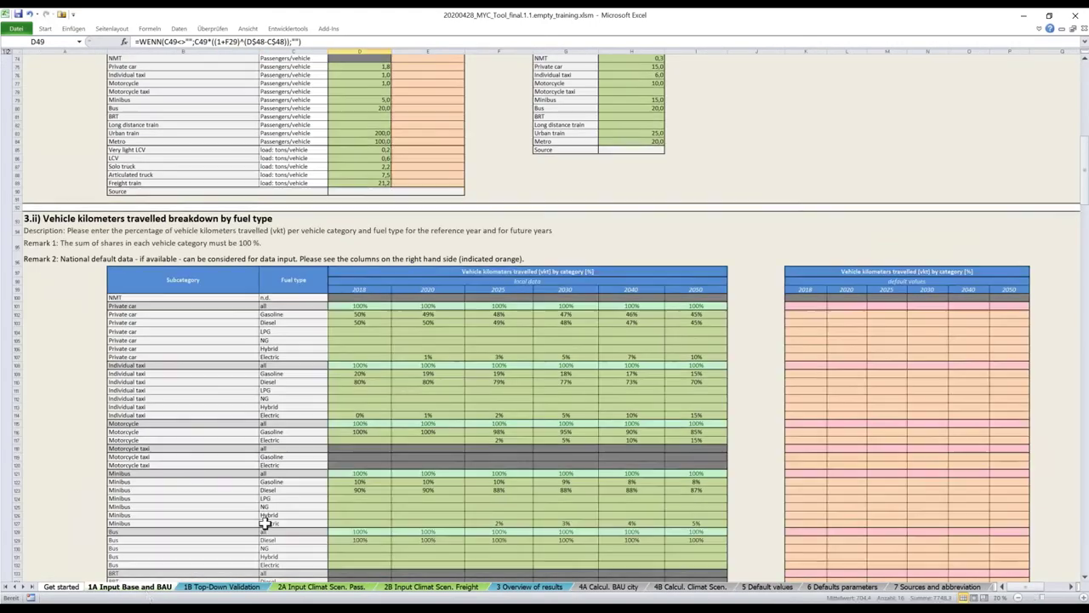
{"action": "scroll", "coordinate": [264, 523], "scroll_direction": "up", "scroll_amount": 20}
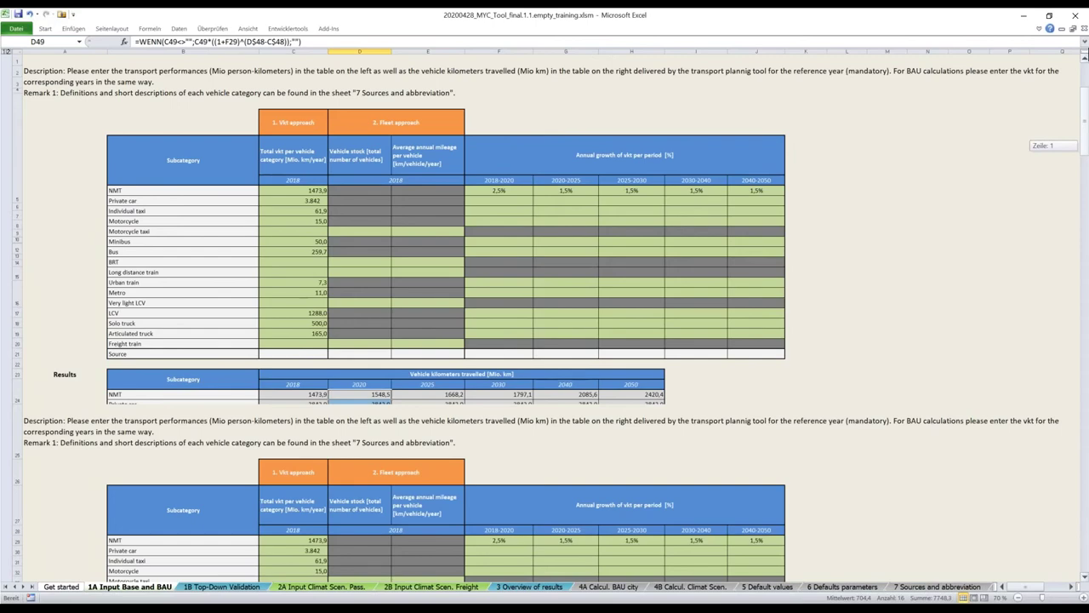
{"action": "scroll", "coordinate": [808, 263], "scroll_direction": "down", "scroll_amount": 3}
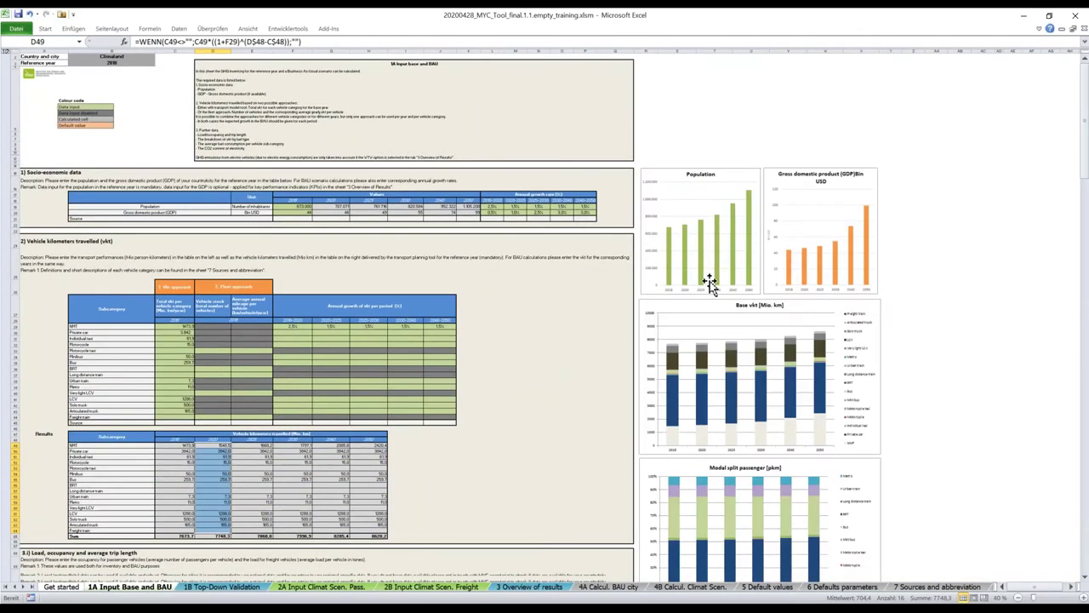
{"action": "scroll", "coordinate": [555, 292], "scroll_direction": "down", "scroll_amount": 5}
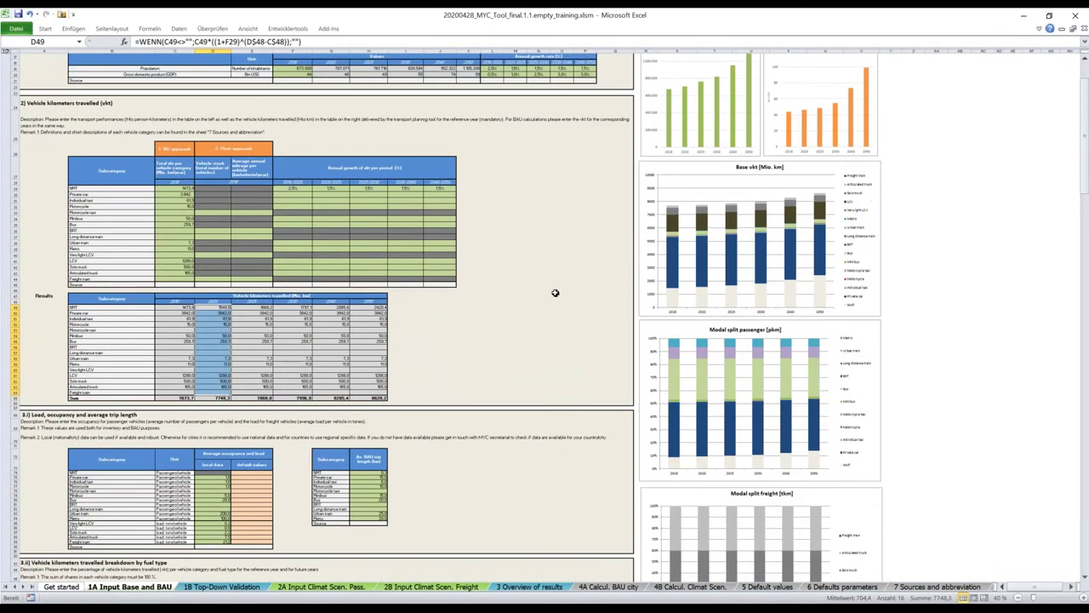
{"action": "scroll", "coordinate": [555, 293], "scroll_direction": "down", "scroll_amount": 10}
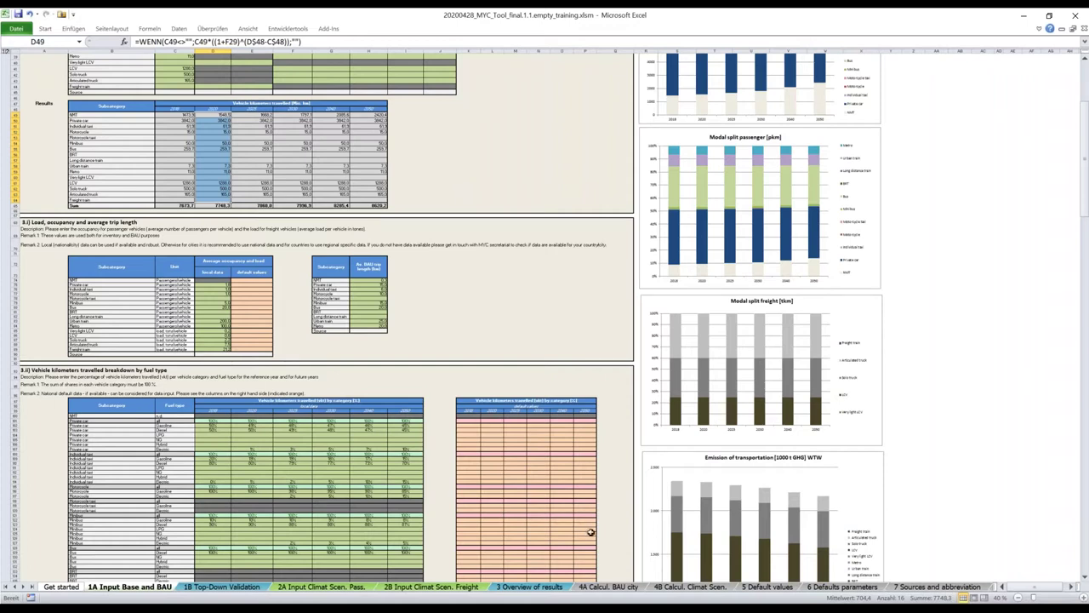
Select the load and occupancy default cells from NMT to Freight train on the 5 Default values sheet and view the fuel breakdown.
{"action": "left_click", "coordinate": [785, 588]}
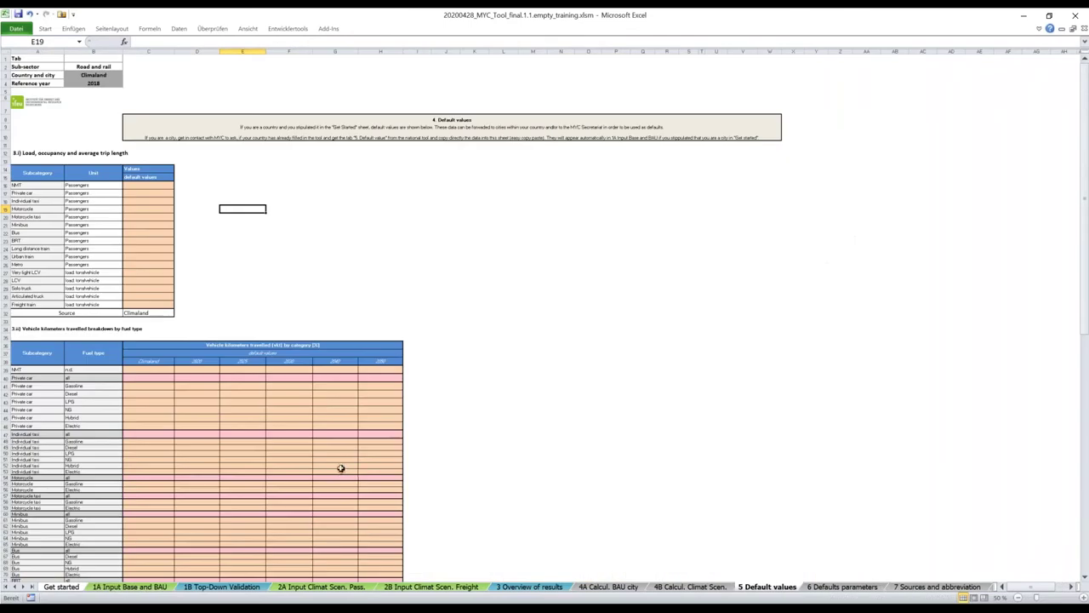
{"action": "left_click_drag", "start_coordinate": [151, 184], "coordinate": [168, 293]}
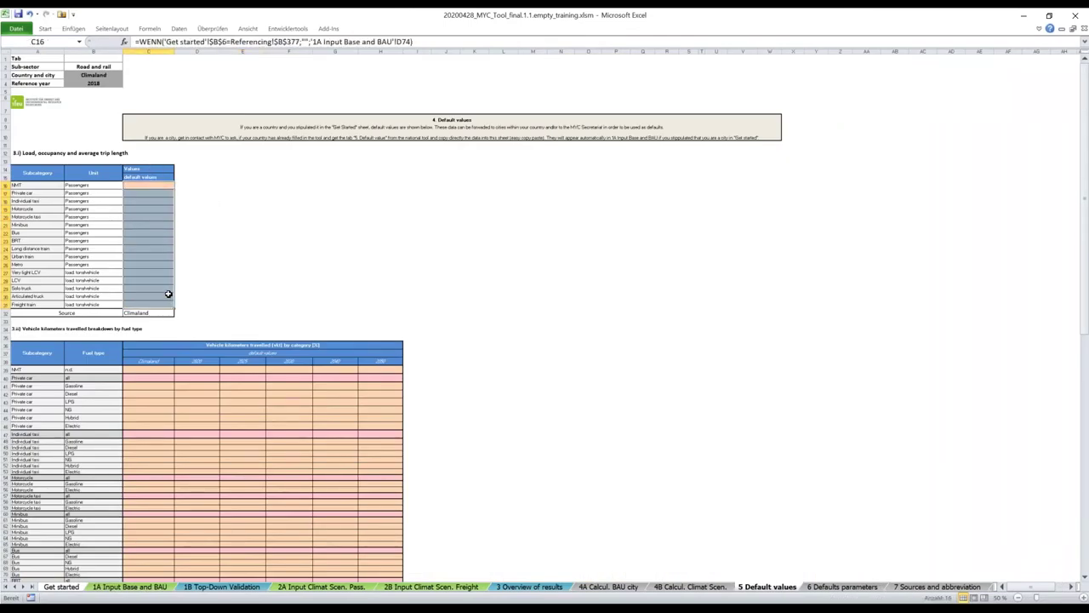
{"action": "scroll", "coordinate": [168, 294], "scroll_direction": "down", "scroll_amount": 2}
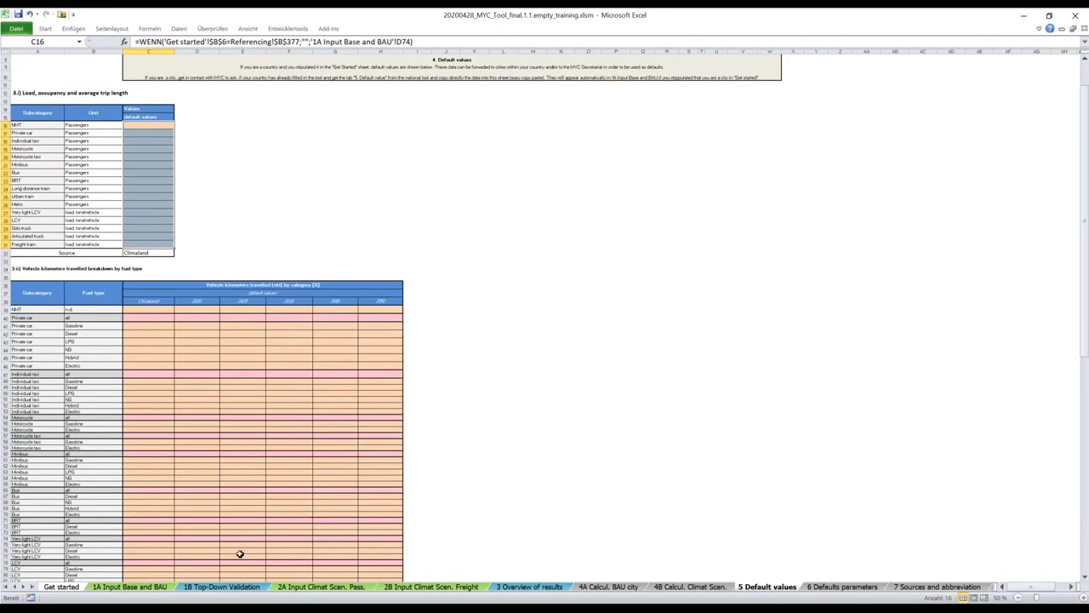
Change the assessment level on the Get started sheet to Country.
{"action": "left_click", "coordinate": [61, 586]}
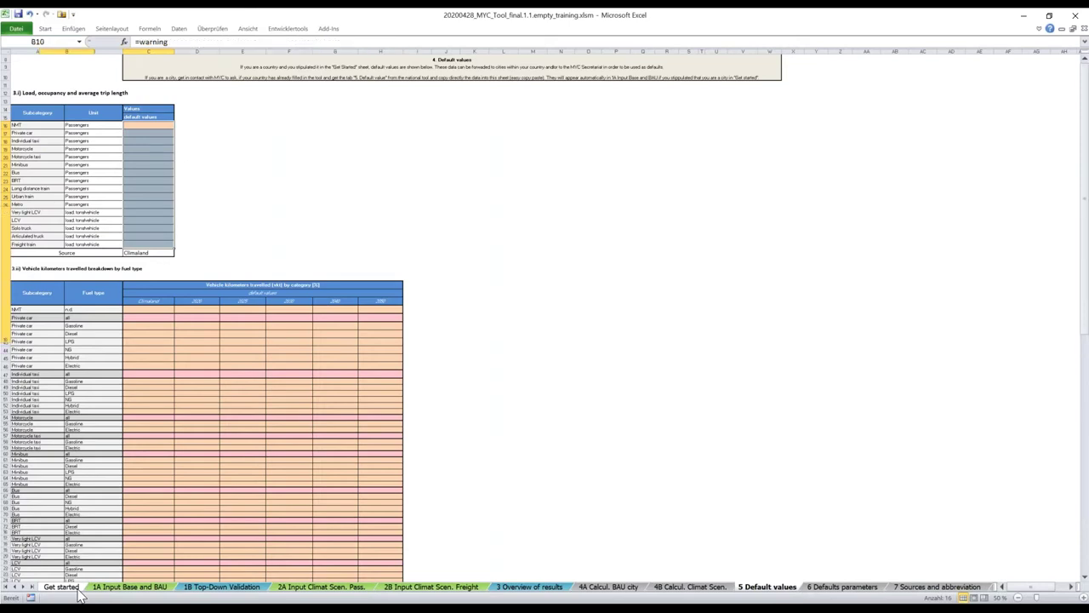
{"action": "left_click", "coordinate": [98, 125]}
{"action": "left_click", "coordinate": [90, 124]}
{"action": "left_click", "coordinate": [97, 125]}
{"action": "left_click", "coordinate": [96, 134]}
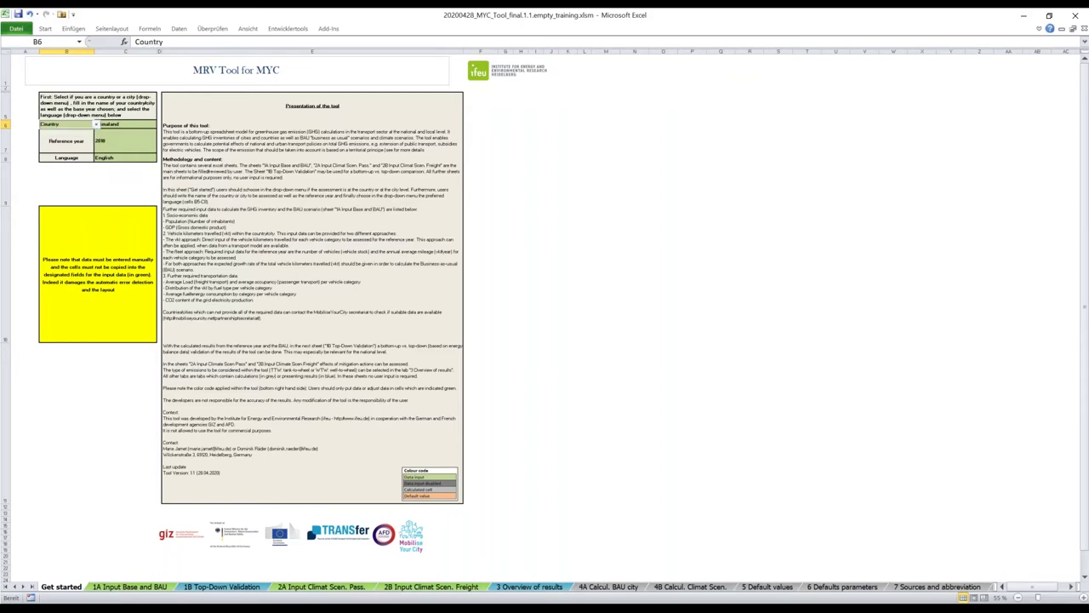
Compare the load and fuel type values on the 5 Default values sheet with the tables on the 1A Input Base and BAU sheet.
{"action": "left_click", "coordinate": [767, 586]}
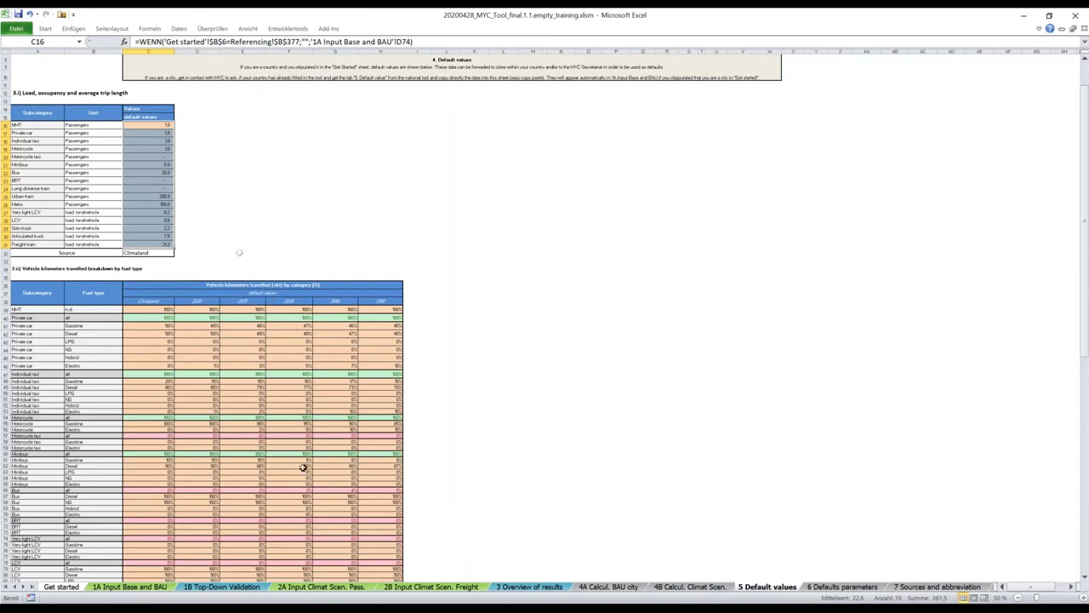
{"action": "left_click", "coordinate": [166, 586]}
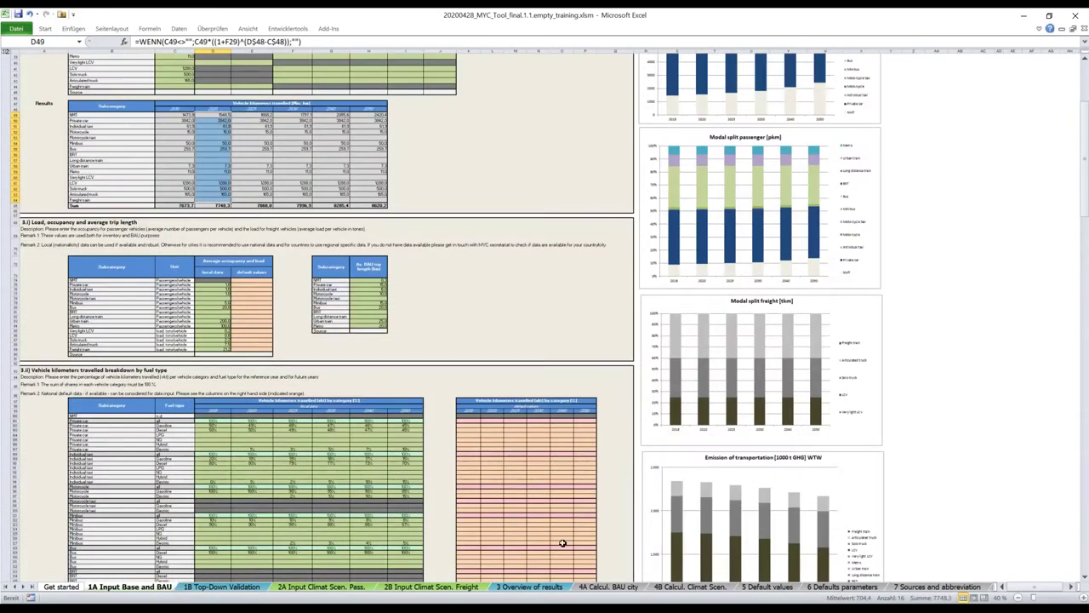
{"action": "left_click", "coordinate": [791, 589]}
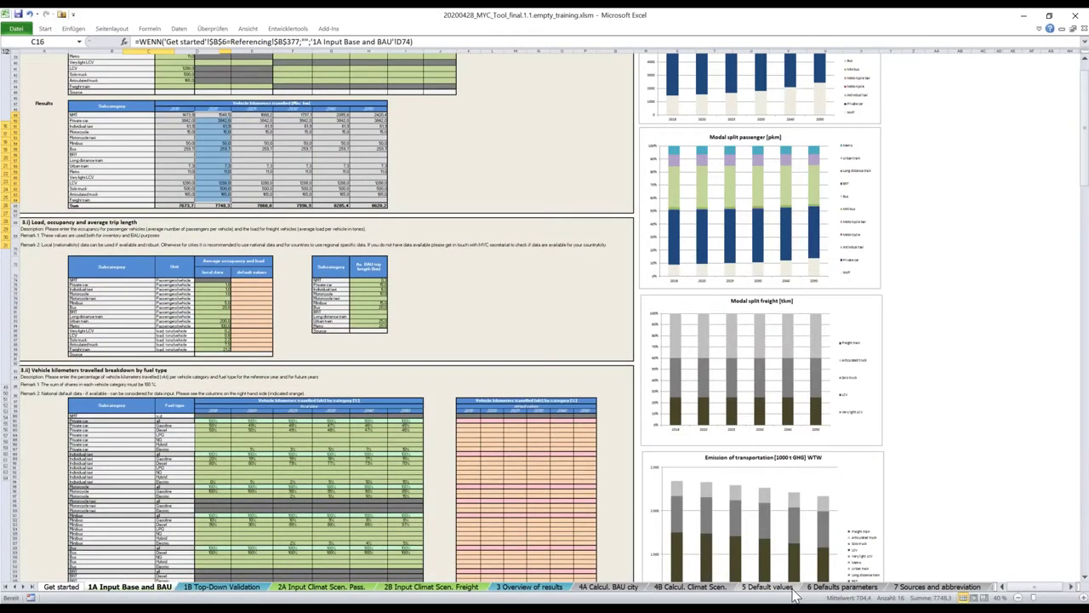
{"action": "scroll", "coordinate": [264, 445], "scroll_direction": "down", "scroll_amount": 2}
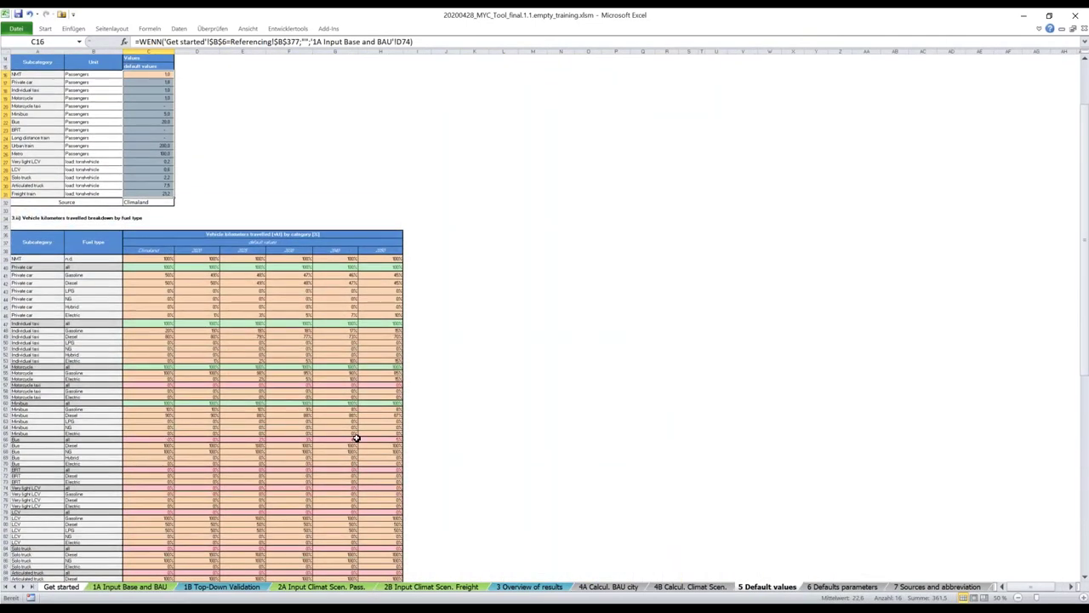
{"action": "scroll", "coordinate": [357, 437], "scroll_direction": "down", "scroll_amount": 2}
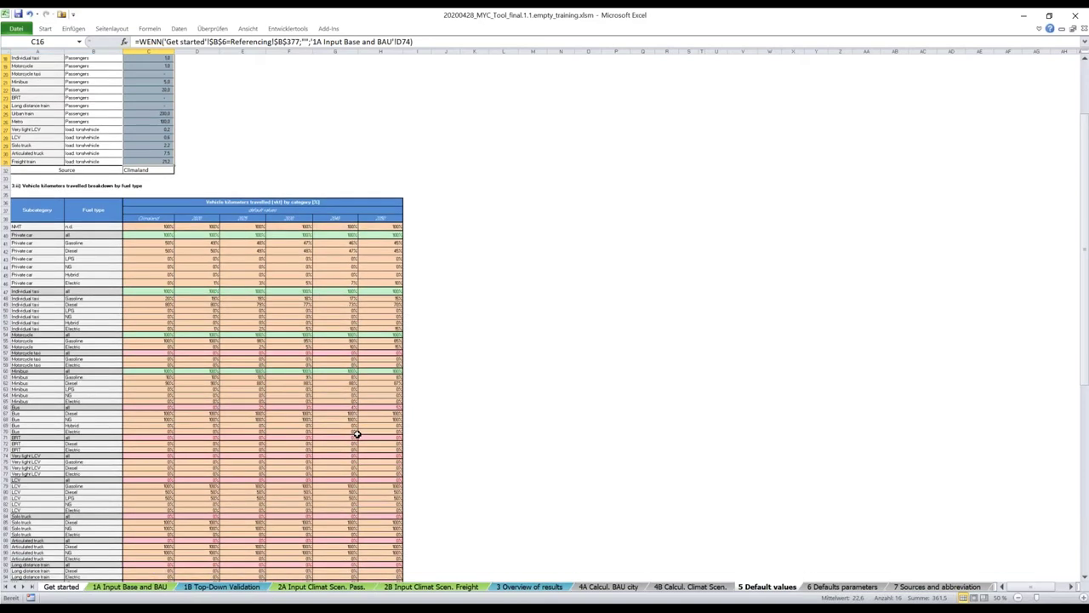
Examine the fuel type breakdown and average energy consumption tables on the 5 Default values sheet.
{"action": "scroll", "coordinate": [357, 434], "scroll_direction": "down", "scroll_amount": 10}
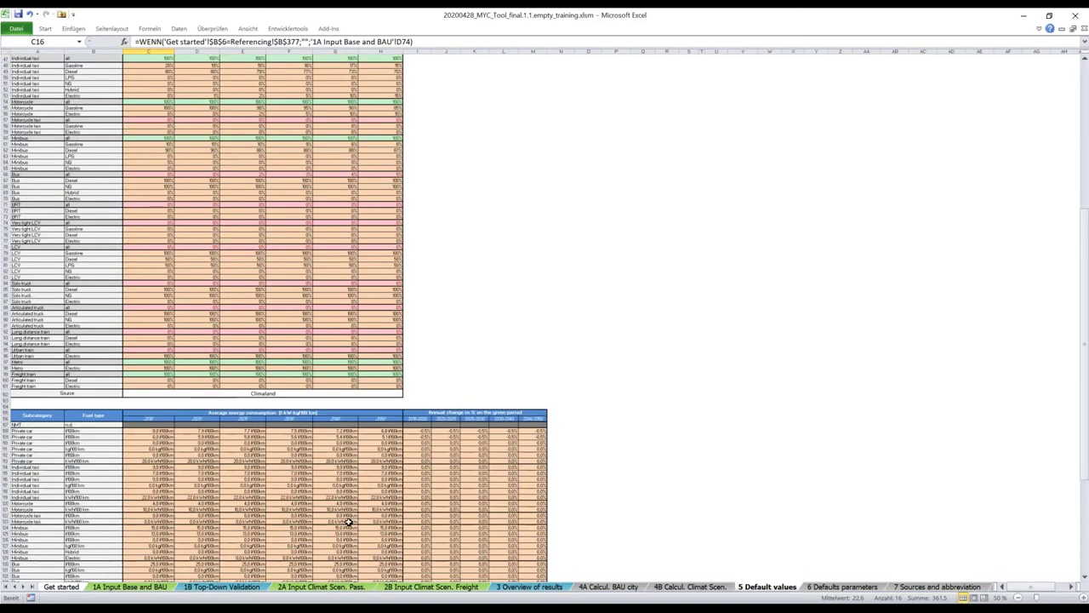
{"action": "scroll", "coordinate": [349, 518], "scroll_direction": "down", "scroll_amount": 1}
{"action": "scroll", "coordinate": [348, 515], "scroll_direction": "down", "scroll_amount": 4}
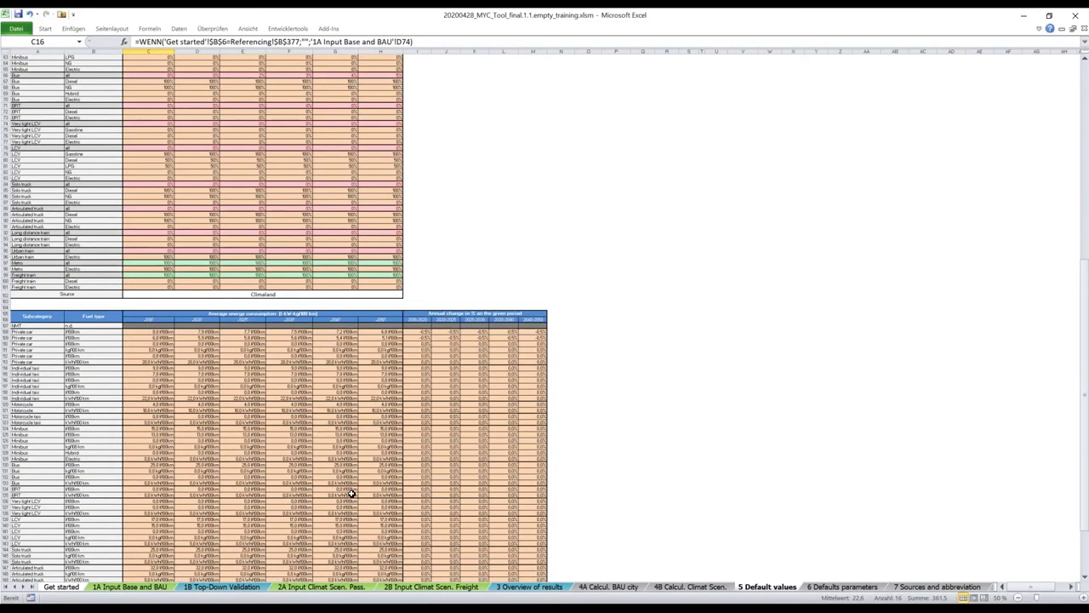
{"action": "scroll", "coordinate": [352, 494], "scroll_direction": "down", "scroll_amount": 8}
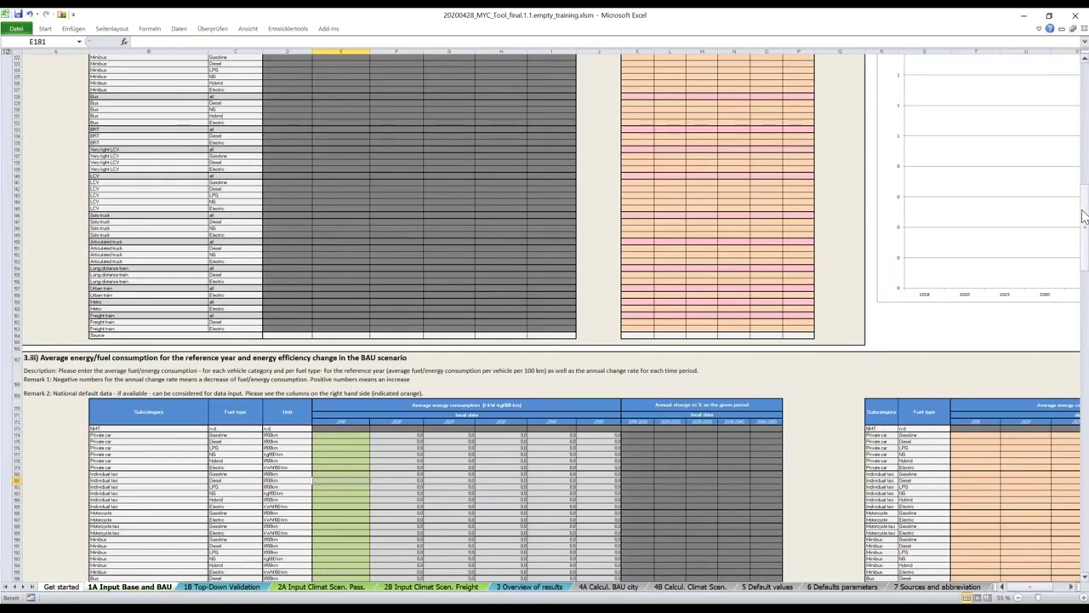
Check the tab, country and reference year header cells on the 1A Input Base and BAU sheet.
{"action": "left_click_drag", "start_coordinate": [1083, 208], "coordinate": [1083, 58]}
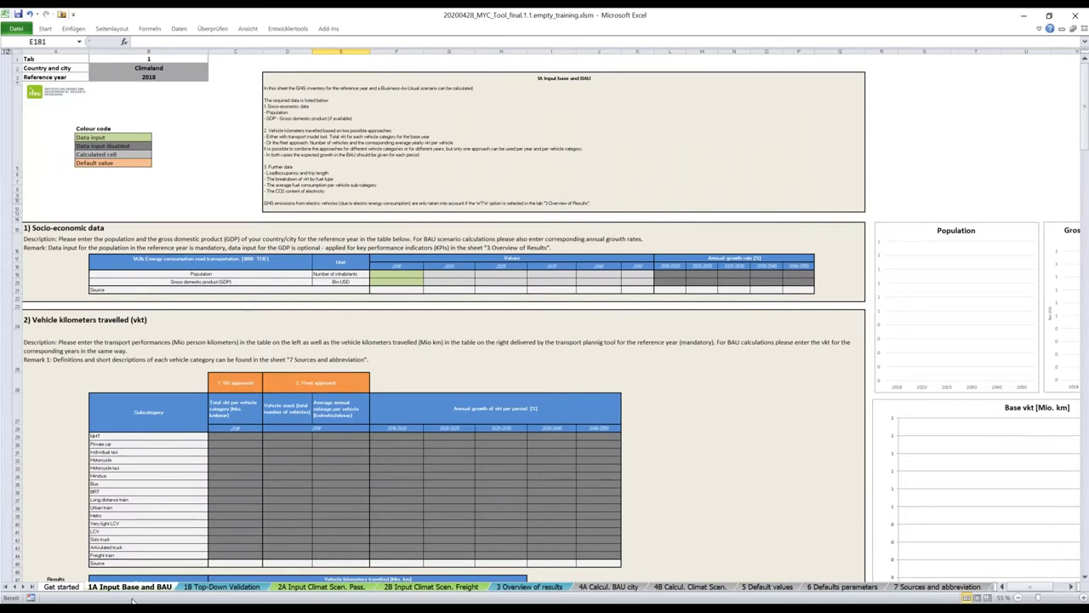
{"action": "left_click", "coordinate": [101, 60]}
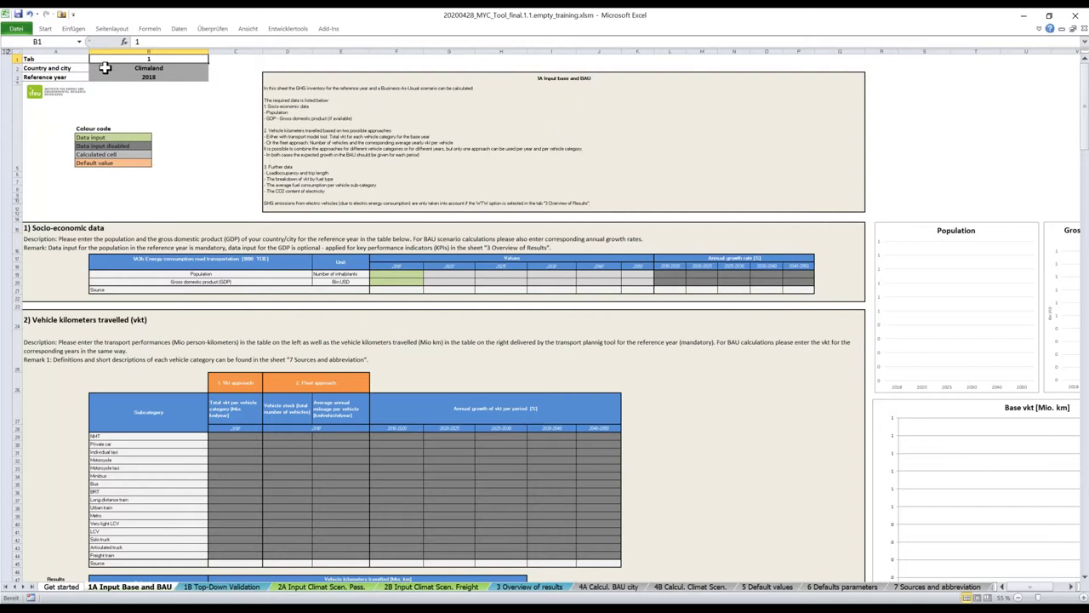
{"action": "left_click", "coordinate": [105, 68]}
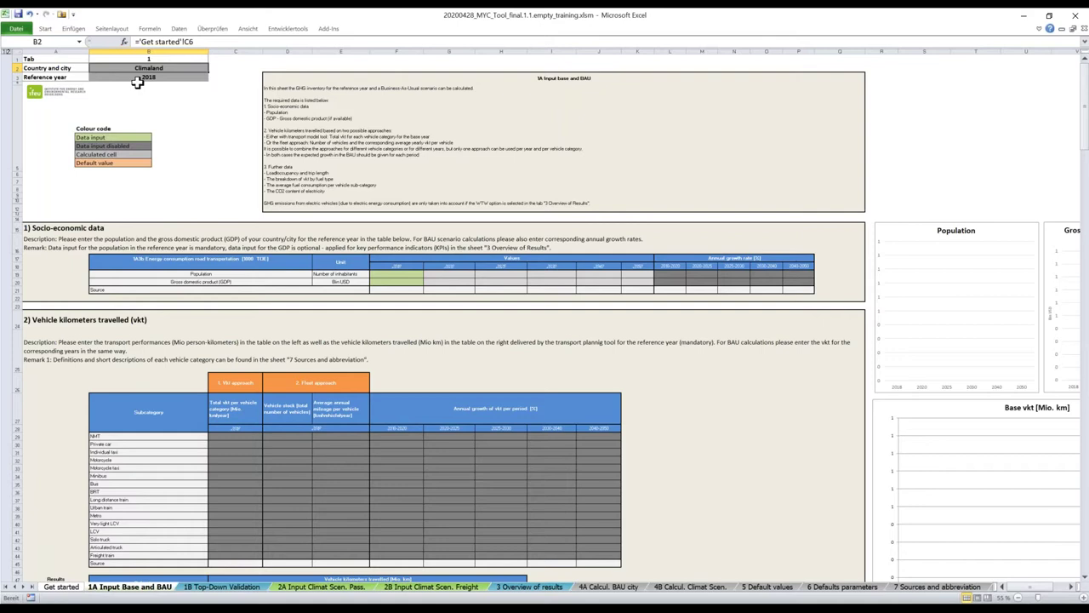
{"action": "left_click", "coordinate": [138, 78]}
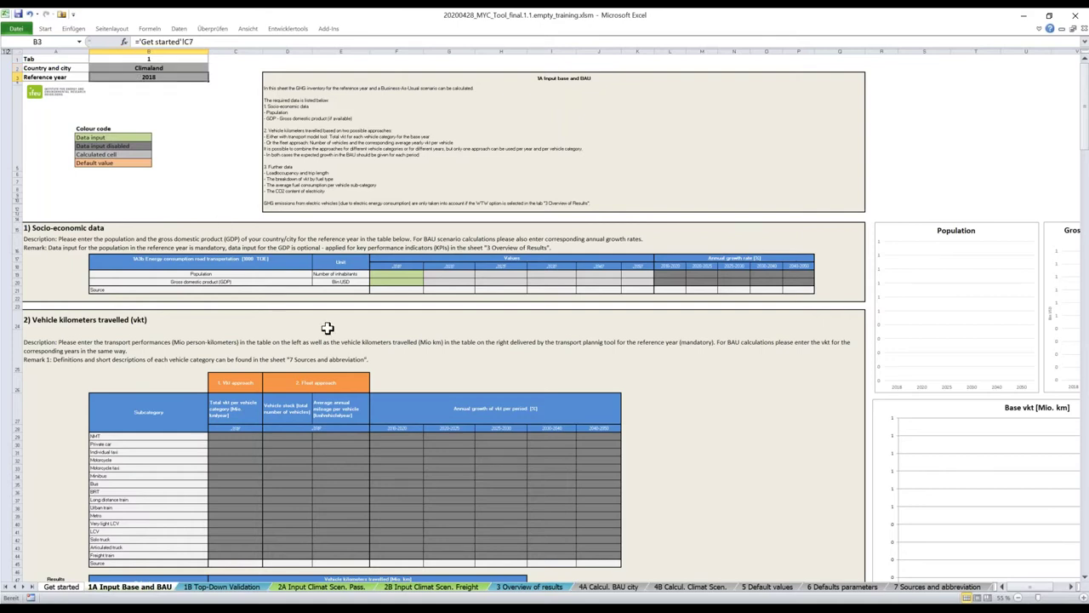
Enter a 2018 population of 673000 in the Socio-economic data table.
{"action": "scroll", "coordinate": [193, 272], "scroll_direction": "up", "scroll_amount": 1, "text": "ctrl"}
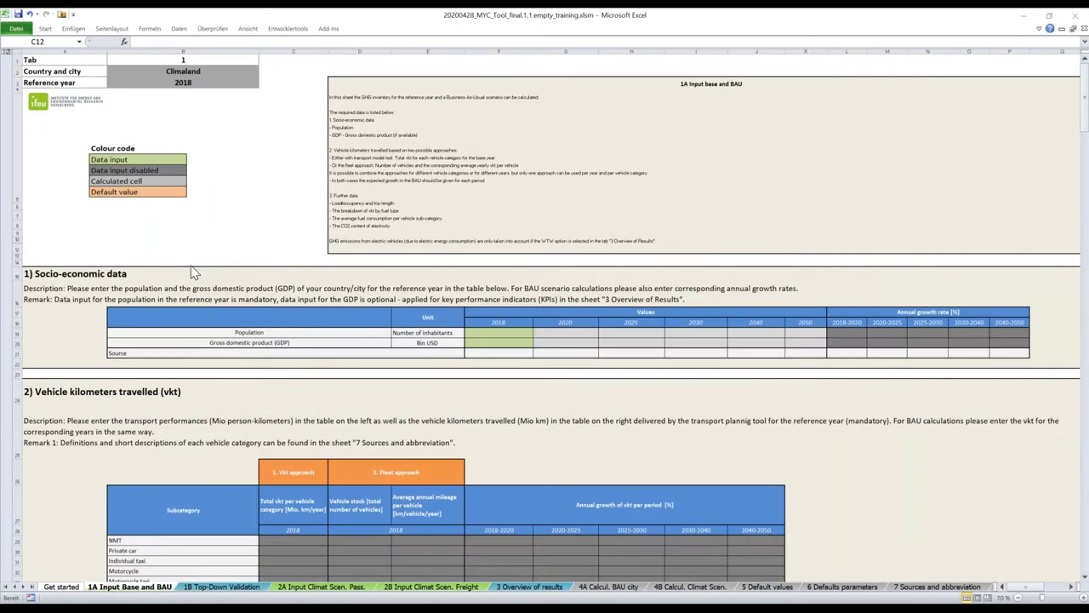
{"action": "left_click", "coordinate": [51, 274]}
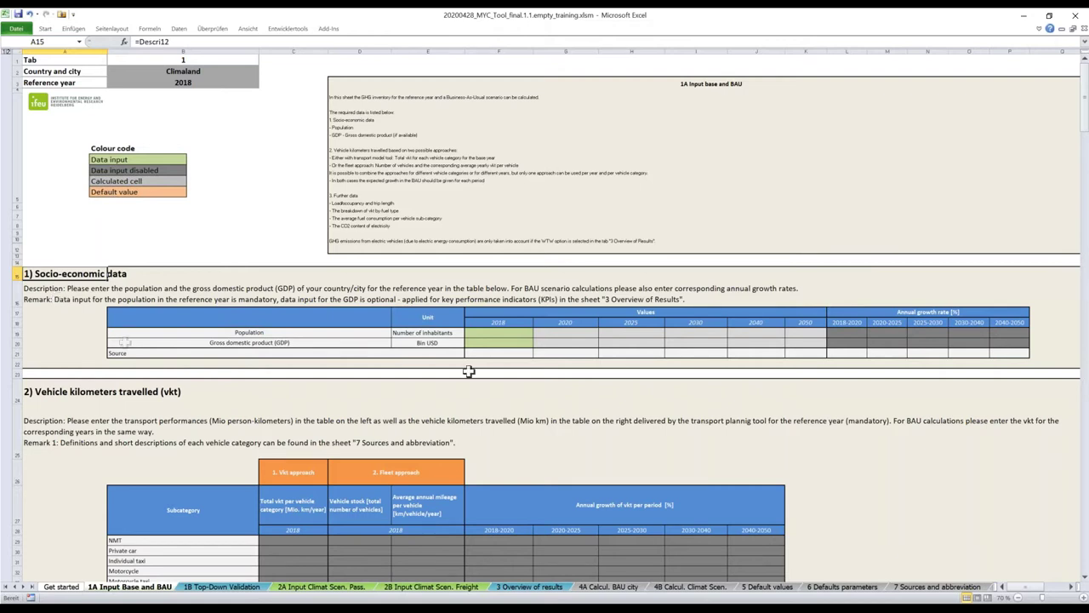
{"action": "left_click", "coordinate": [268, 332]}
{"action": "left_click", "coordinate": [514, 337]}
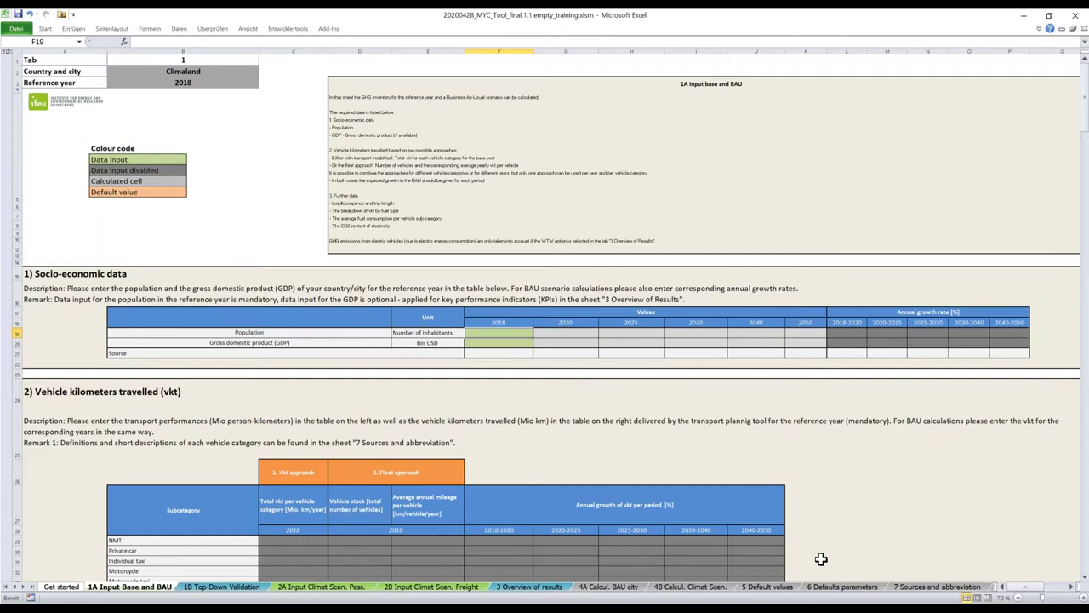
{"action": "type", "text": "673000"}
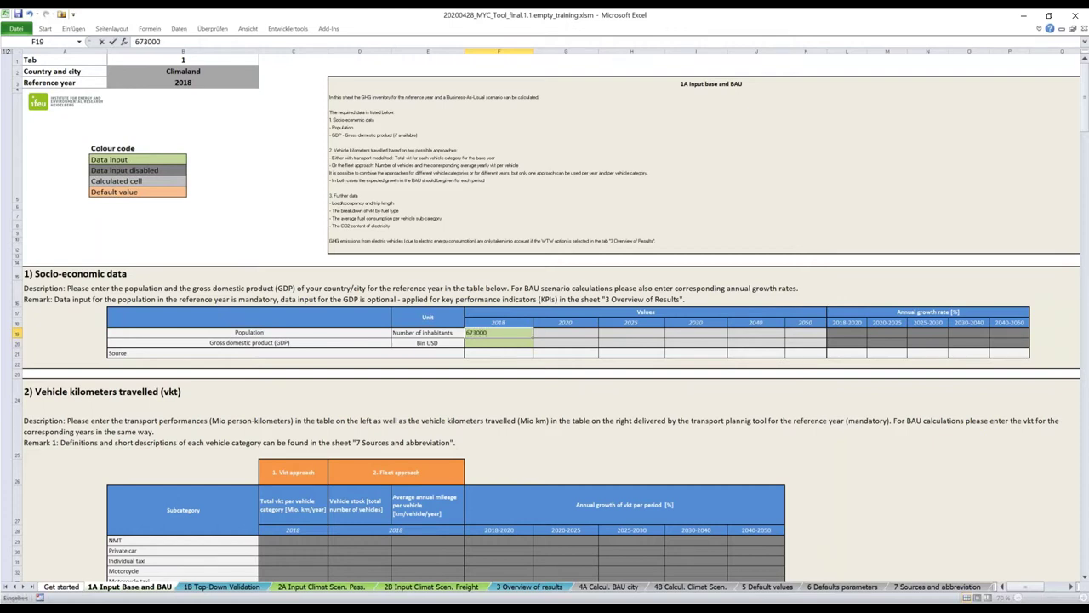
{"action": "key", "text": "Return"}
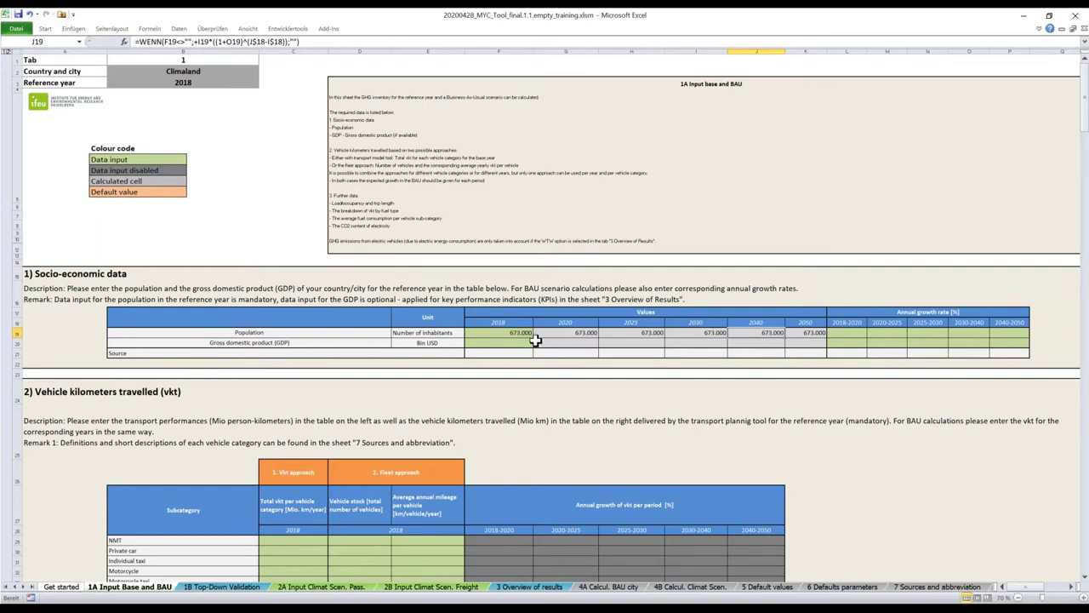
Set the population's annual growth rate to 2,5% for 2018-2020 and 1,5% for 2020-2025.
{"action": "left_click", "coordinate": [845, 331]}
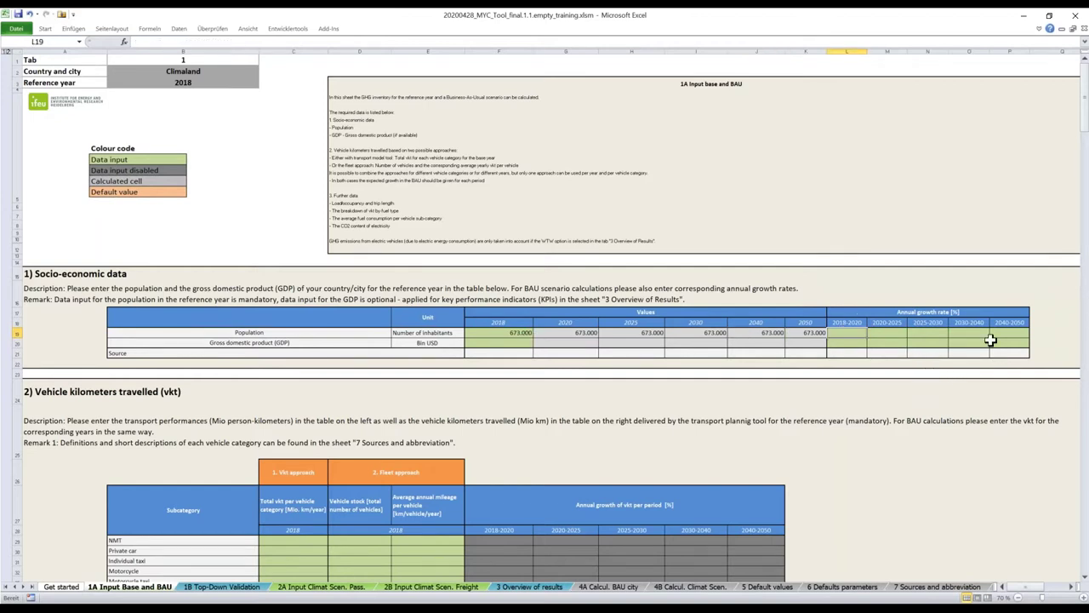
{"action": "type", "text": "2%"}
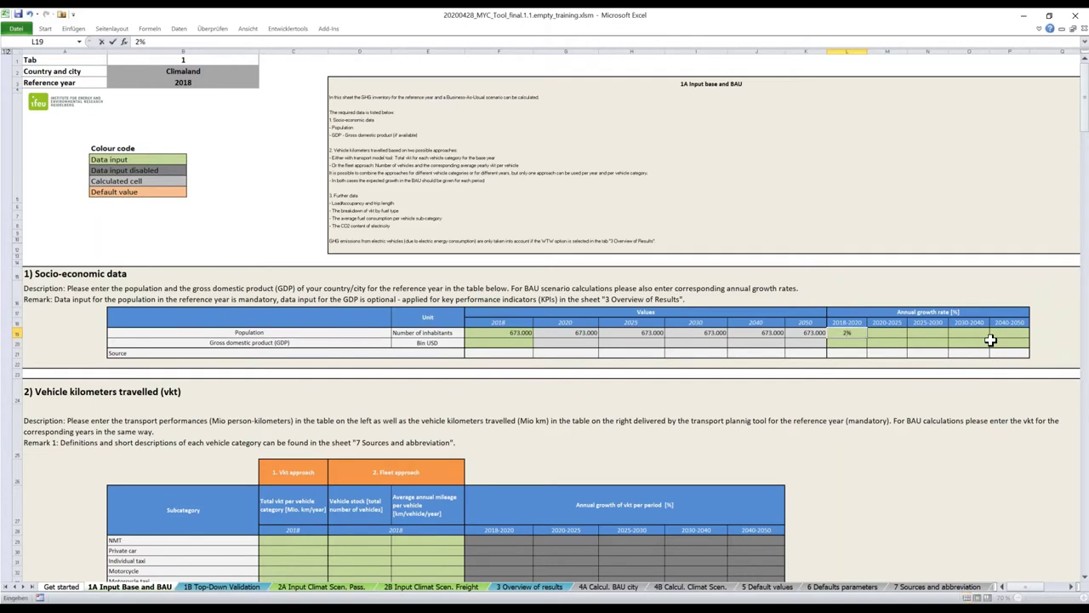
{"action": "type", "text": ",5"}
{"action": "key", "text": "Tab"}
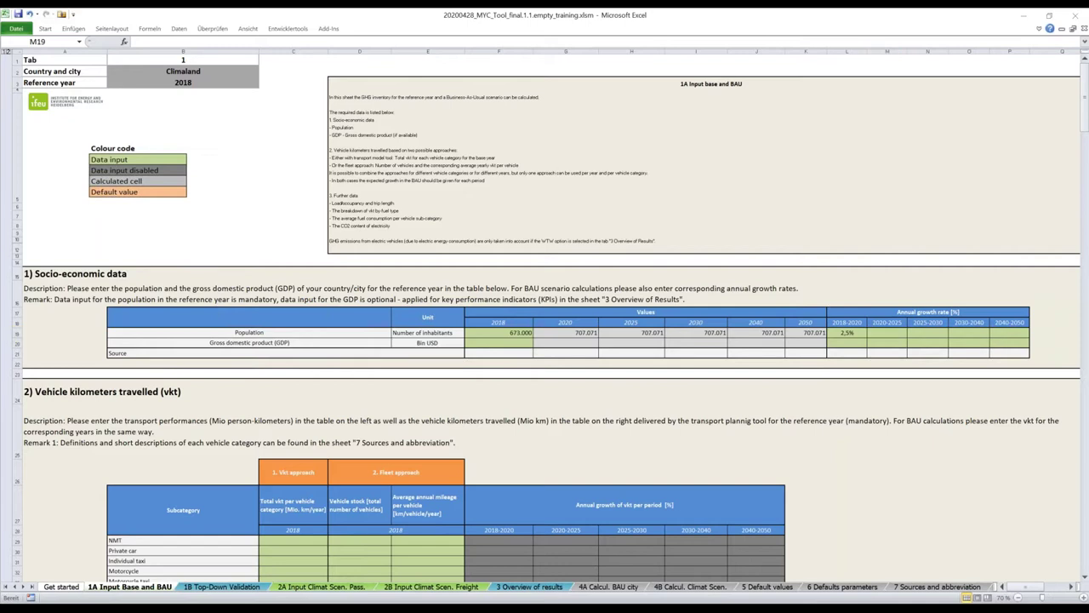
{"action": "left_click", "coordinate": [887, 334]}
{"action": "type", "text": "1,5%"}
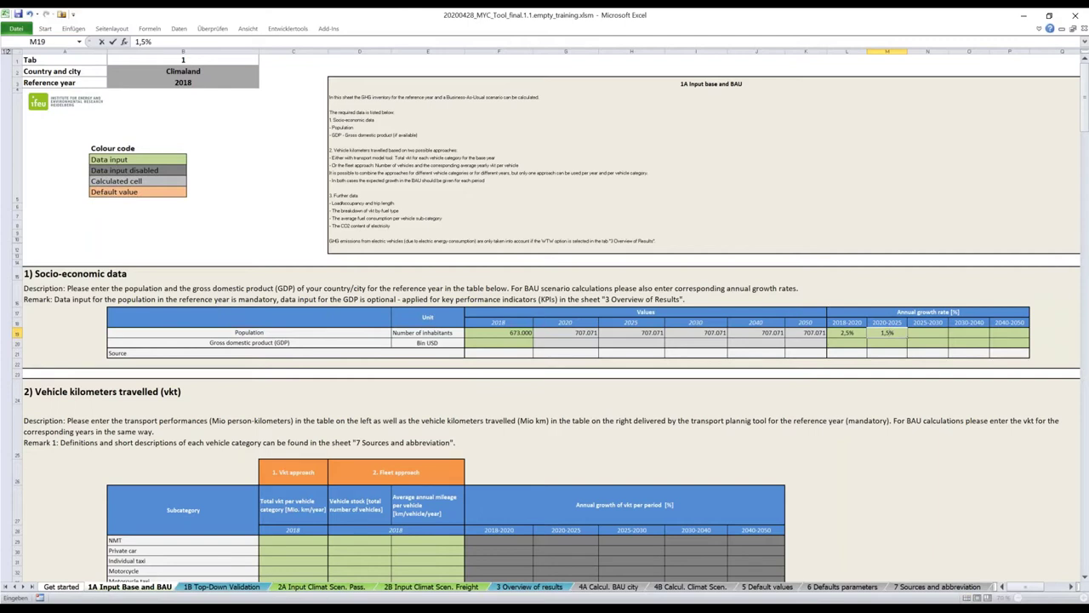
{"action": "key", "text": "Tab"}
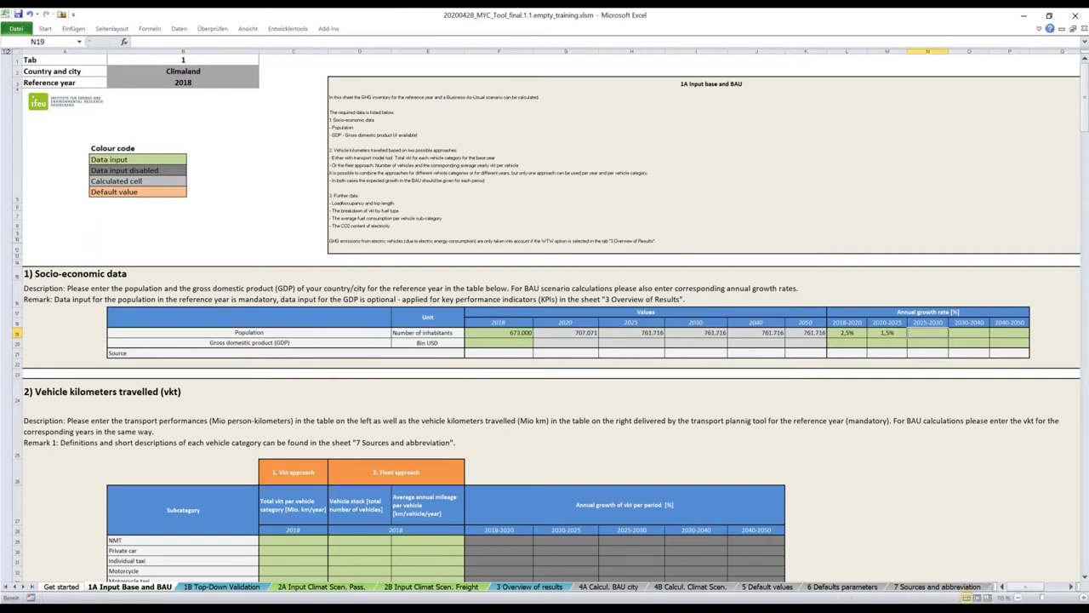
Set the population's annual growth rate to 1,5% for each of 2025-2030, 2030-2040 and 2040-2050.
{"action": "type", "text": "1,5%"}
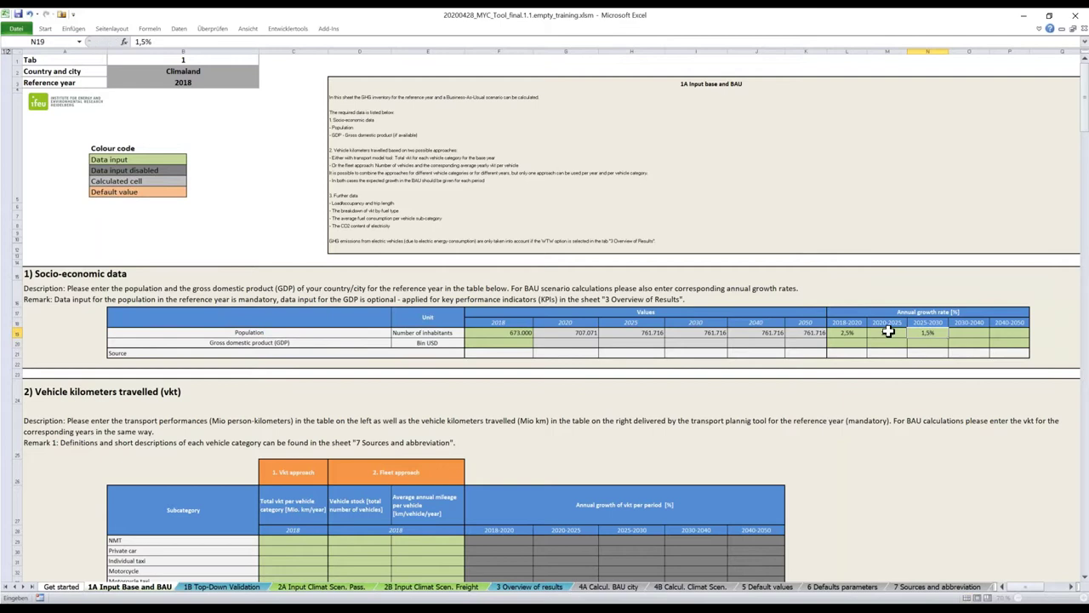
{"action": "key", "text": "Tab"}
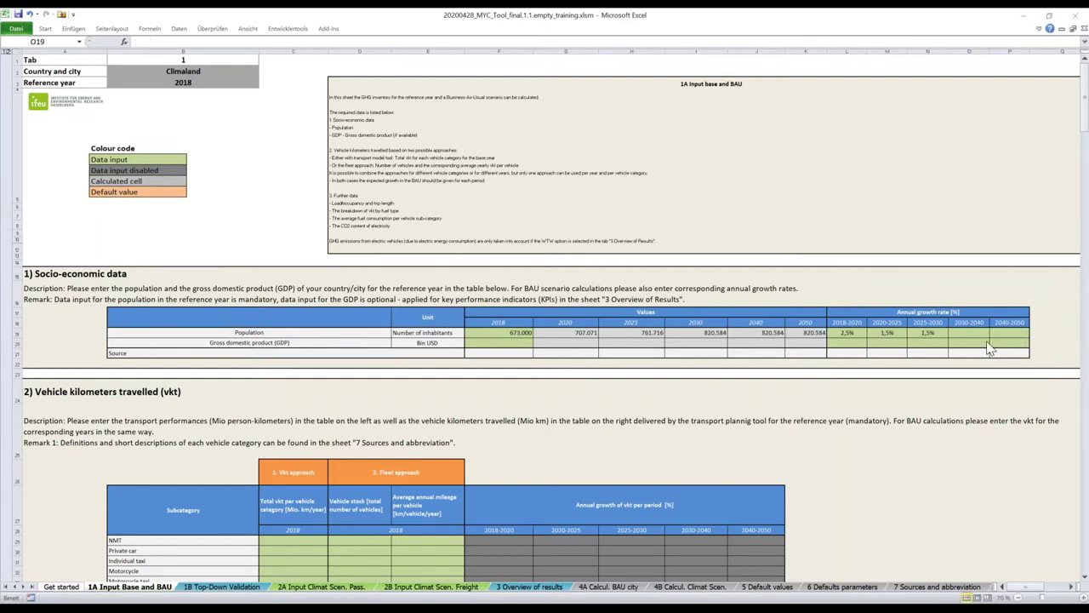
{"action": "left_click", "coordinate": [957, 337]}
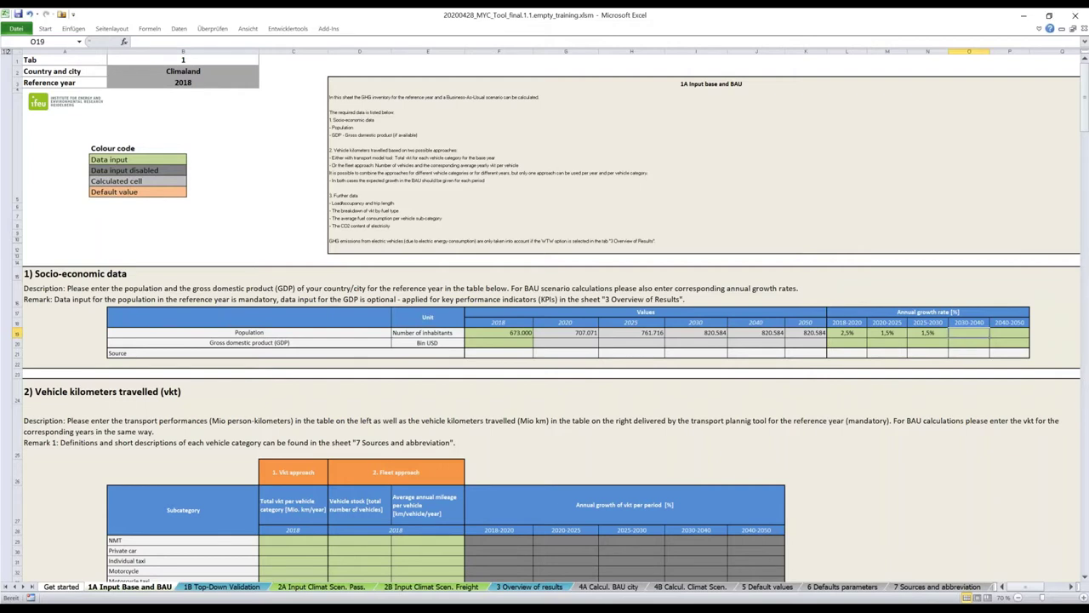
{"action": "type", "text": "1,5"}
{"action": "key", "text": "Tab"}
{"action": "type", "text": "1,5"}
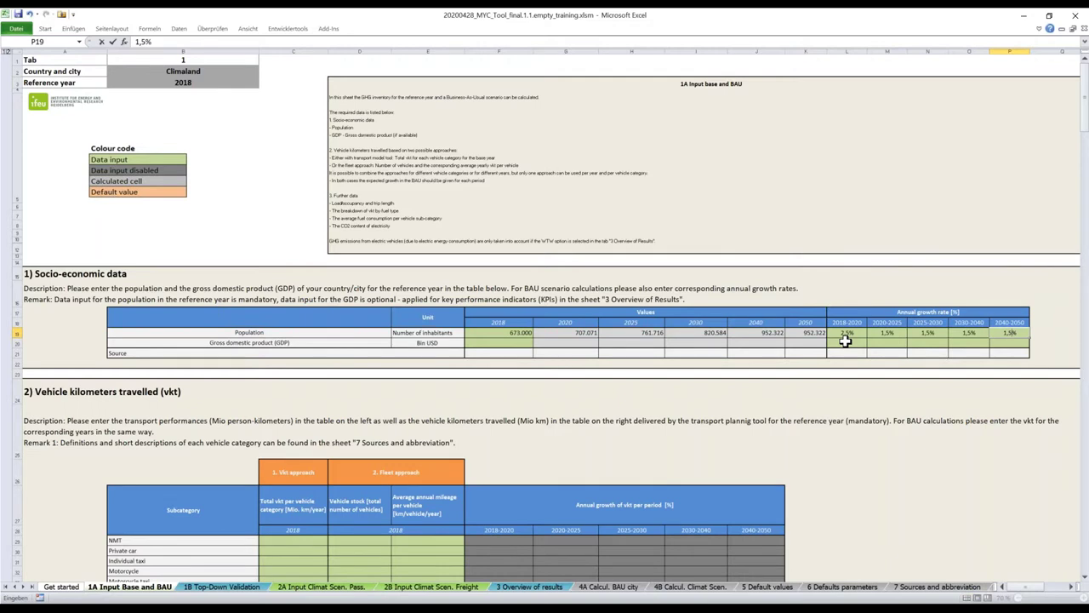
Enter a 2018 gross domestic product of 44 Bln USD in the Socio-economic data table.
{"action": "left_click", "coordinate": [491, 342]}
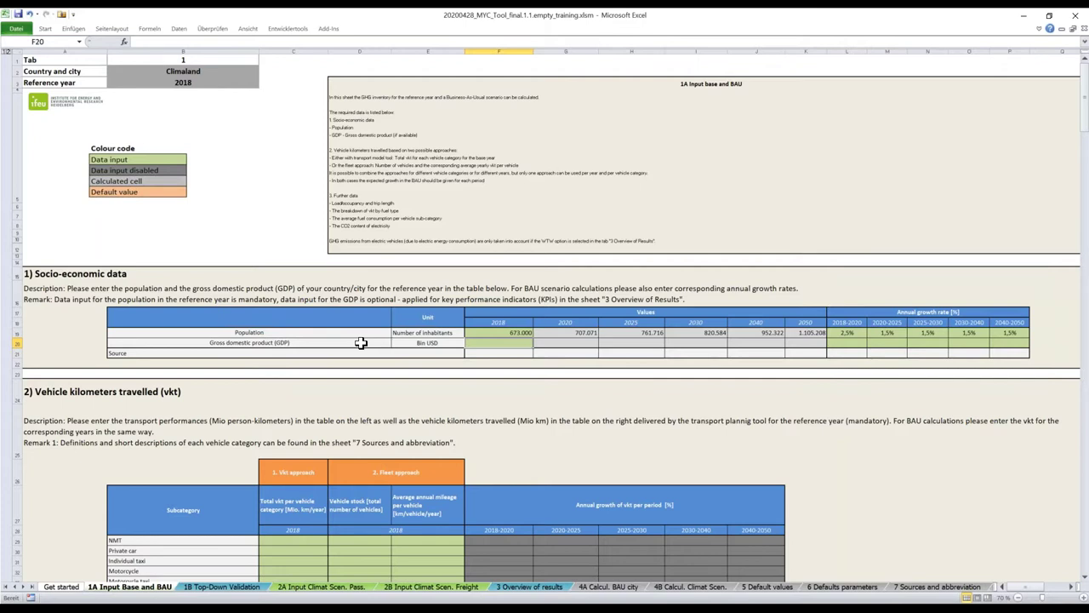
{"action": "type", "text": "44"}
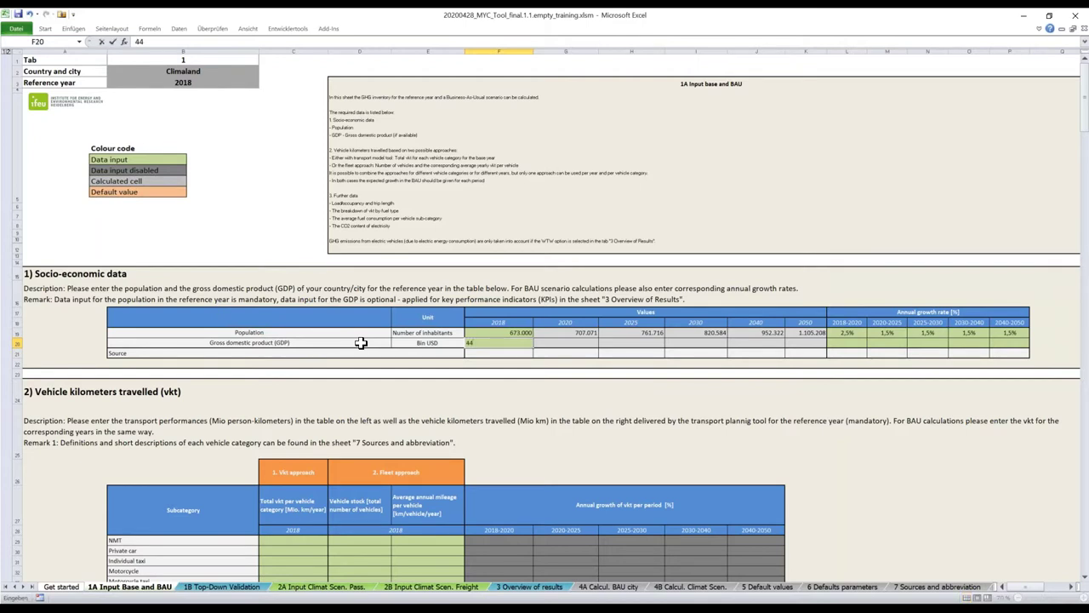
{"action": "key", "text": "Return"}
Set the GDP annual growth rates for the five periods from 2018-2020 to 2040-2050 to 0,5%, 1%, 2,5%, 3% and 3%.
{"action": "left_click", "coordinate": [862, 345]}
{"action": "type", "text": "0,5"}
{"action": "key", "text": "Tab"}
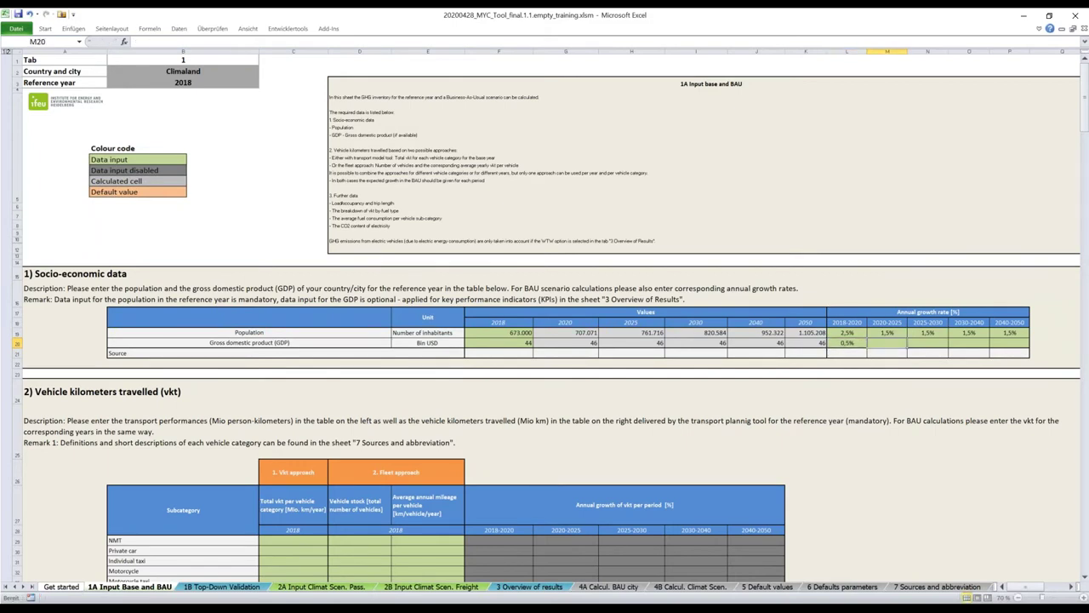
{"action": "type", "text": "1"}
{"action": "key", "text": "Tab"}
{"action": "type", "text": "2,5"}
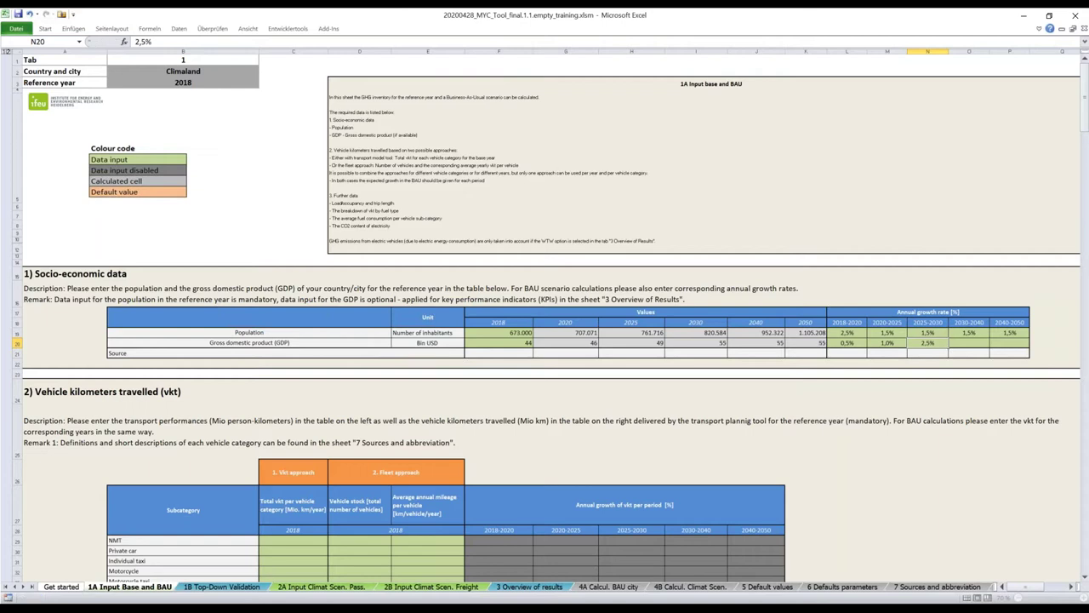
{"action": "key", "text": "Tab"}
{"action": "type", "text": "3"}
{"action": "key", "text": "Tab"}
{"action": "type", "text": "3"}
{"action": "key", "text": "Tab"}
{"action": "key", "text": "Tab"}
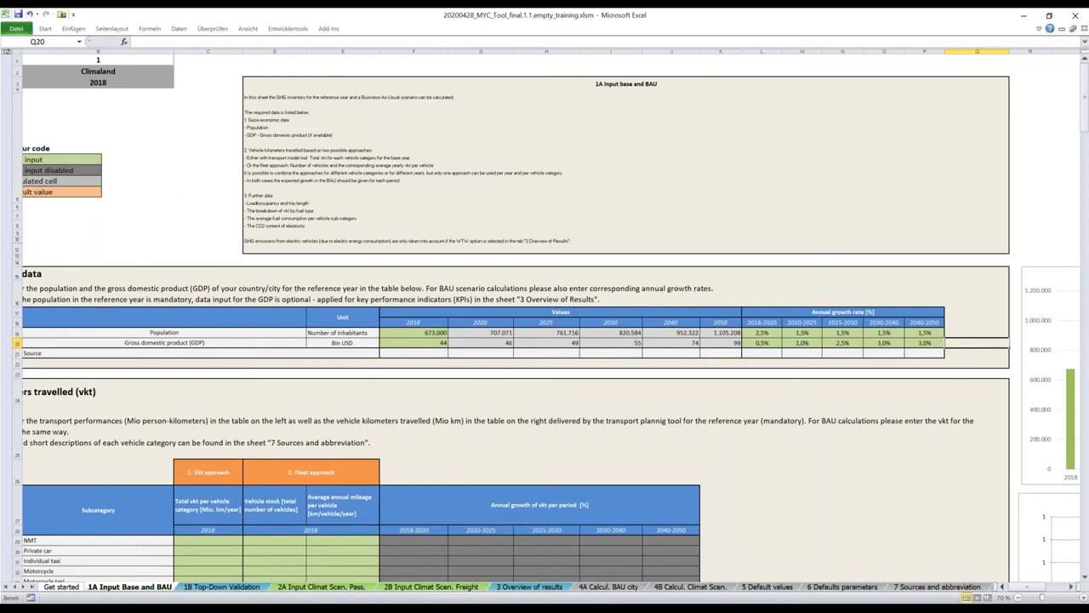
{"action": "key", "text": "Return"}
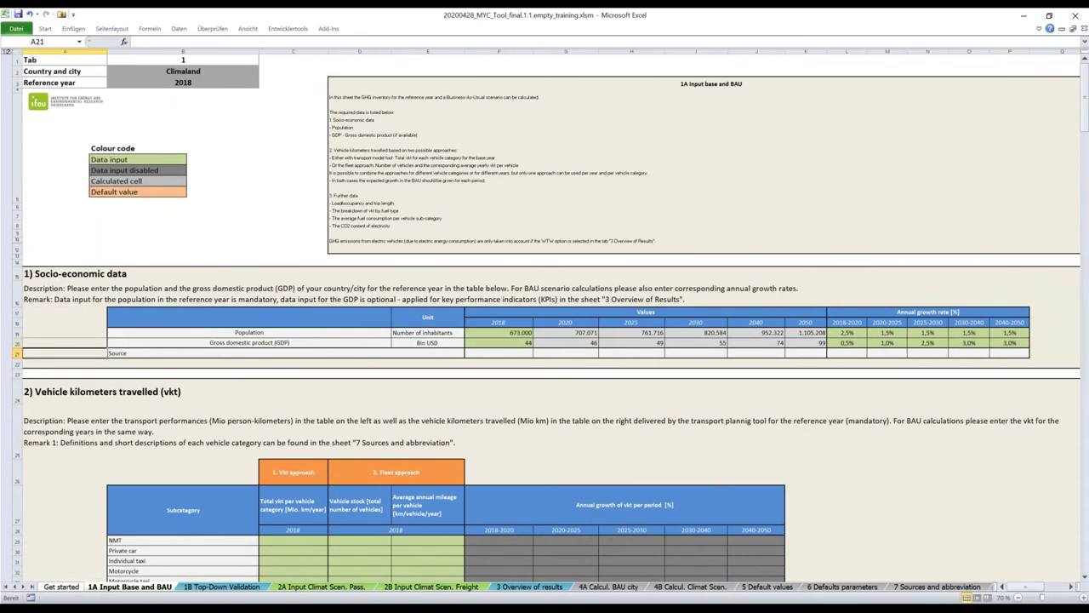
Enter 1473,87 Mio. km/year as the 2018 total vkt for NMT under the Vkt approach.
{"action": "key", "text": "Down"}
{"action": "key", "text": "Down"}
{"action": "key", "text": "Down"}
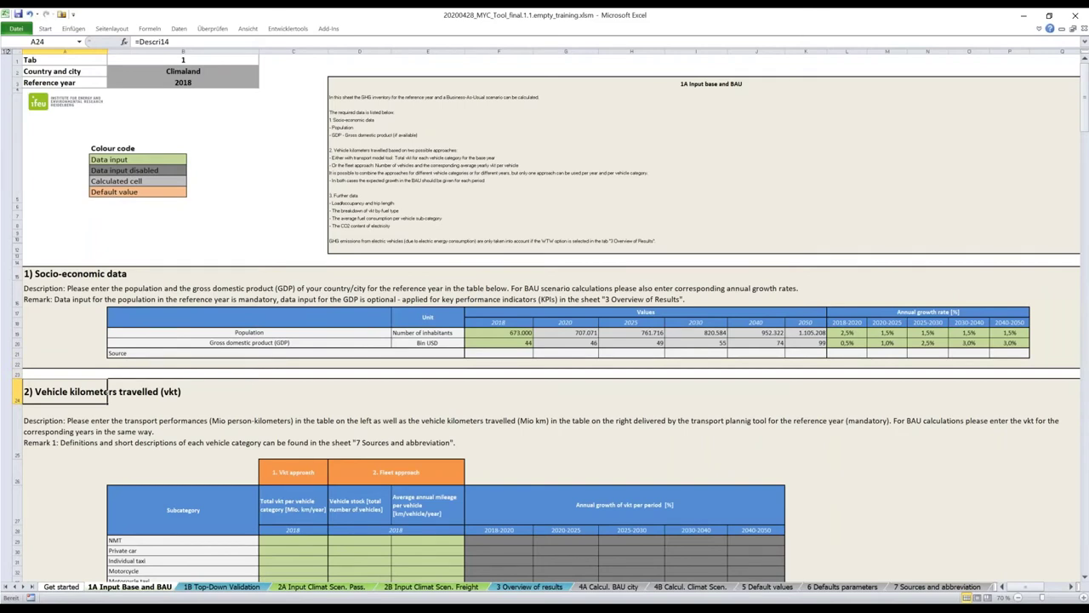
{"action": "scroll", "coordinate": [63, 215], "scroll_direction": "down", "scroll_amount": 5}
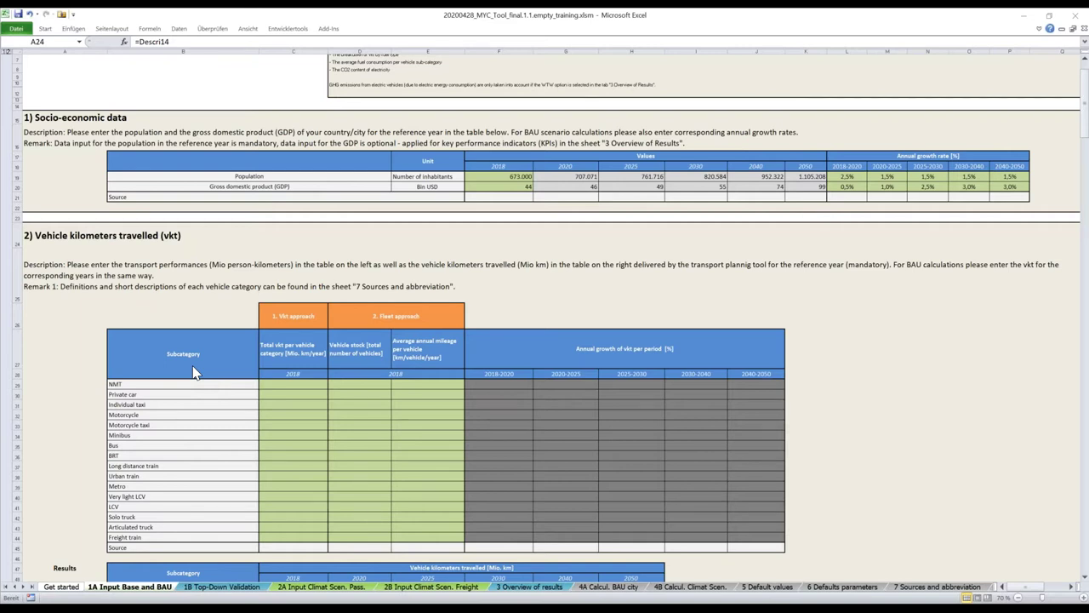
{"action": "left_click", "coordinate": [284, 382]}
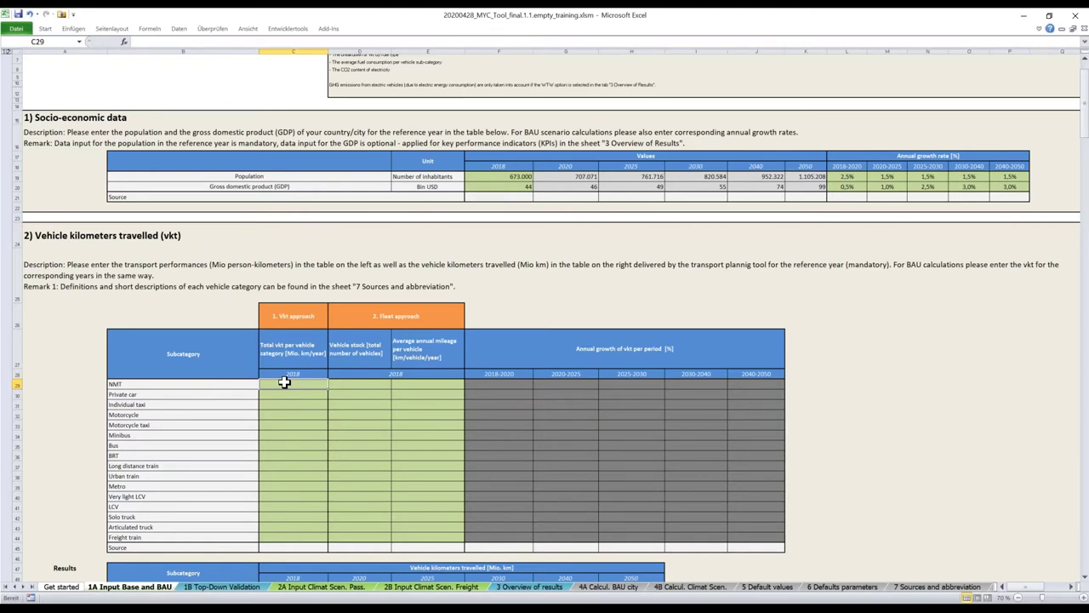
{"action": "type", "text": "1473,87"}
{"action": "key", "text": "Return"}
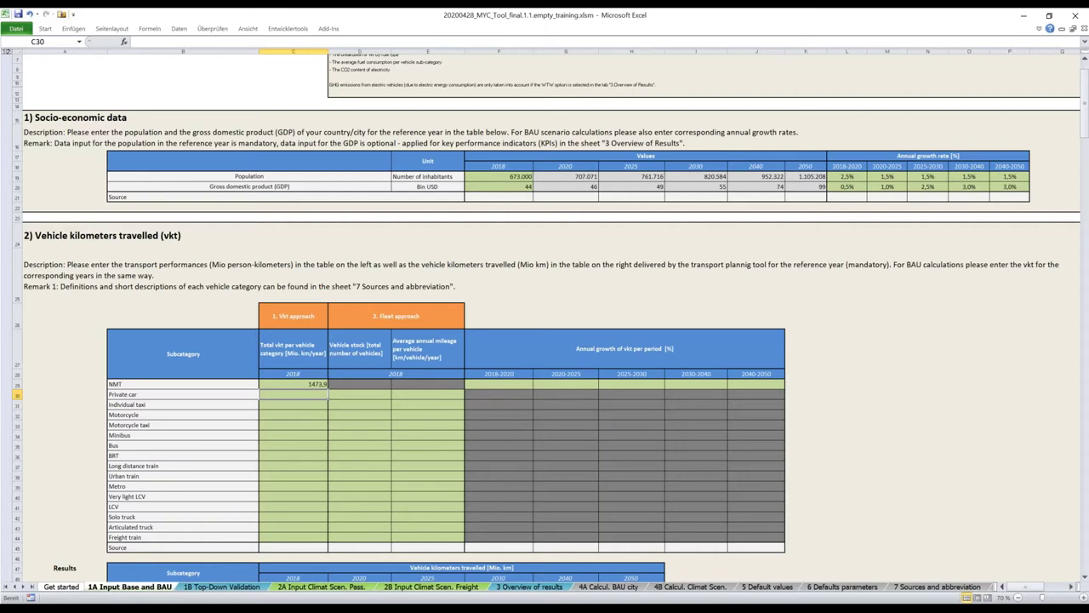
Enter the 2018 total vkt as 3842 for Private car, 61,85 for Individual taxi and 15 for Motorcycle, leaving Motorcycle taxi empty.
{"action": "type", "text": "38"}
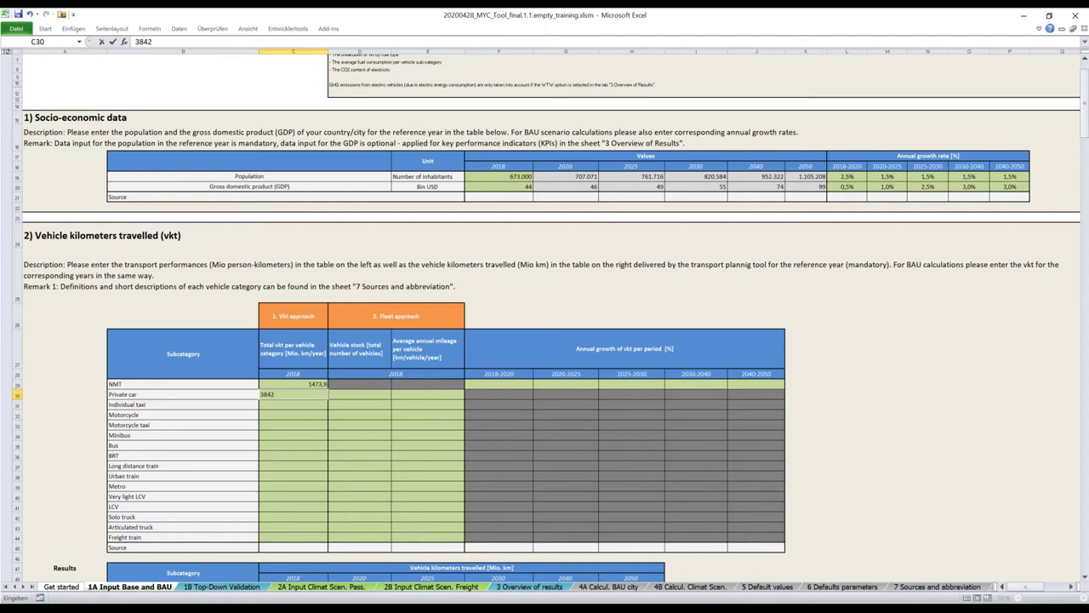
{"action": "type", "text": "42"}
{"action": "key", "text": "Return"}
{"action": "type", "text": "61,85"}
{"action": "key", "text": "Return"}
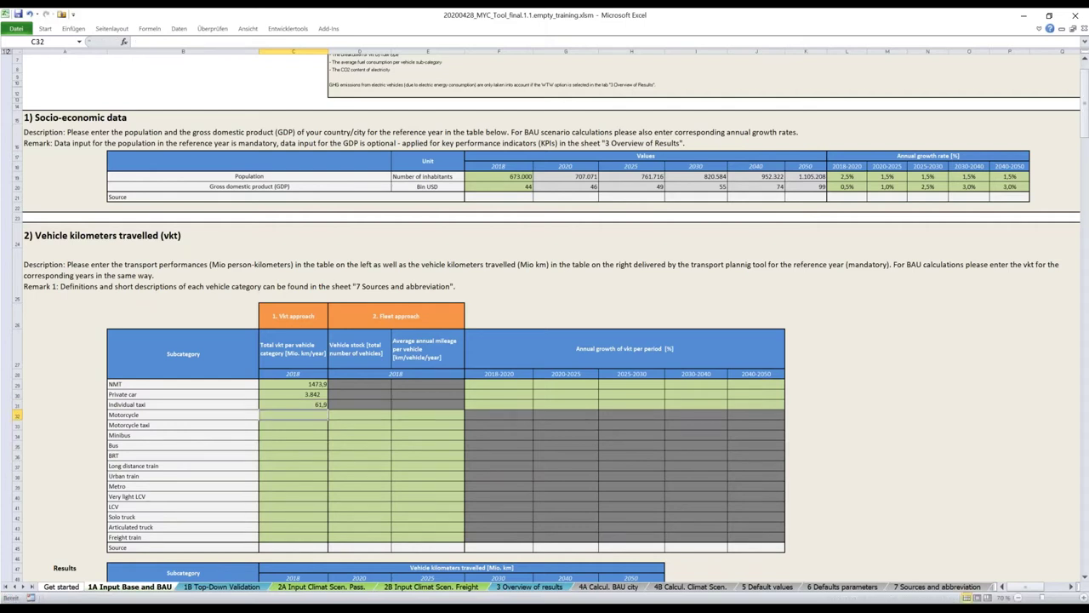
{"action": "type", "text": "15"}
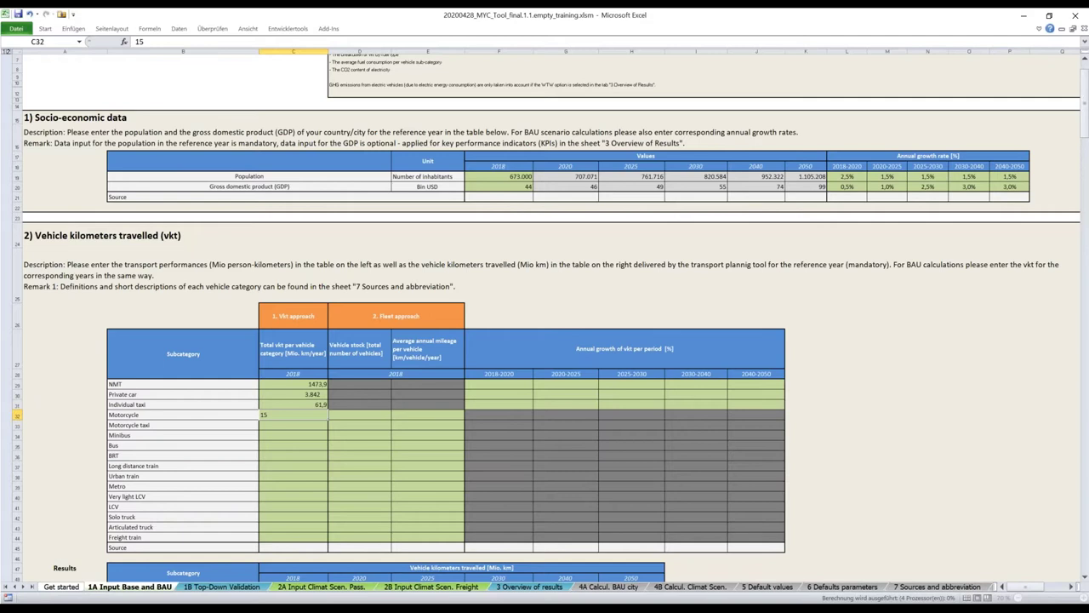
{"action": "key", "text": "Return"}
{"action": "key", "text": "Return"}
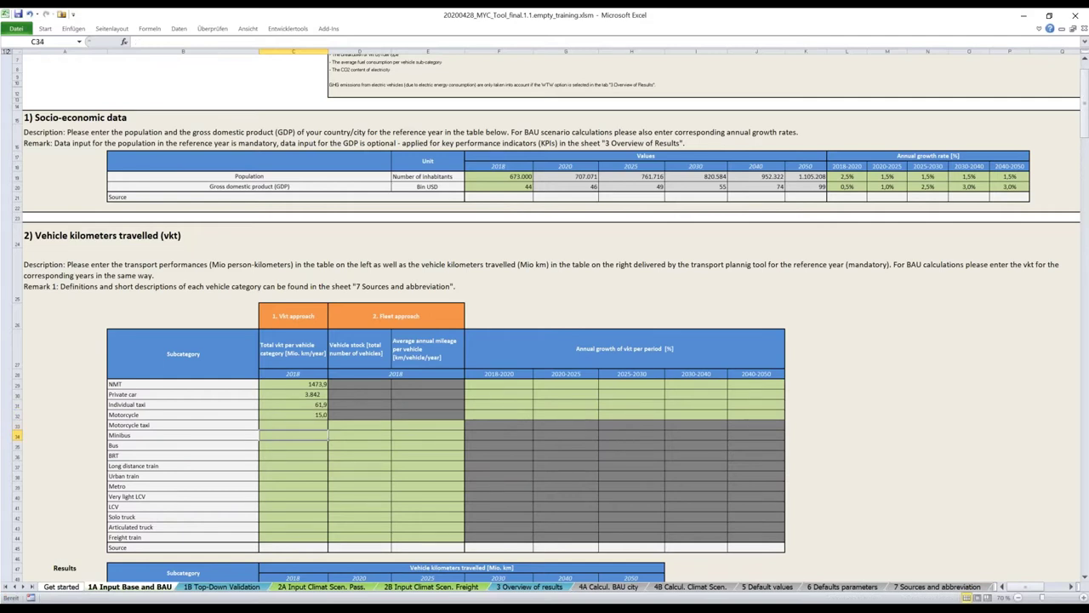
Enter the 2018 total vkt as 50 for Minibus and 259,70 for Bus under the Vkt approach.
{"action": "type", "text": "50"}
{"action": "key", "text": "Return"}
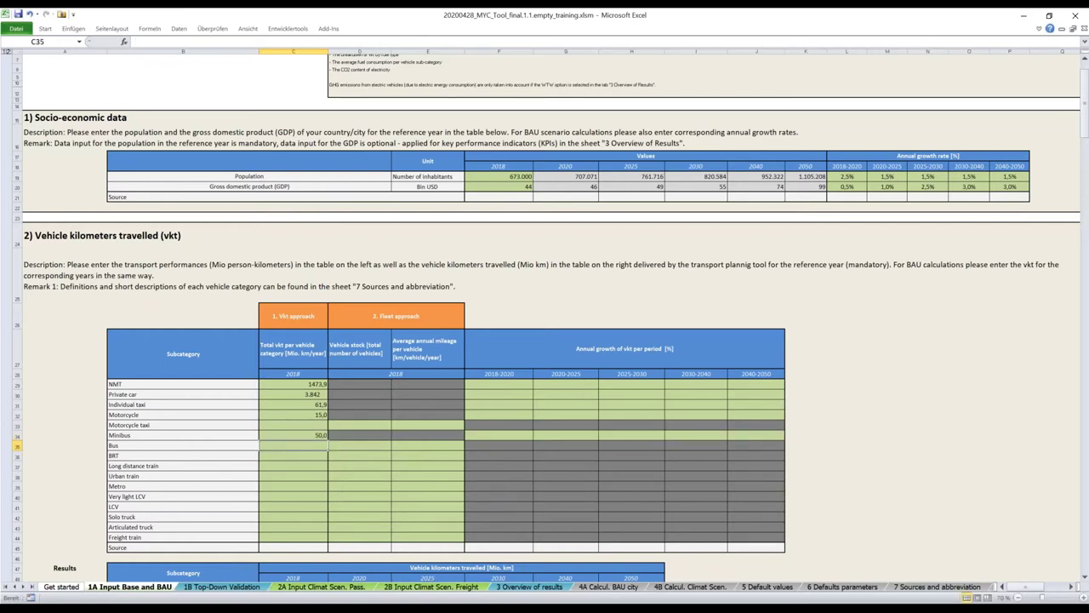
{"action": "type", "text": "259,70"}
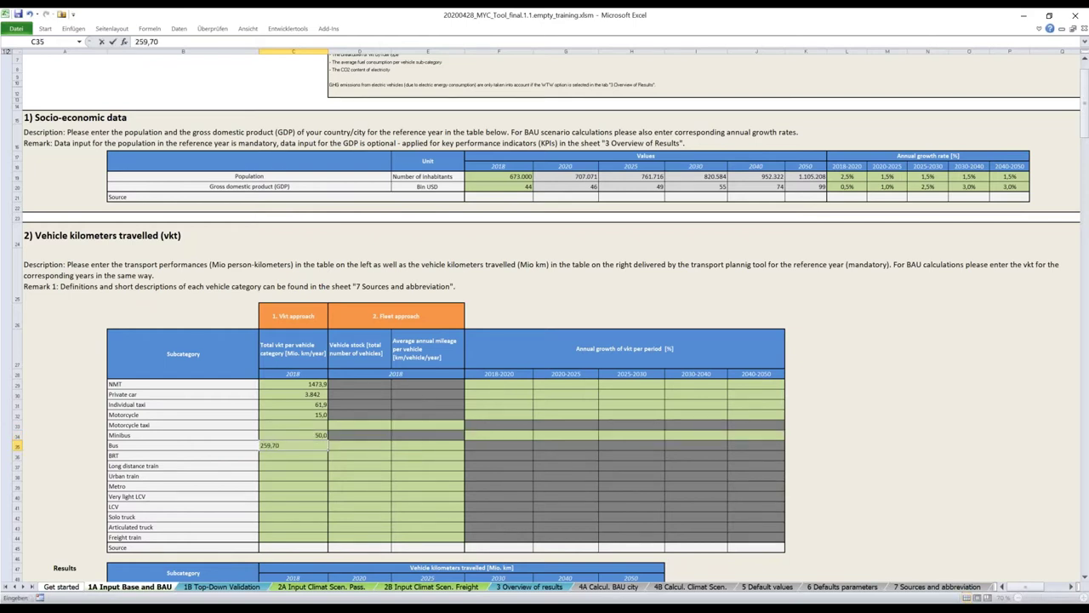
{"action": "key", "text": "Return"}
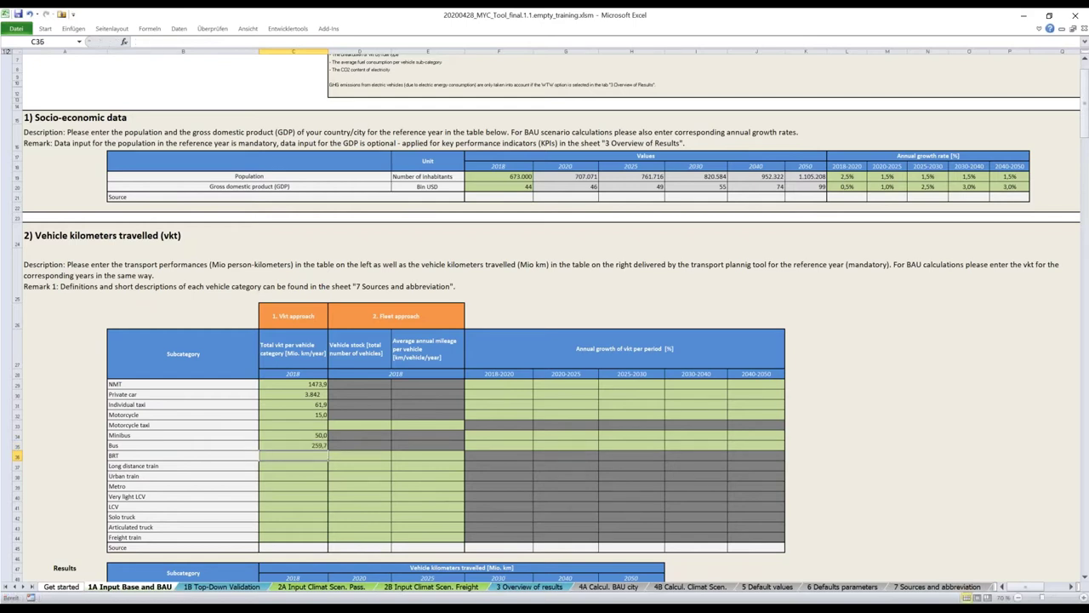
Enter the 2018 total vkt as 7,3 for Urban train and 10,95 for Metro, leaving BRT and Long distance train empty.
{"action": "key", "text": "Return"}
{"action": "key", "text": "Return"}
{"action": "type", "text": "7,3"}
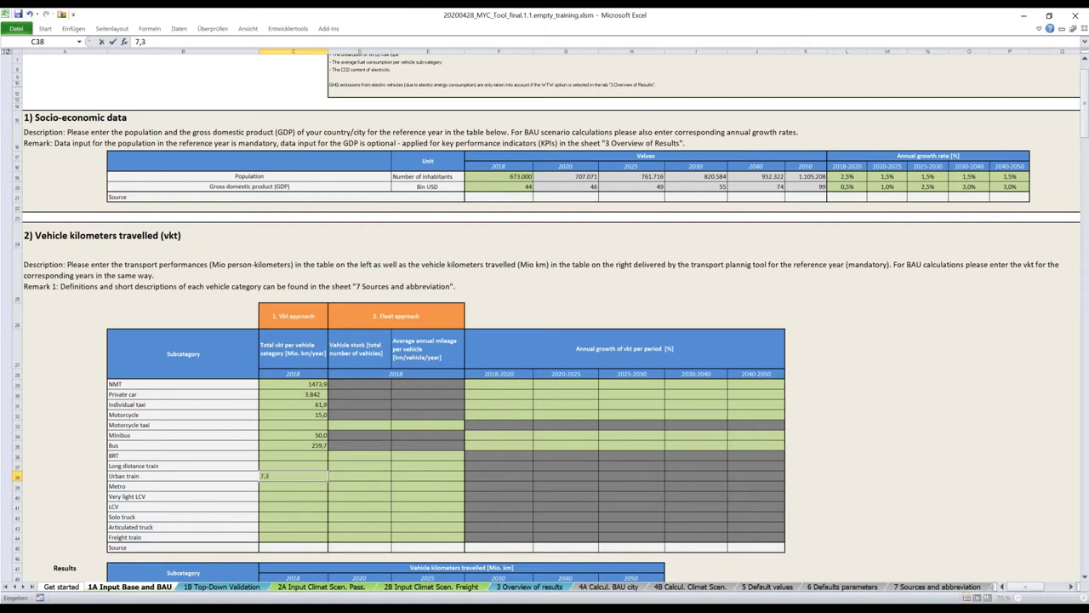
{"action": "key", "text": "Return"}
{"action": "type", "text": "10,95"}
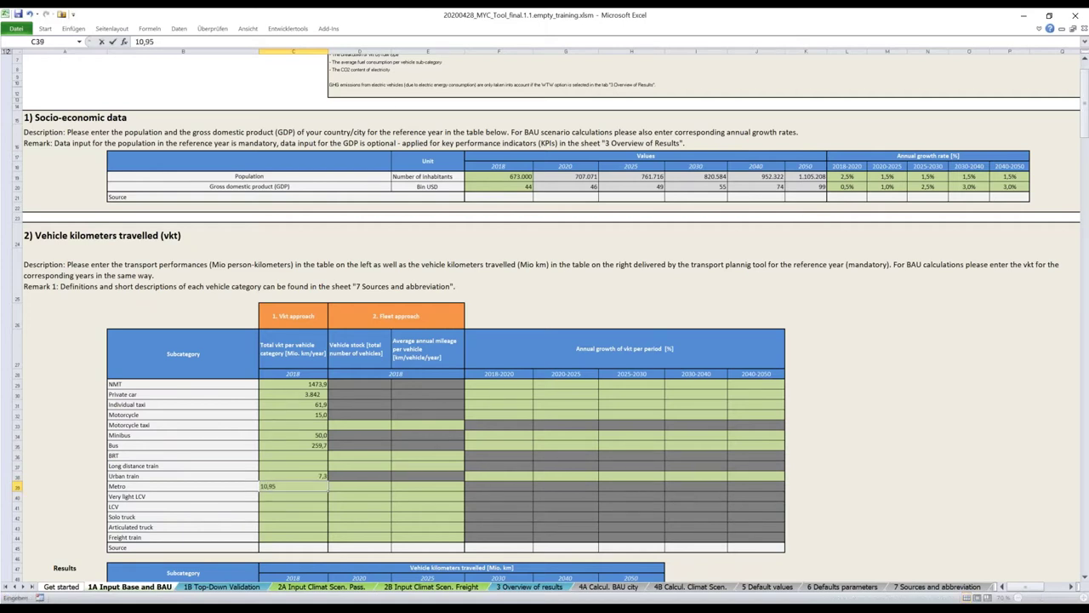
{"action": "left_click", "coordinate": [112, 40]}
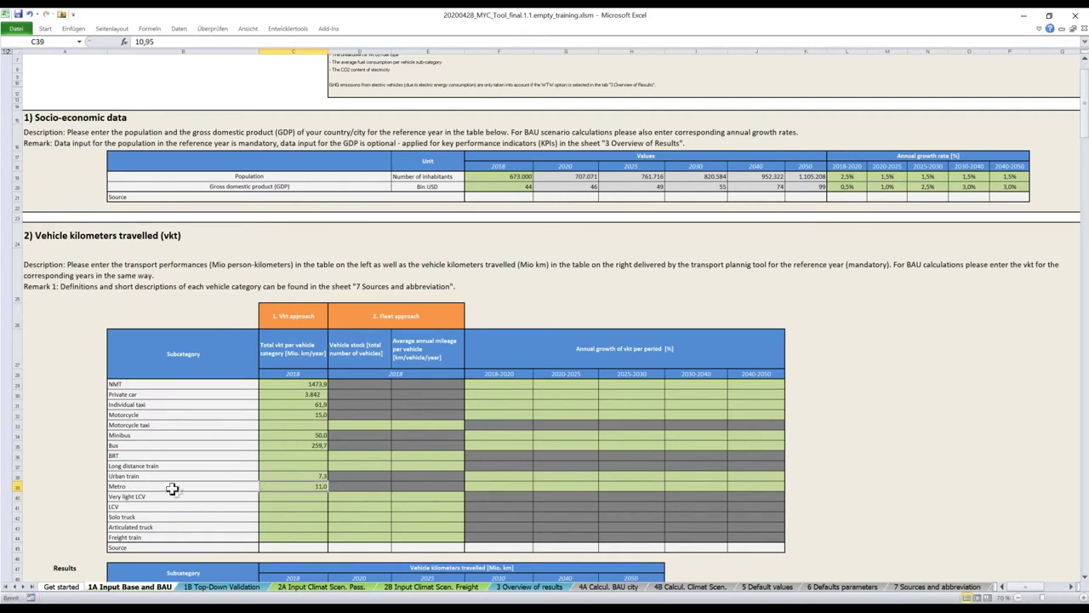
Enter the 2018 total vkt as 1288 for LCV, 500 for Solo truck and 165 for Articulated truck, leaving Very light LCV empty.
{"action": "left_click", "coordinate": [272, 508]}
{"action": "type", "text": "1"}
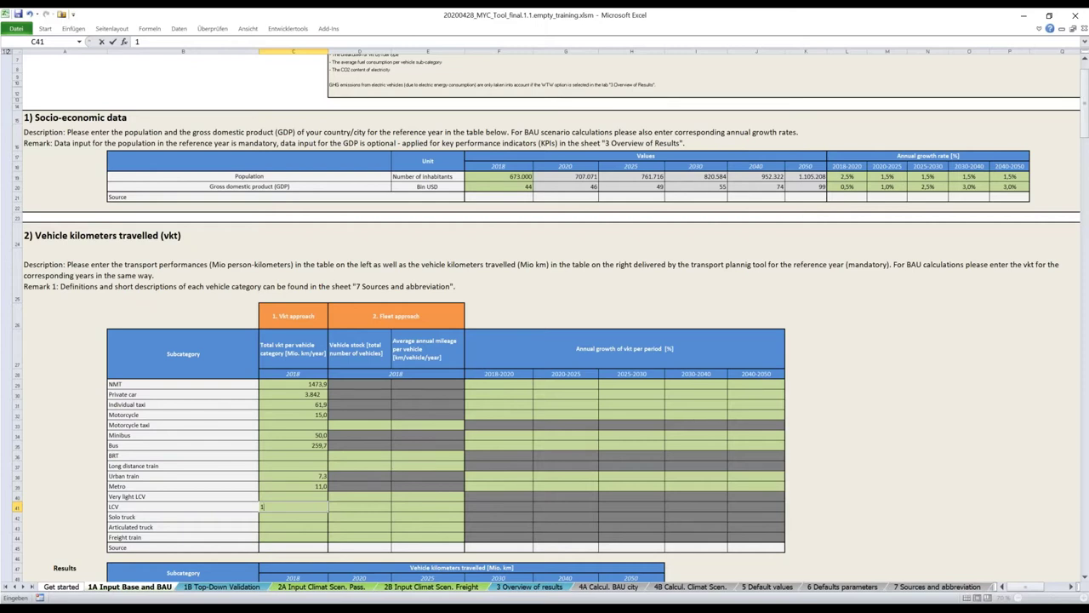
{"action": "type", "text": "288"}
{"action": "key", "text": "Return"}
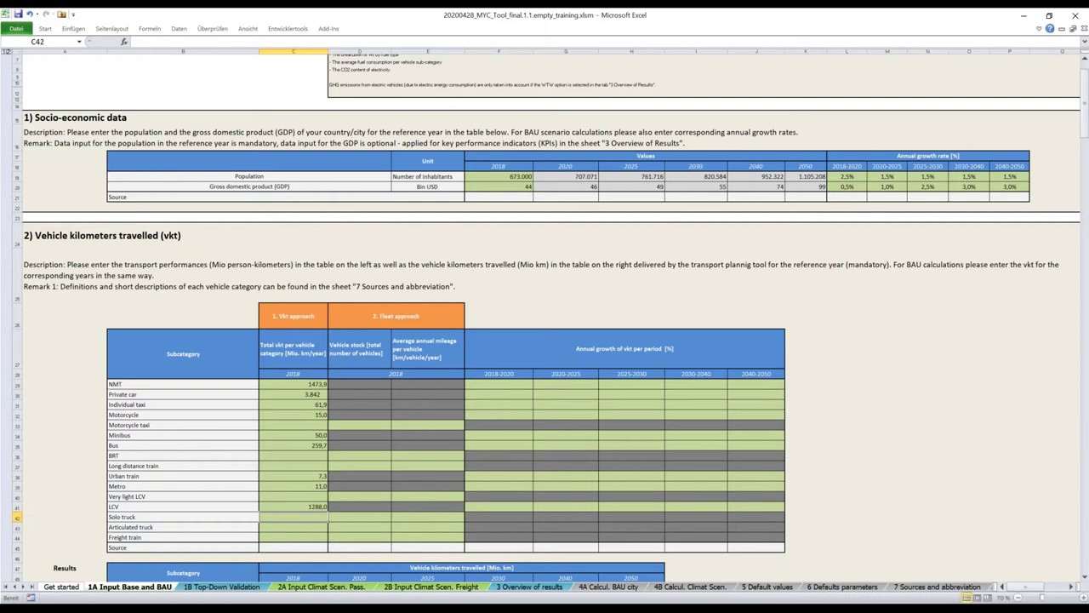
{"action": "type", "text": "200"}
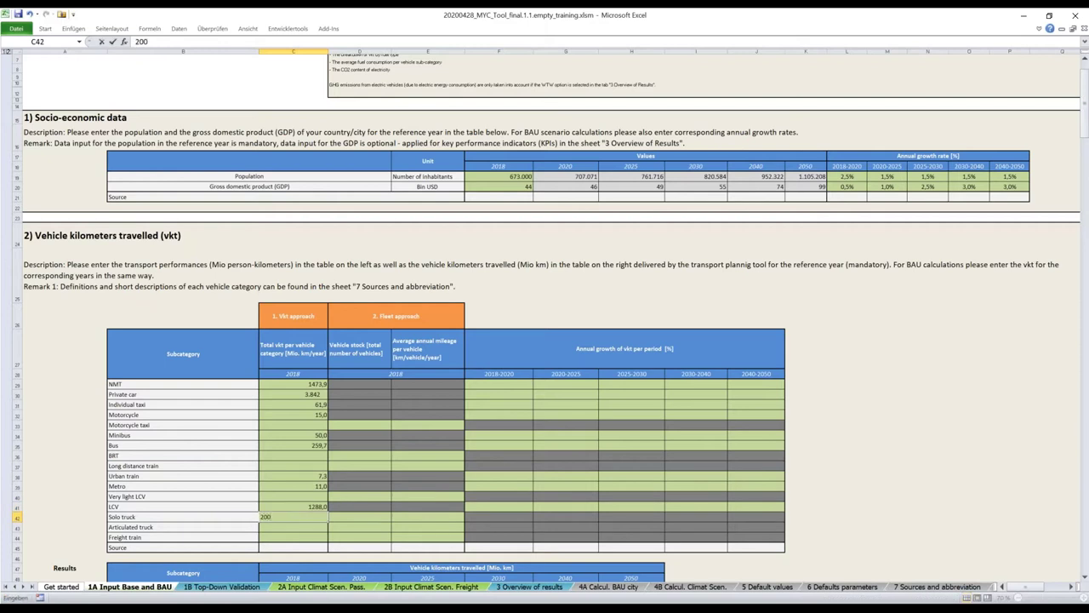
{"action": "key", "text": "BackSpace"}
{"action": "key", "text": "BackSpace"}
{"action": "key", "text": "BackSpace"}
{"action": "type", "text": "500"}
{"action": "key", "text": "Return"}
{"action": "type", "text": "165"}
{"action": "left_click", "coordinate": [274, 507]}
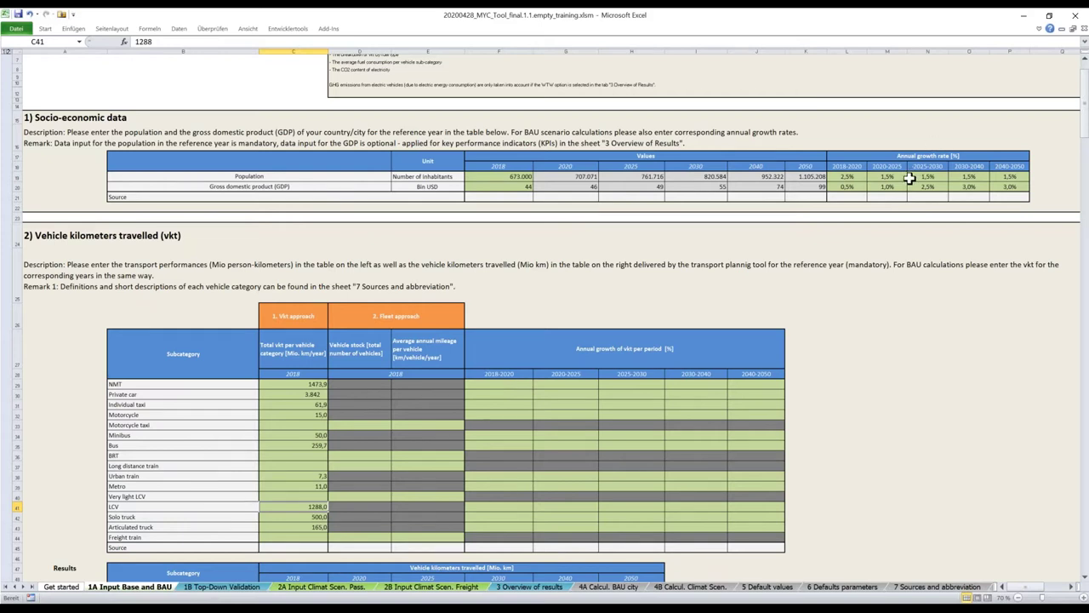
Set the annual vkt growth for NMT to 2,5% for 2018-2020 and 1,5% for each of the four periods from 2020-2025 to 2040-2050.
{"action": "left_click", "coordinate": [524, 385]}
{"action": "type", "text": "2,5"}
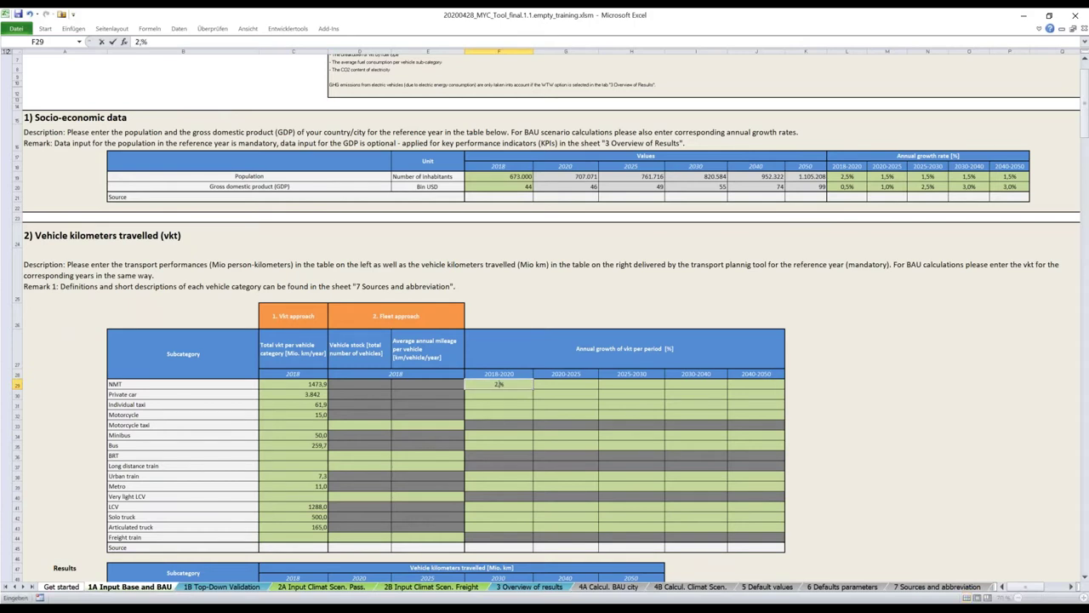
{"action": "key", "text": "Tab"}
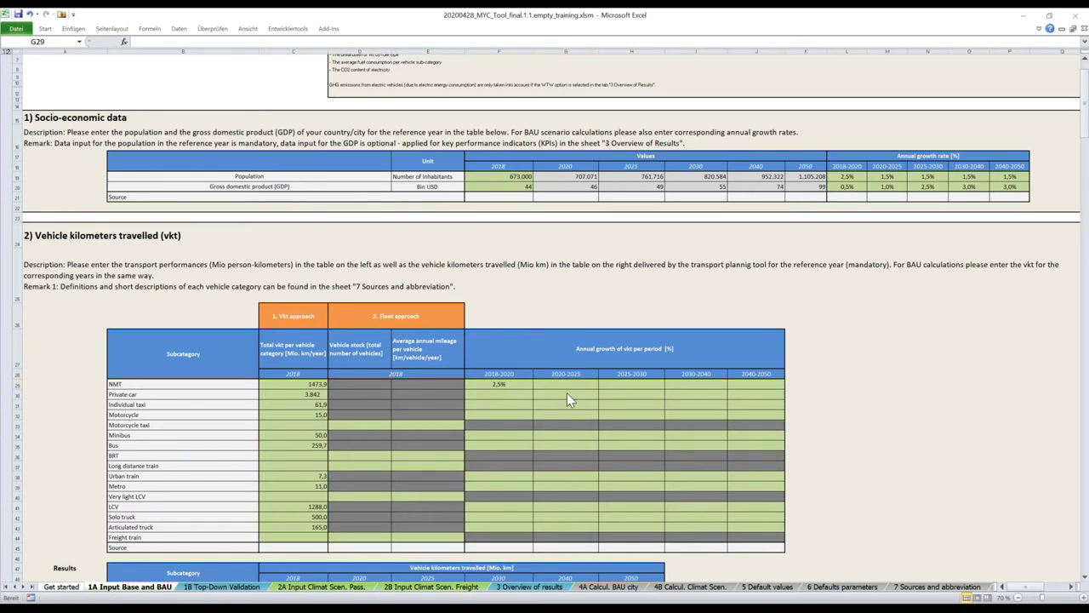
{"action": "type", "text": "1,5"}
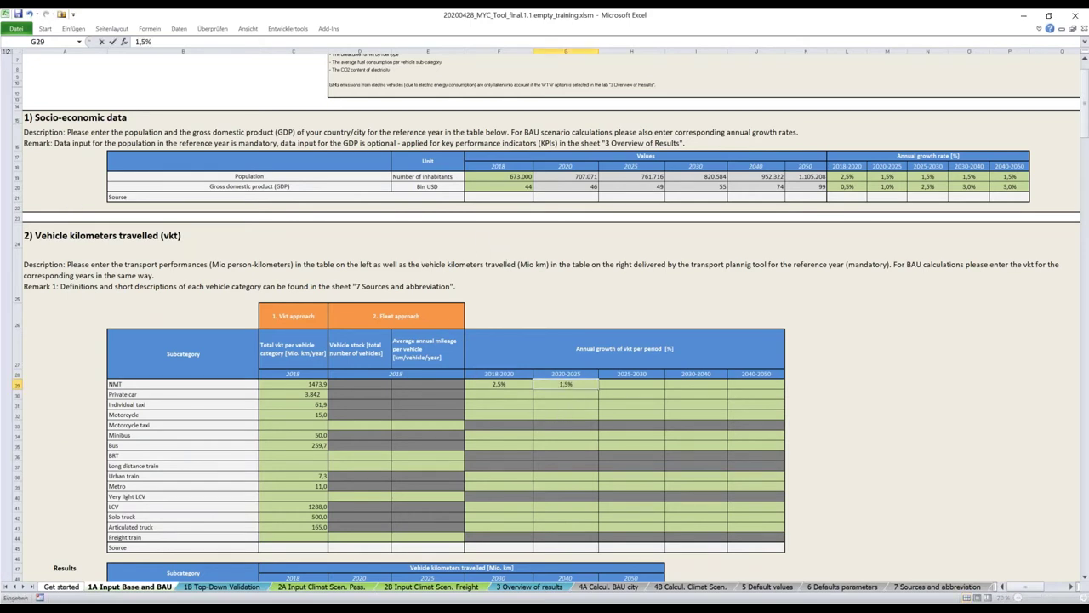
{"action": "key", "text": "Tab"}
{"action": "type", "text": "1"}
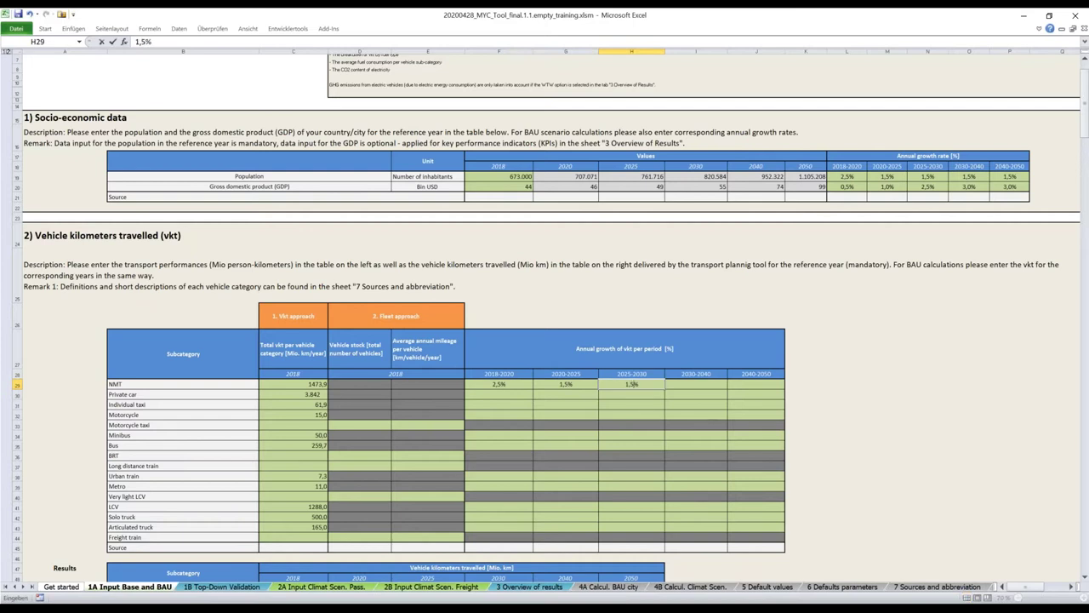
{"action": "key", "text": "Tab"}
{"action": "type", "text": "1,5%"}
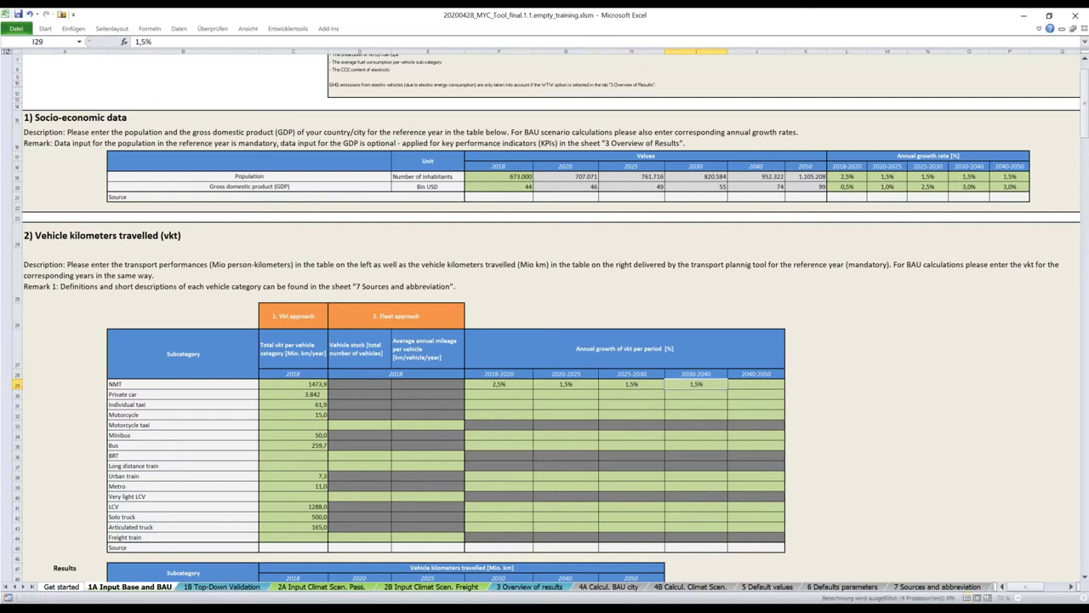
{"action": "key", "text": "Tab"}
{"action": "type", "text": "1,5%"}
{"action": "left_click", "coordinate": [558, 395]}
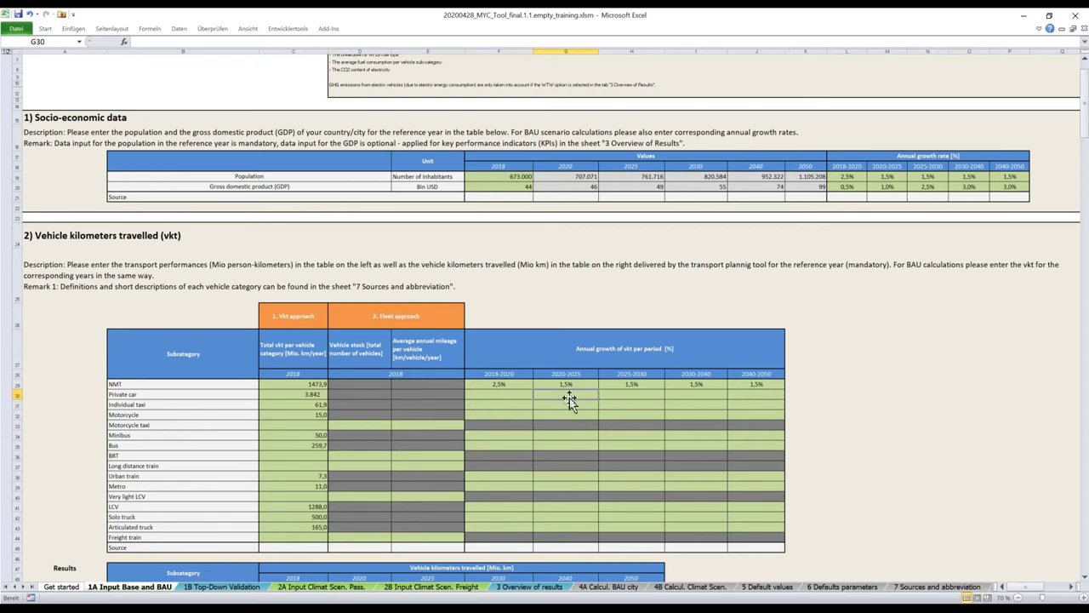
Enter a vehicle stock of 10 and an average annual mileage of 10000 km for Motorcycle taxi under the Fleet approach.
{"action": "scroll", "coordinate": [569, 400], "scroll_direction": "down", "scroll_amount": 1}
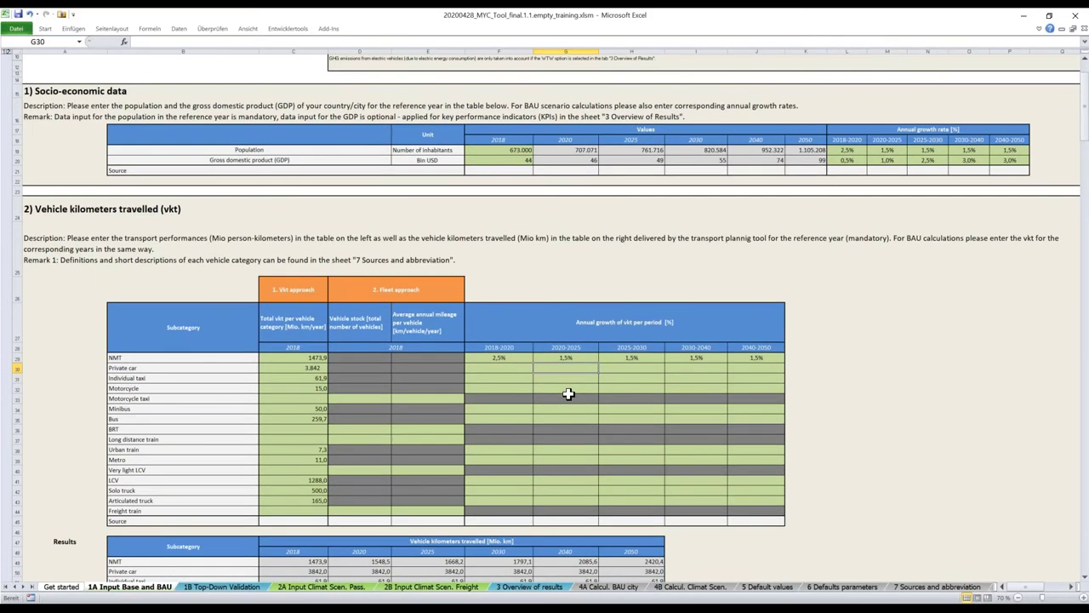
{"action": "scroll", "coordinate": [568, 393], "scroll_direction": "down", "scroll_amount": 3}
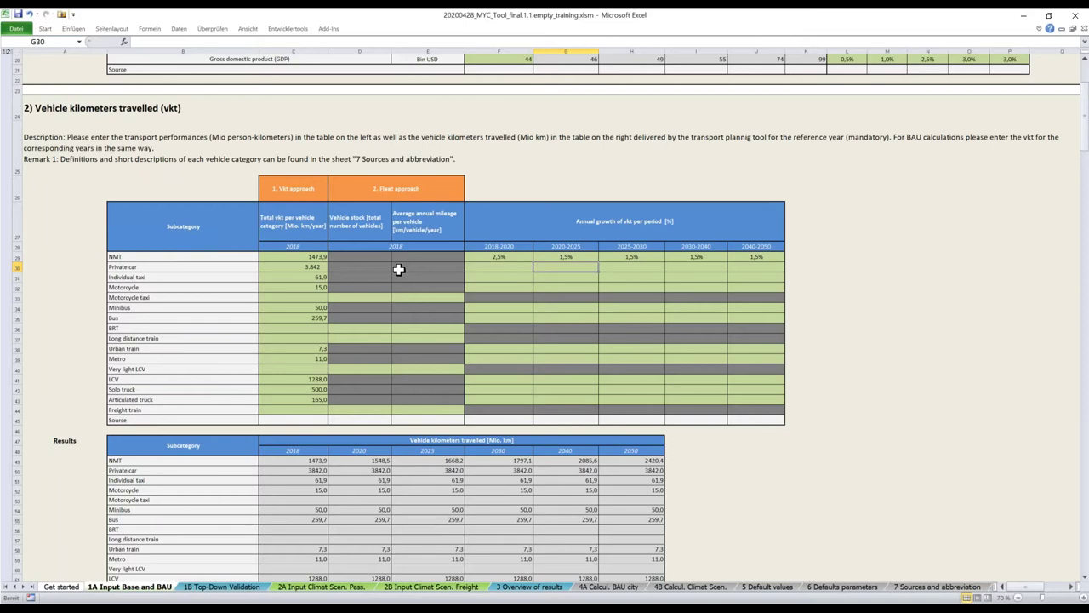
{"action": "scroll", "coordinate": [398, 269], "scroll_direction": "down", "scroll_amount": 2}
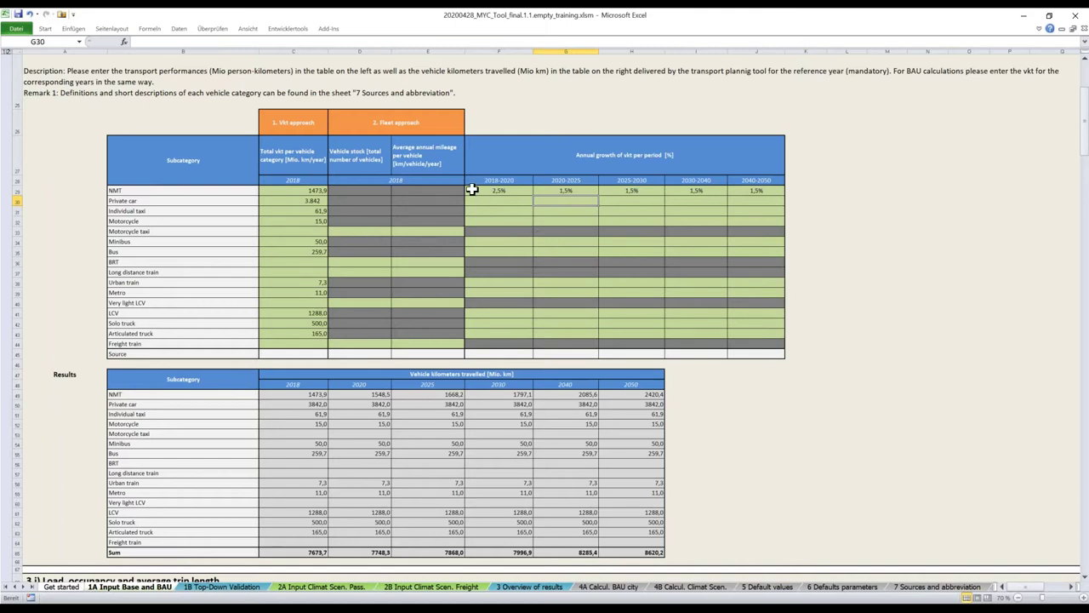
{"action": "left_click", "coordinate": [388, 231]}
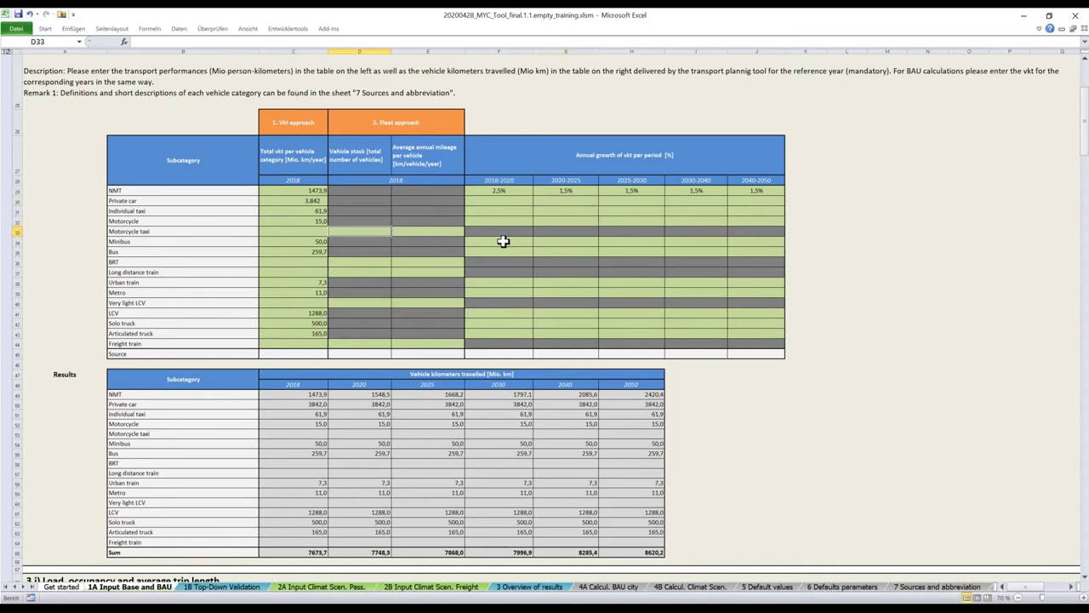
{"action": "type", "text": "10"}
{"action": "key", "text": "Tab"}
{"action": "type", "text": "10000"}
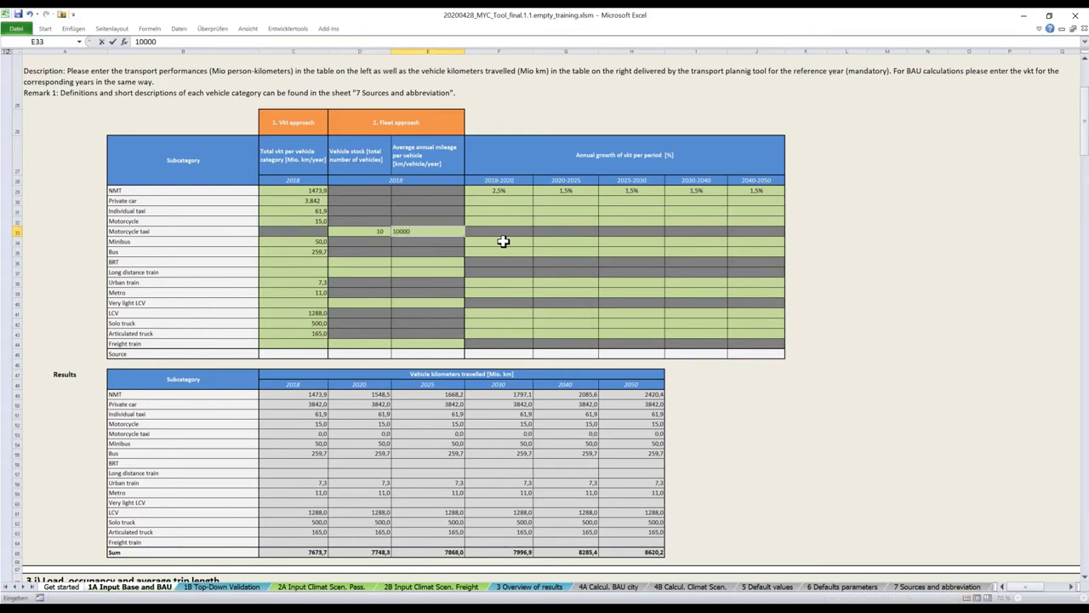
{"action": "key", "text": "Tab"}
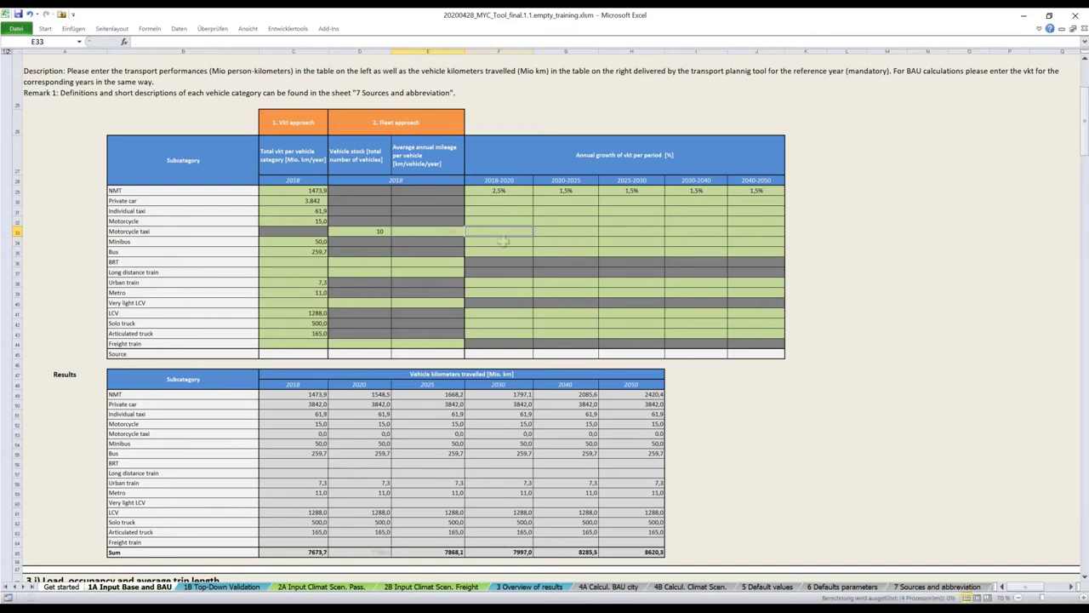
Undo the Motorcycle taxi fleet entries, keeping the NMT vkt growth of 1,5% for 2040-2050.
{"action": "key", "text": "ctrl+z"}
{"action": "key", "text": "ctrl+z"}
{"action": "key", "text": "ctrl+z"}
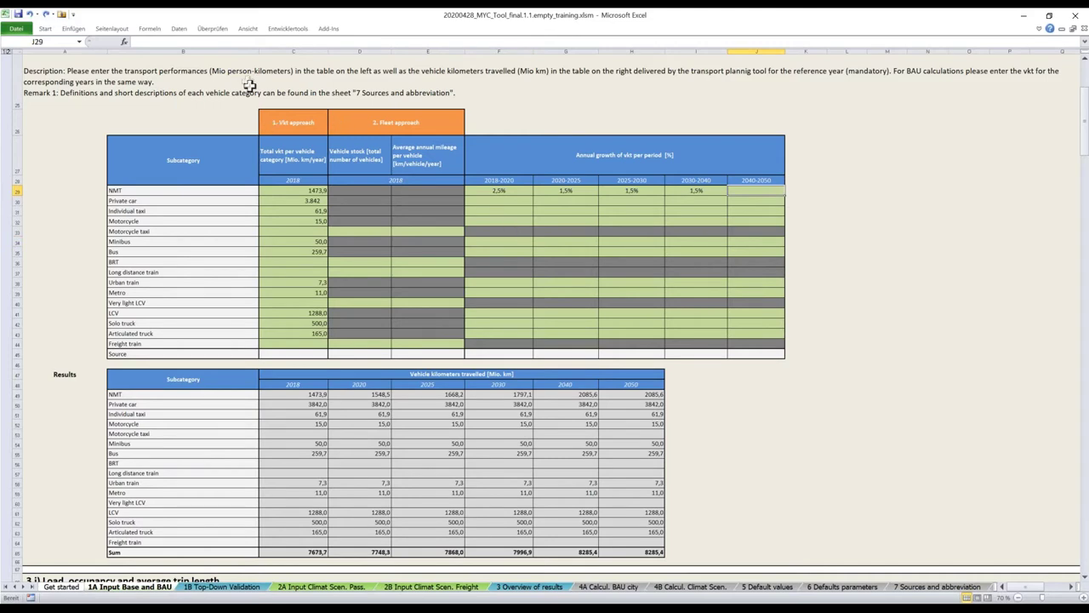
{"action": "left_click", "coordinate": [46, 15]}
In section 3.i, enter local average occupancies of 1,8 for Private car, 1 for Individual taxi and 1 for Motorcycle.
{"action": "left_click", "coordinate": [430, 404]}
{"action": "scroll", "coordinate": [430, 404], "scroll_direction": "down", "scroll_amount": 2}
{"action": "scroll", "coordinate": [301, 372], "scroll_direction": "down", "scroll_amount": 1}
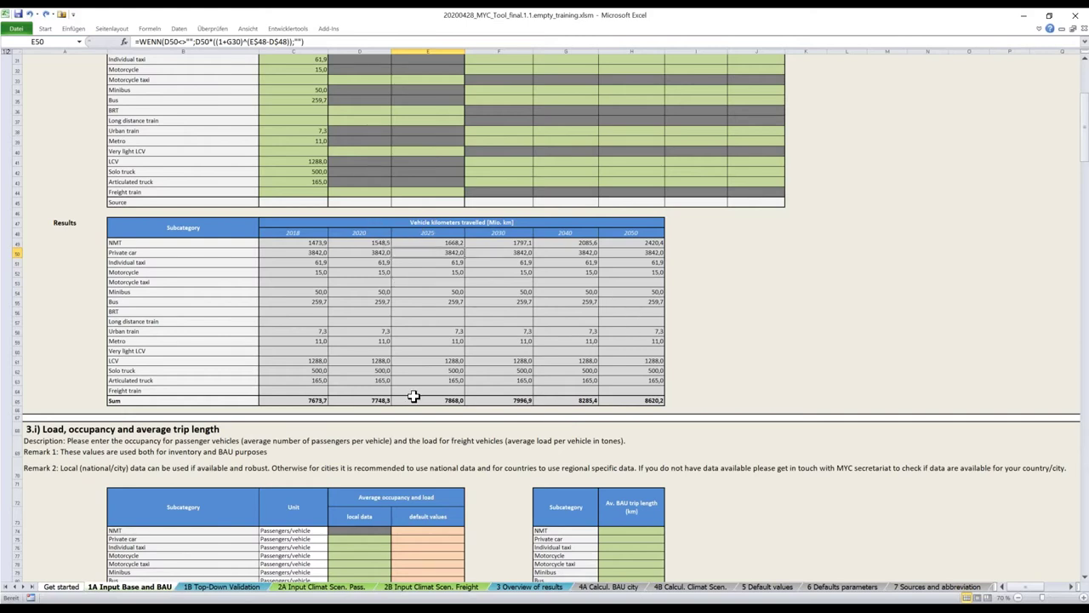
{"action": "scroll", "coordinate": [412, 396], "scroll_direction": "down", "scroll_amount": 4}
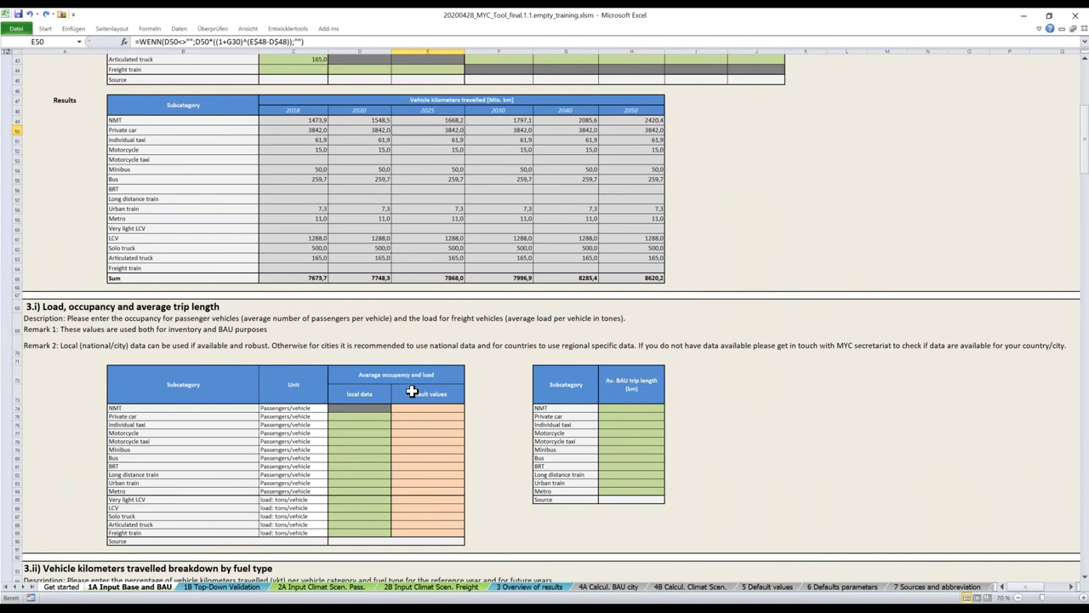
{"action": "scroll", "coordinate": [411, 390], "scroll_direction": "down", "scroll_amount": 2}
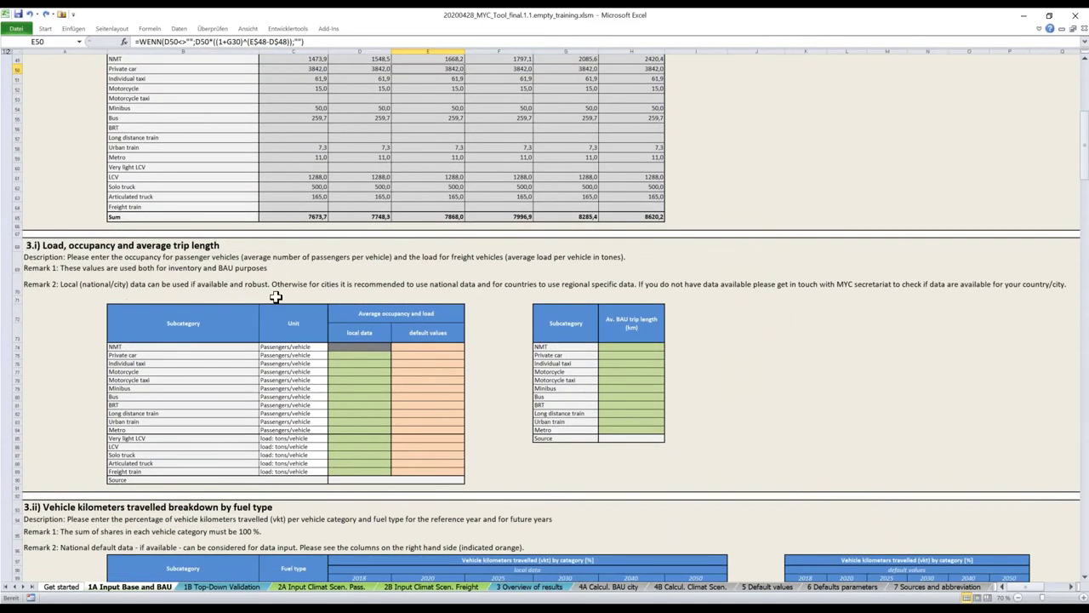
{"action": "scroll", "coordinate": [276, 296], "scroll_direction": "down", "scroll_amount": 1}
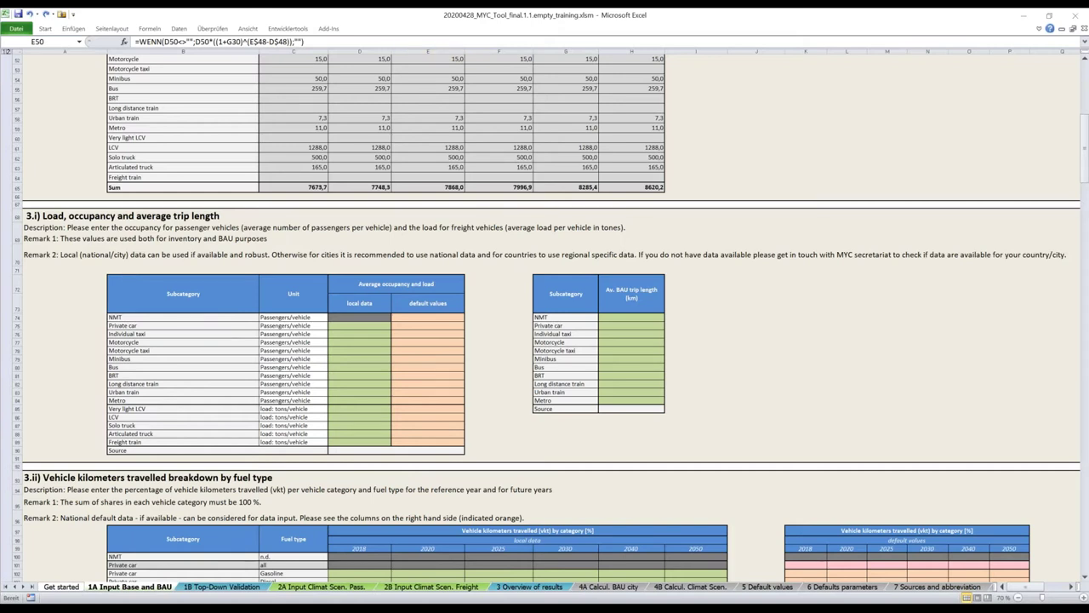
{"action": "left_click", "coordinate": [389, 327]}
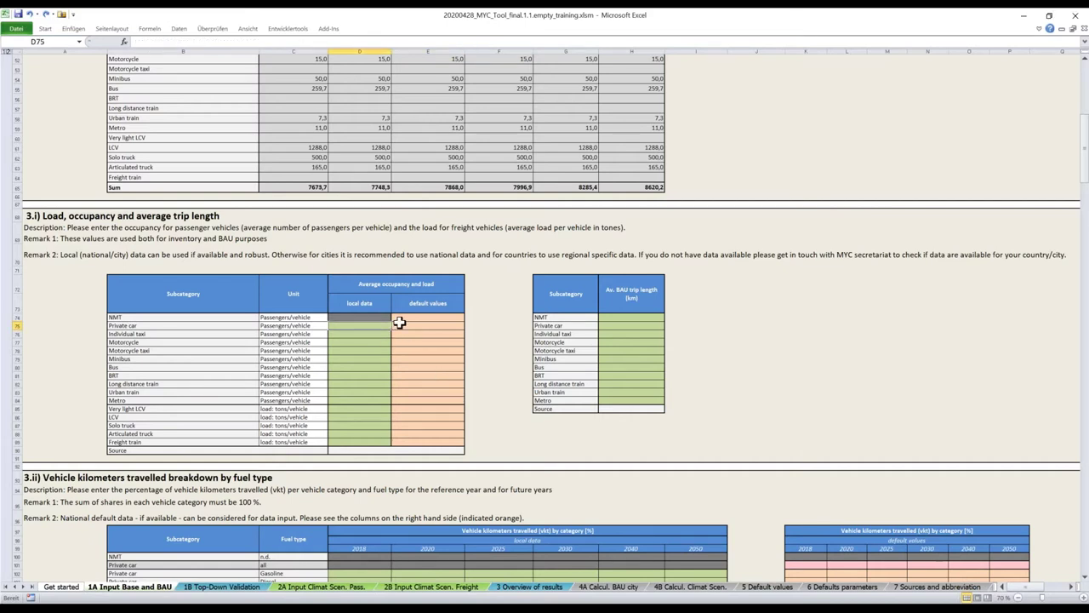
{"action": "type", "text": "1,8"}
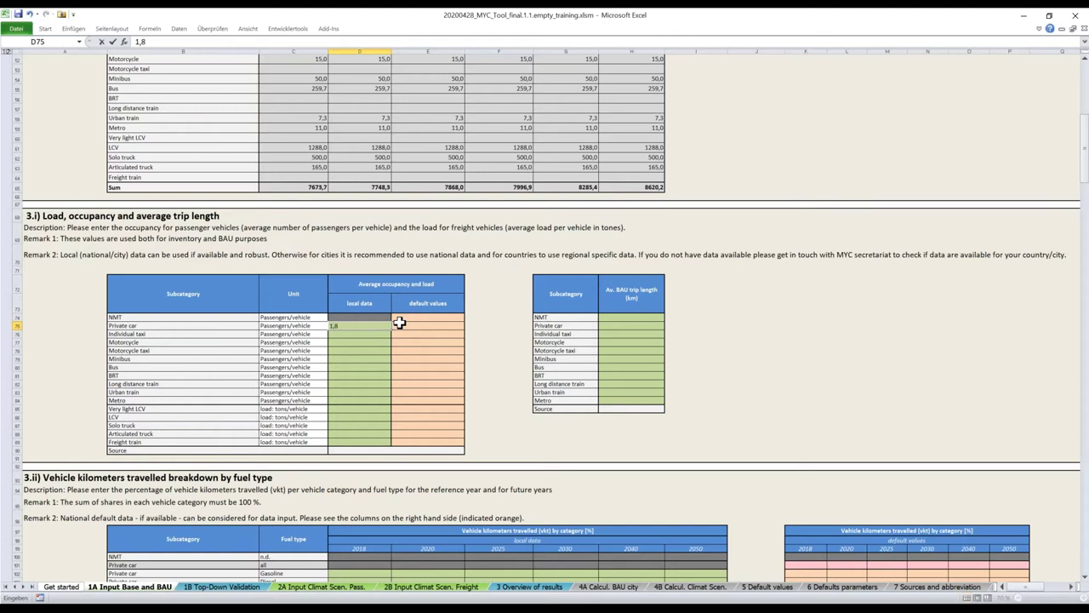
{"action": "key", "text": "Return"}
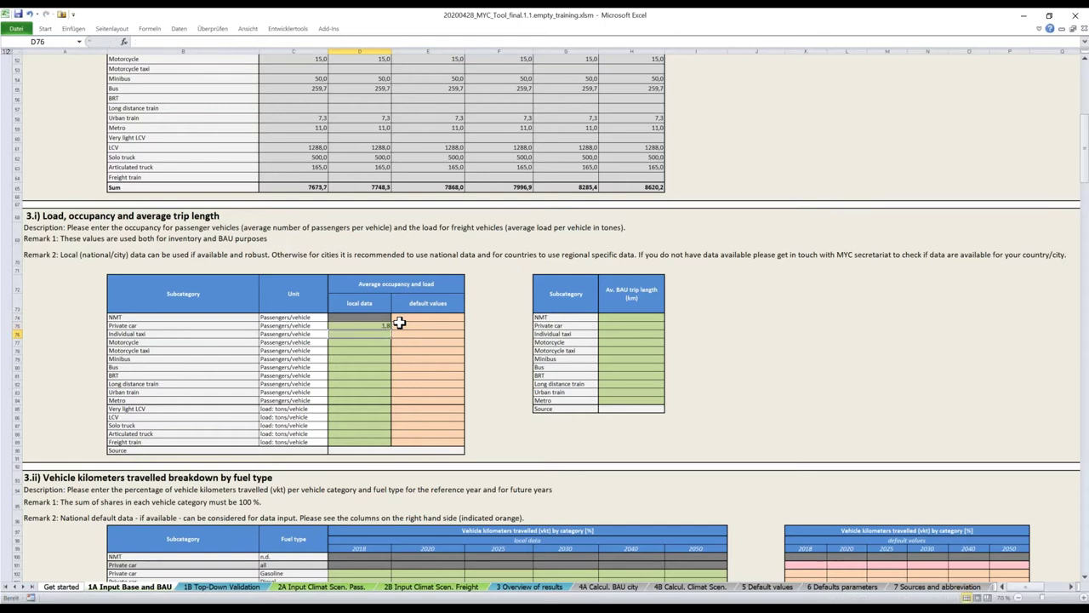
{"action": "type", "text": "1"}
{"action": "key", "text": "Return"}
{"action": "type", "text": "1"}
{"action": "key", "text": "Return"}
Enter local average occupancies of 5 passengers for Minibus and 20 for Bus, leaving Motorcycle taxi empty.
{"action": "left_click", "coordinate": [359, 358]}
{"action": "type", "text": "5"}
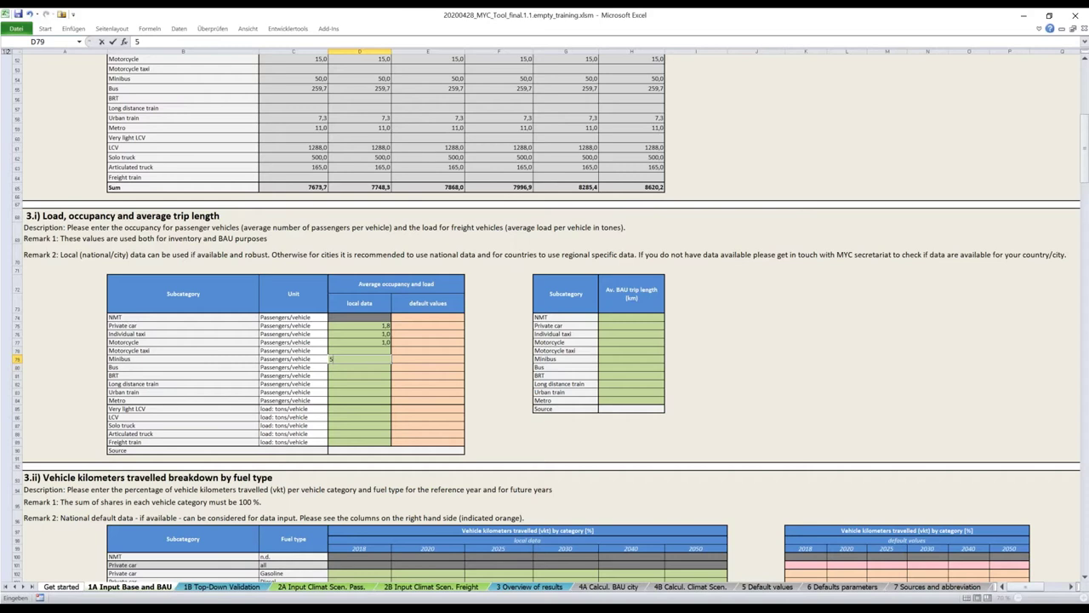
{"action": "key", "text": "Return"}
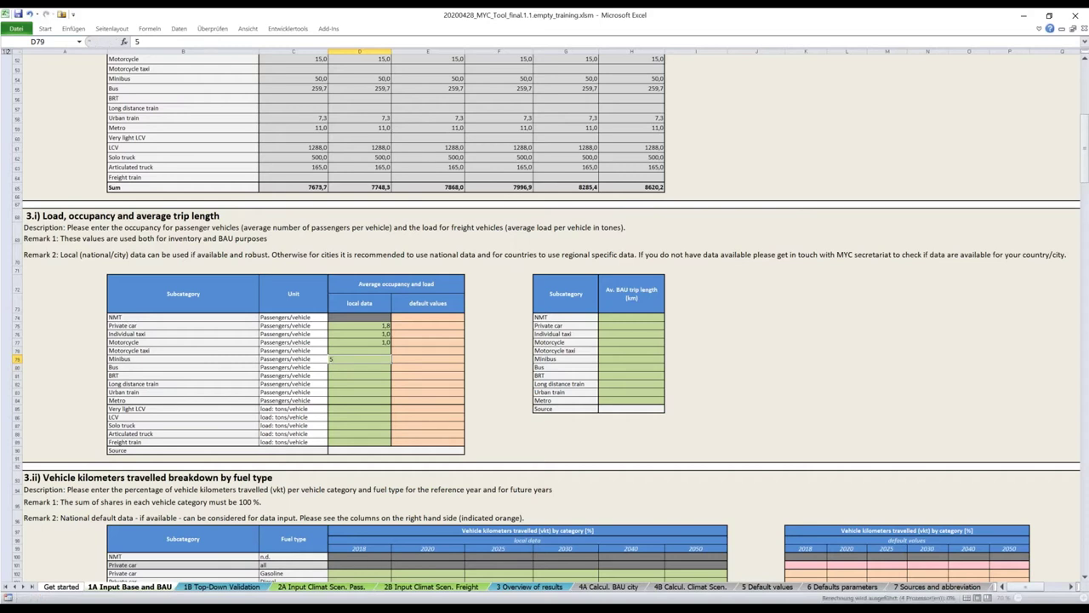
{"action": "type", "text": "20"}
{"action": "key", "text": "Return"}
Enter local average occupancies of 200 passengers for Urban train and 100 for Metro, leaving BRT and Long distance train empty.
{"action": "left_click", "coordinate": [359, 383]}
{"action": "key", "text": "shift+Down"}
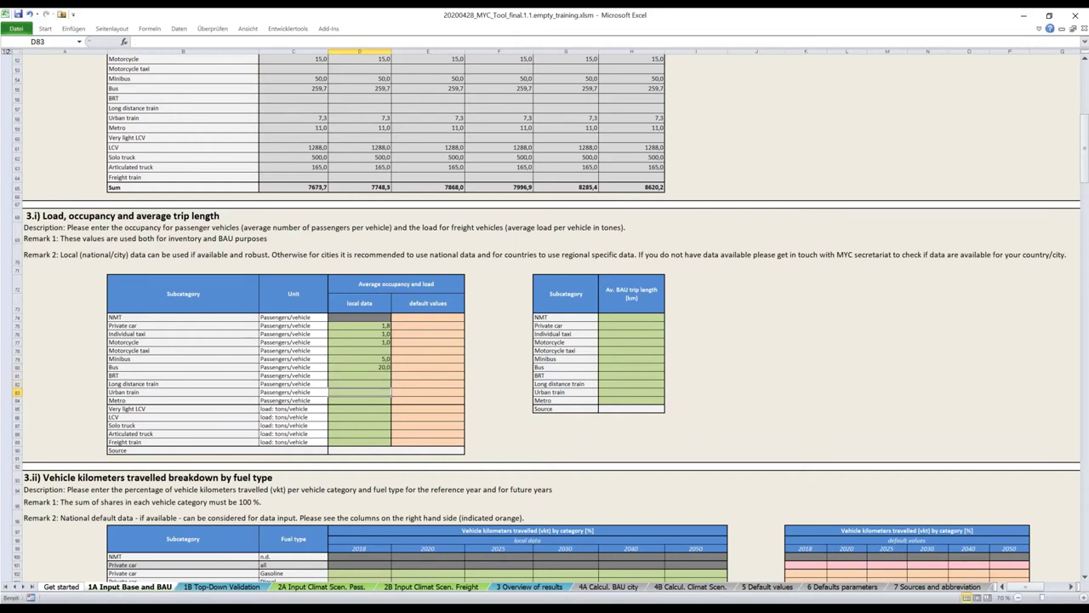
{"action": "type", "text": "200"}
{"action": "key", "text": "Return"}
{"action": "type", "text": "100"}
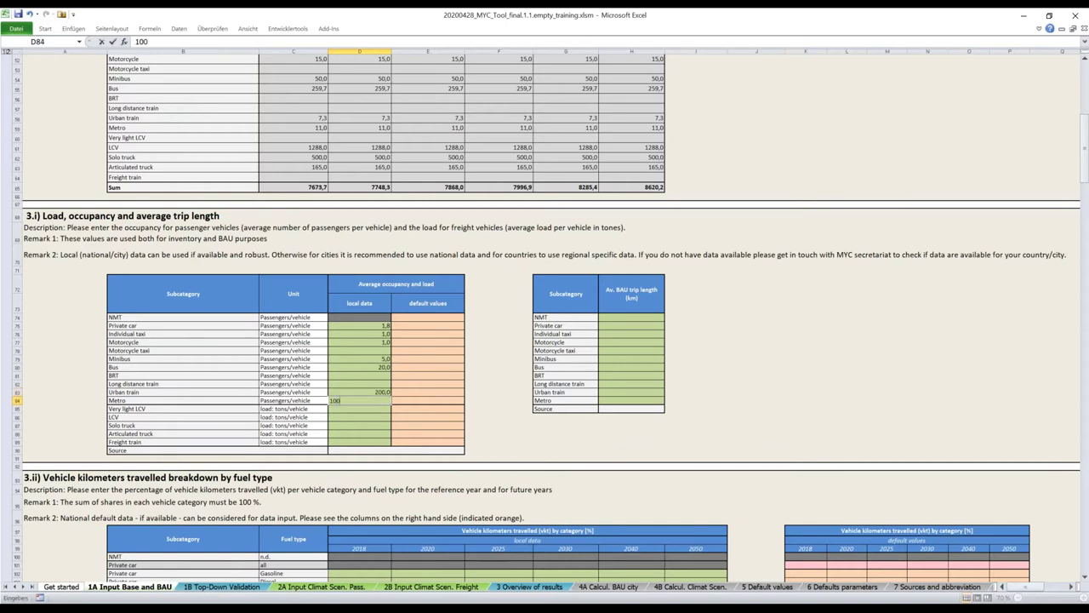
{"action": "key", "text": "Return"}
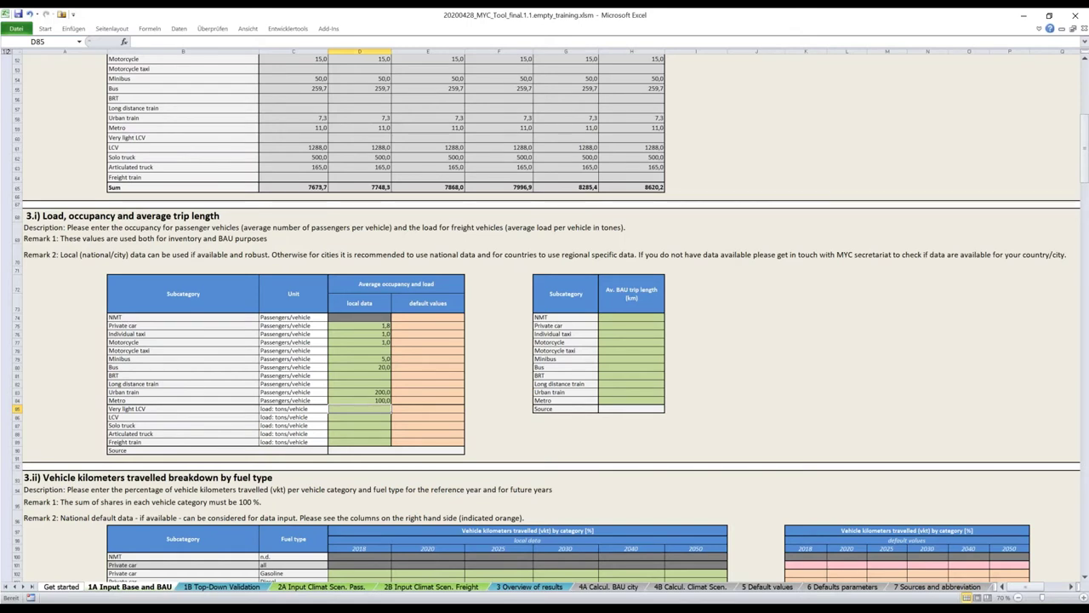
Enter local average loads of 0,2 for Very light LCV, 0,6 for LCV, 2,2 for Solo truck, 7,5 for Articulated truck and 21,2 for Freight train.
{"action": "type", "text": "0.2"}
{"action": "key", "text": "Return"}
{"action": "type", "text": "0,6"}
{"action": "key", "text": "Return"}
{"action": "type", "text": "2,2"}
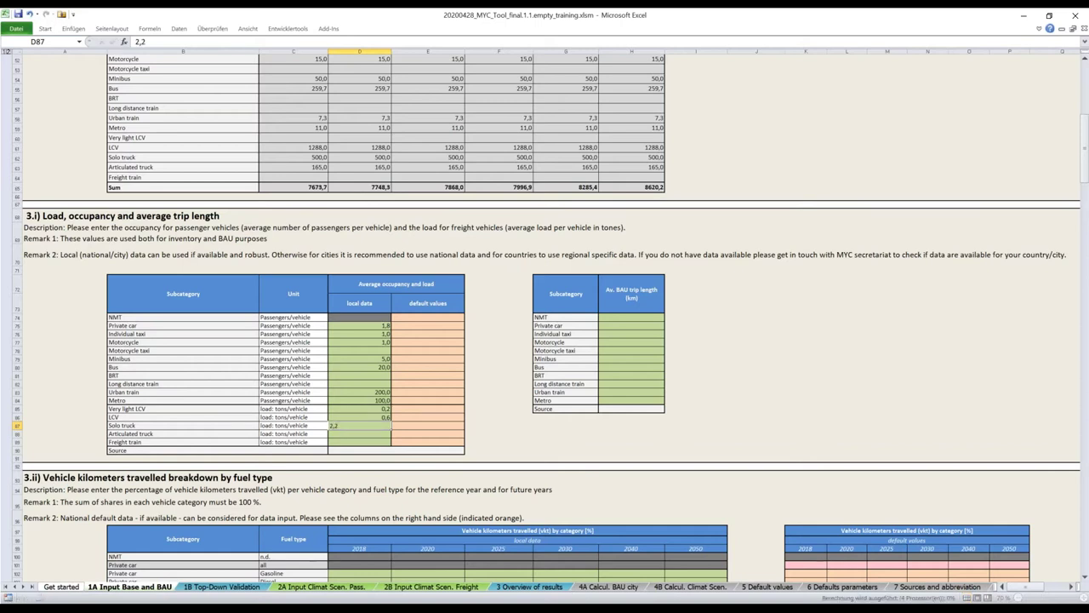
{"action": "key", "text": "Return"}
{"action": "type", "text": "7,5"}
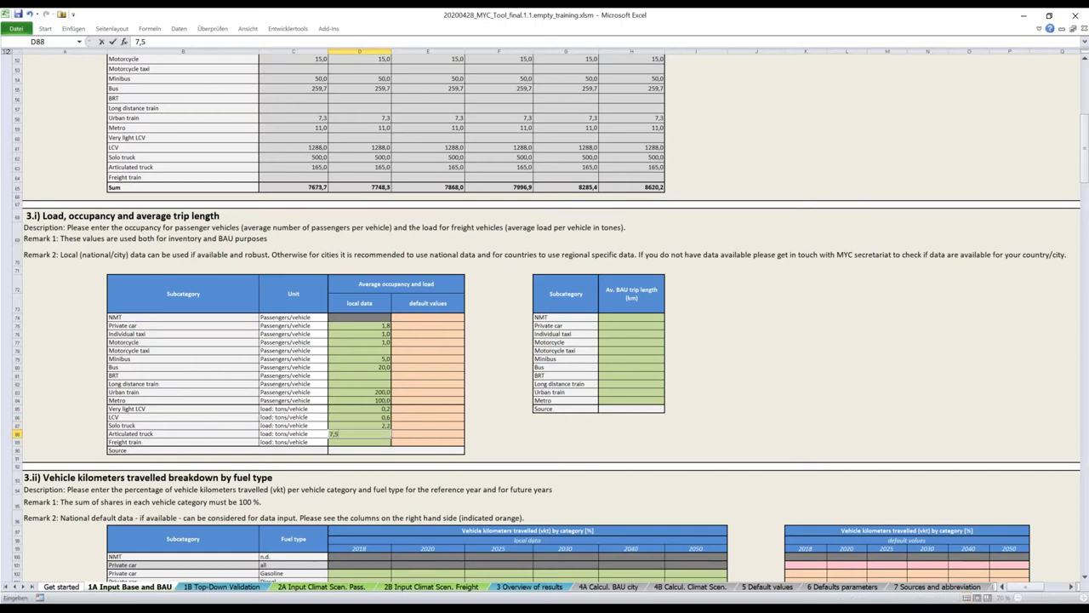
{"action": "key", "text": "Return"}
{"action": "type", "text": "21,2"}
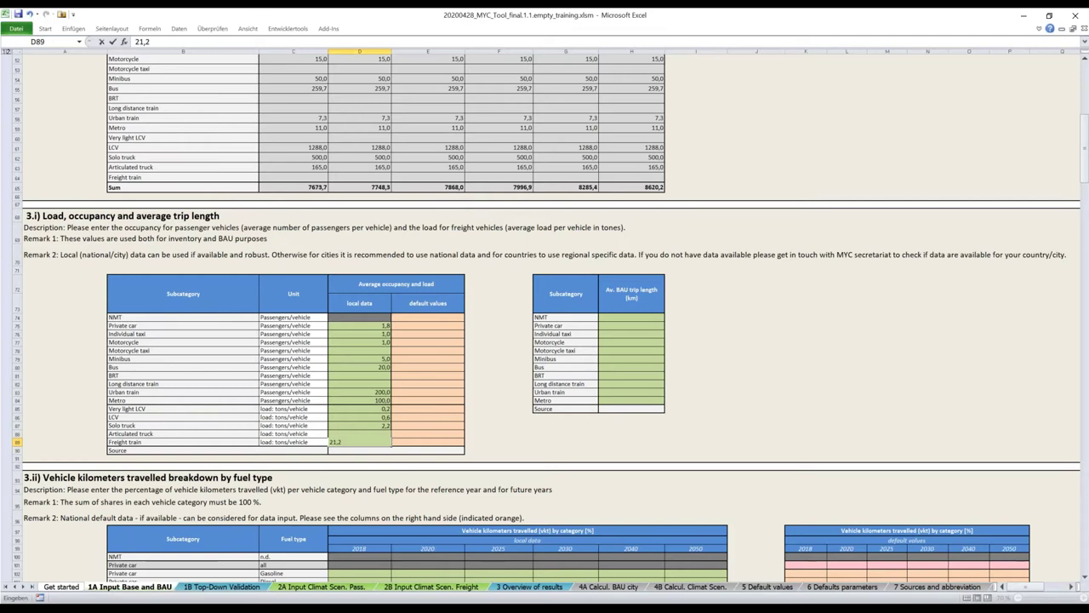
{"action": "key", "text": "Tab"}
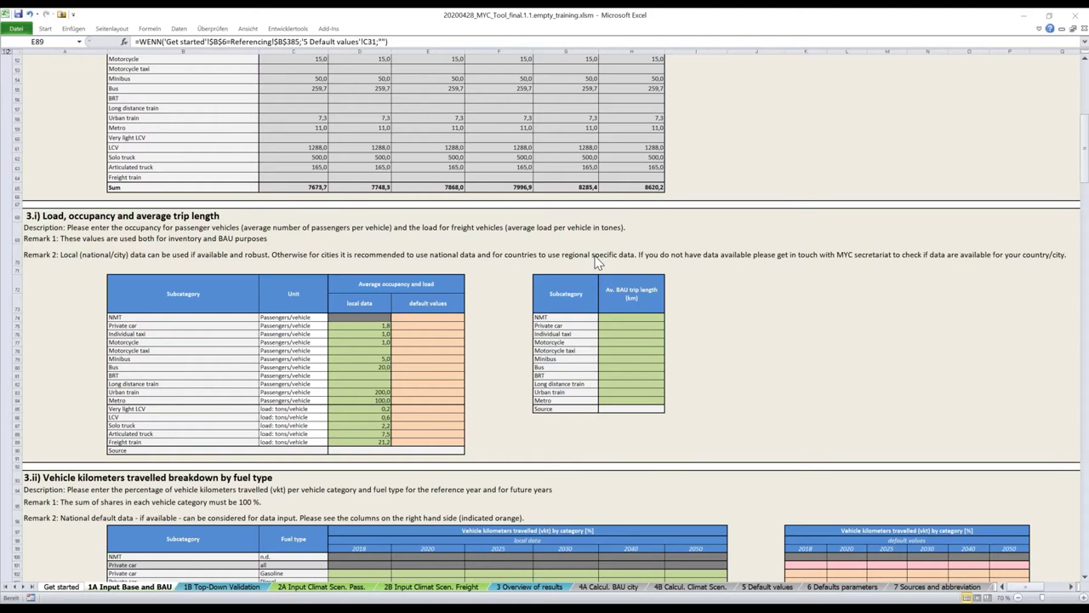
Enter average BAU trip lengths of 0,3 km for NMT, 15 for Private car, 6 for Individual taxi and 10 for Motorcycle.
{"action": "left_click", "coordinate": [634, 316]}
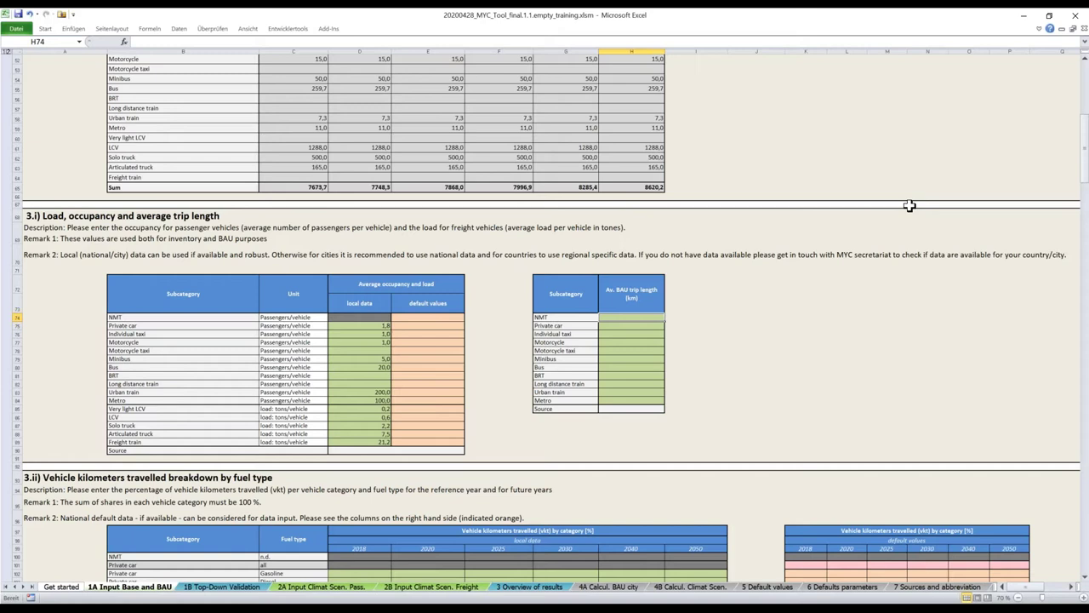
{"action": "type", "text": "0,3"}
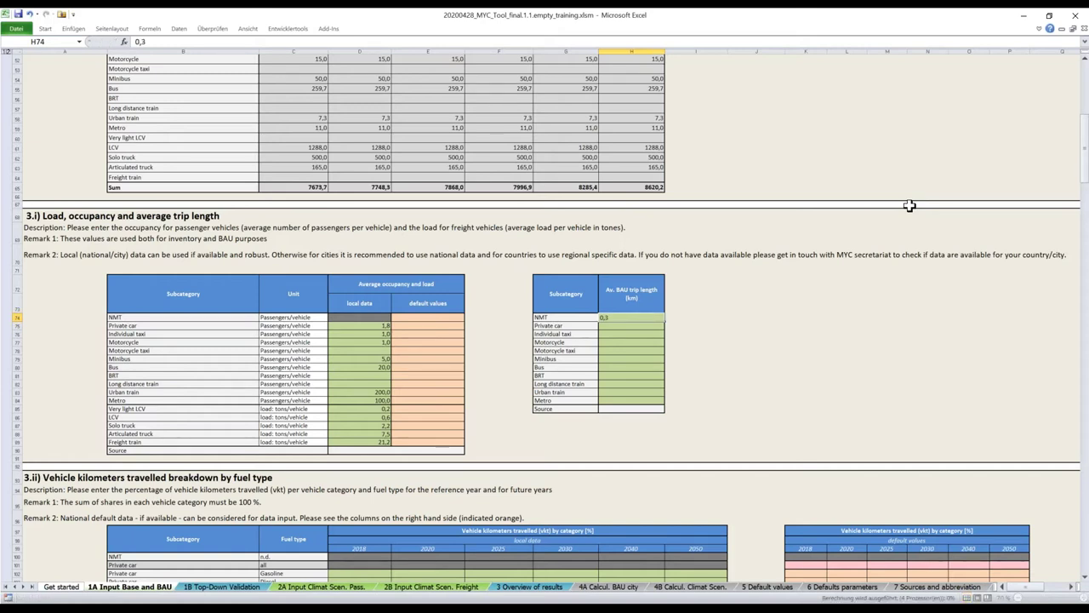
{"action": "key", "text": "Return"}
{"action": "type", "text": "15"}
{"action": "key", "text": "Return"}
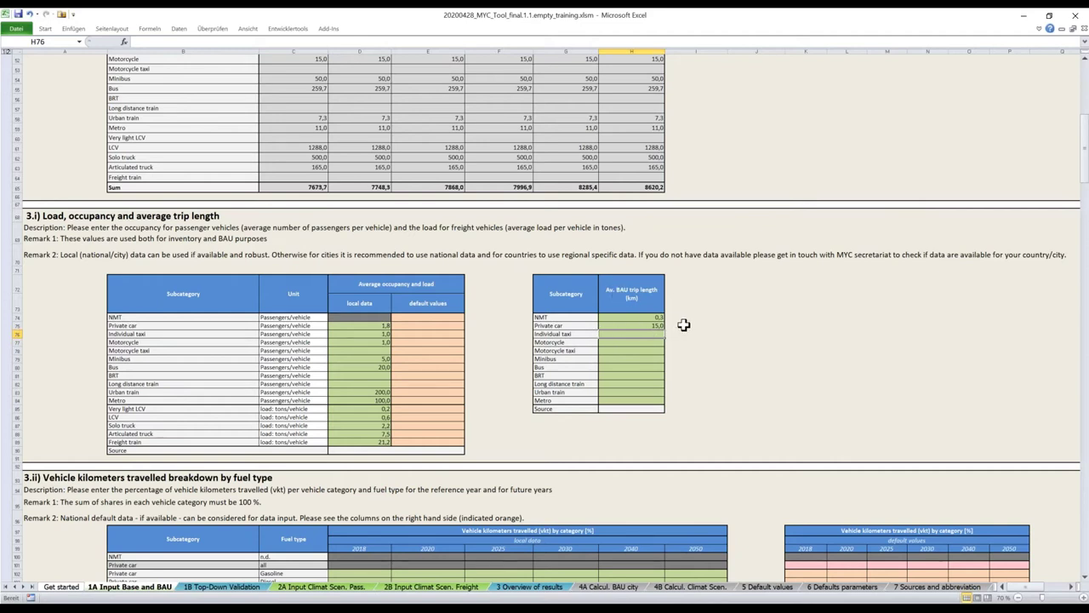
{"action": "type", "text": "6"}
{"action": "key", "text": "Return"}
{"action": "type", "text": "10"}
{"action": "key", "text": "Return"}
Enter average BAU trip lengths of 15 km for Minibus and 20 km for Bus, leaving Motorcycle taxi, BRT and Long distance train empty.
{"action": "key", "text": "Return"}
{"action": "type", "text": "15"}
{"action": "key", "text": "Return"}
{"action": "type", "text": "20"}
{"action": "key", "text": "Return"}
{"action": "key", "text": "Return"}
{"action": "key", "text": "Return"}
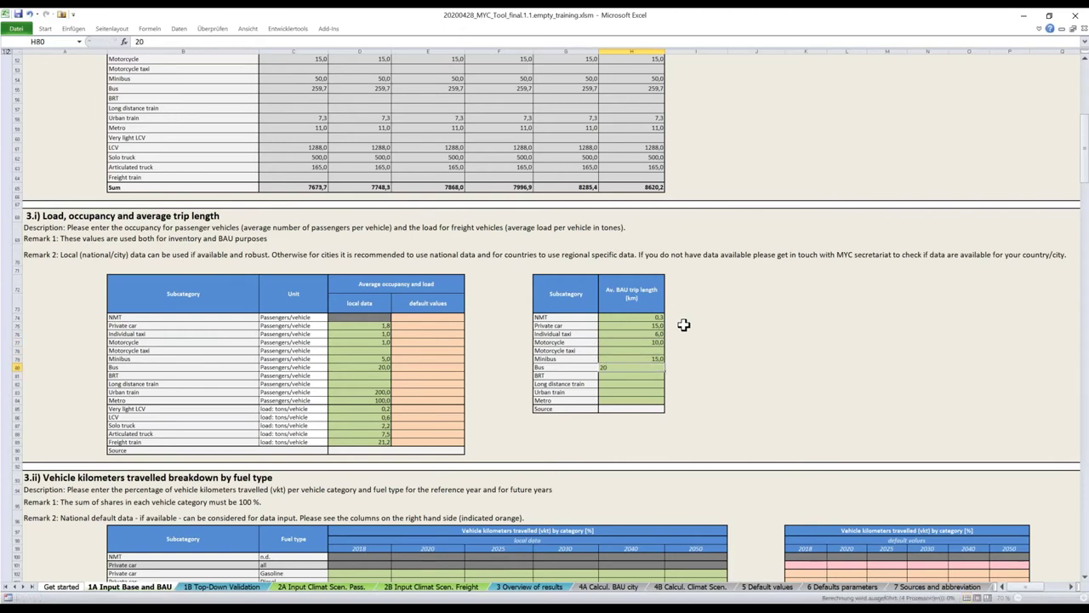
Enter average BAU trip lengths of 25 km for Urban train and 20 km for Metro.
{"action": "type", "text": "25"}
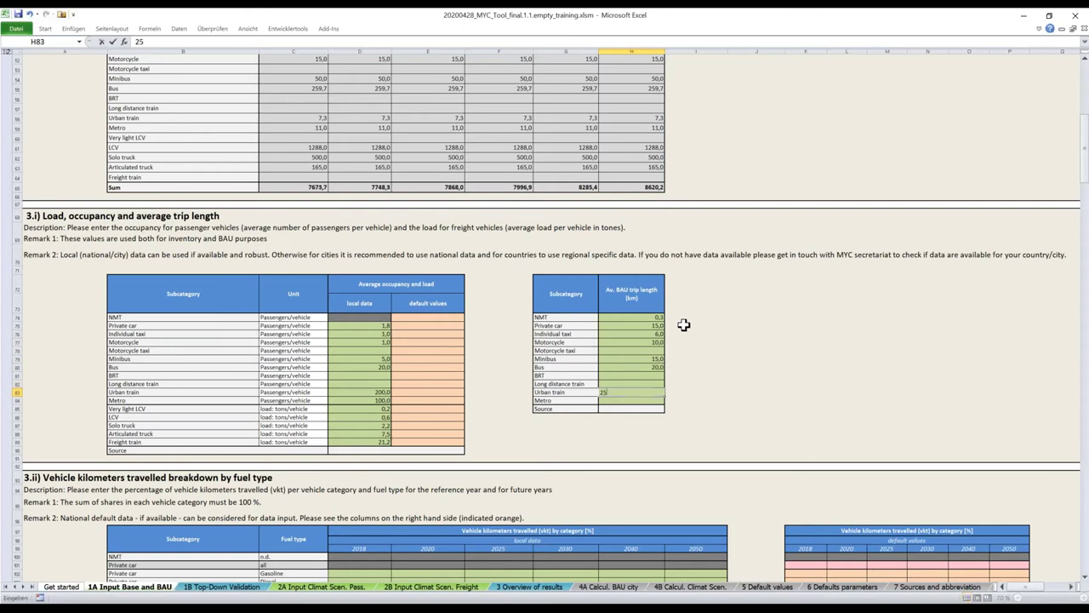
{"action": "key", "text": "Return"}
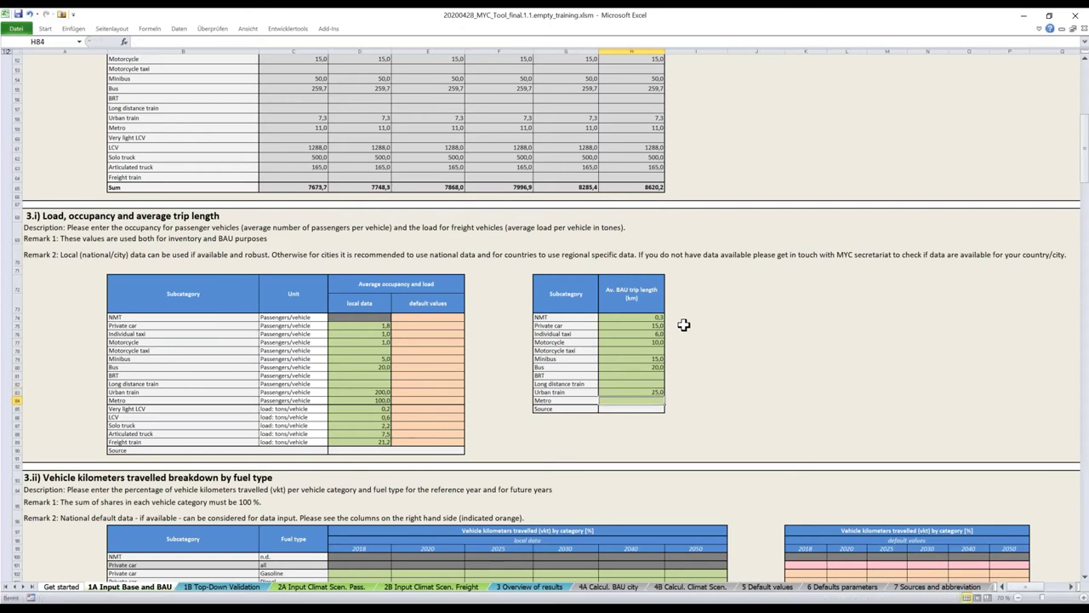
{"action": "type", "text": "20"}
{"action": "left_click", "coordinate": [684, 317]}
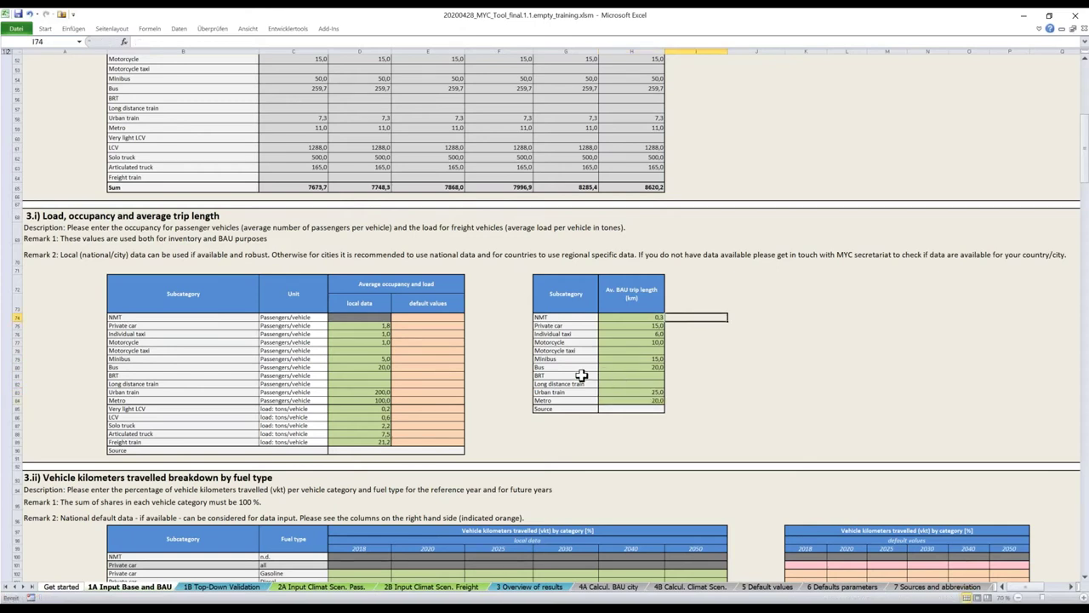
{"action": "left_click", "coordinate": [632, 375]}
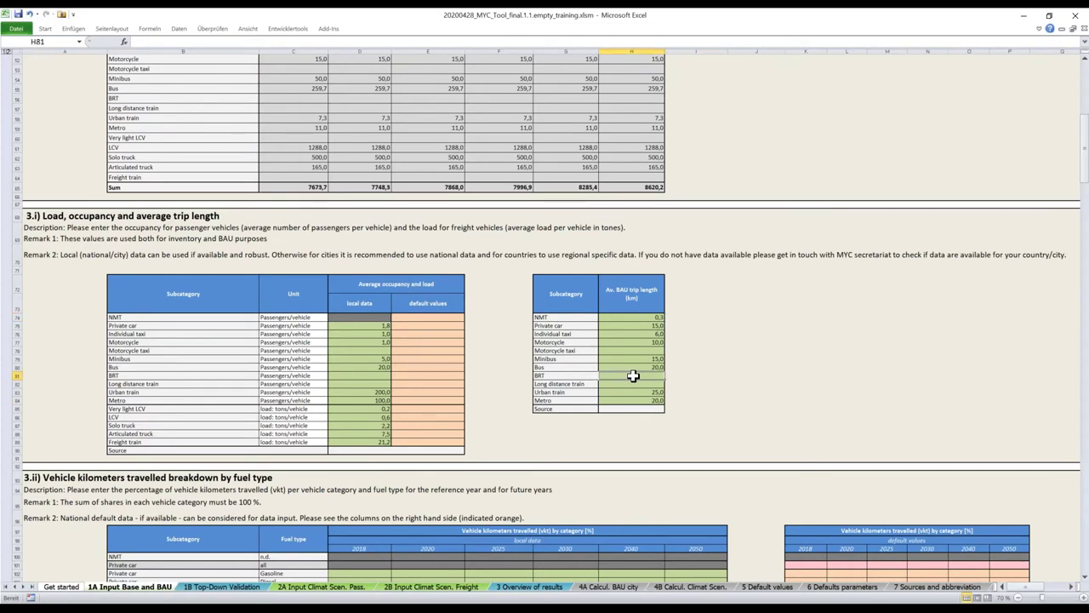
{"action": "left_click", "coordinate": [486, 418]}
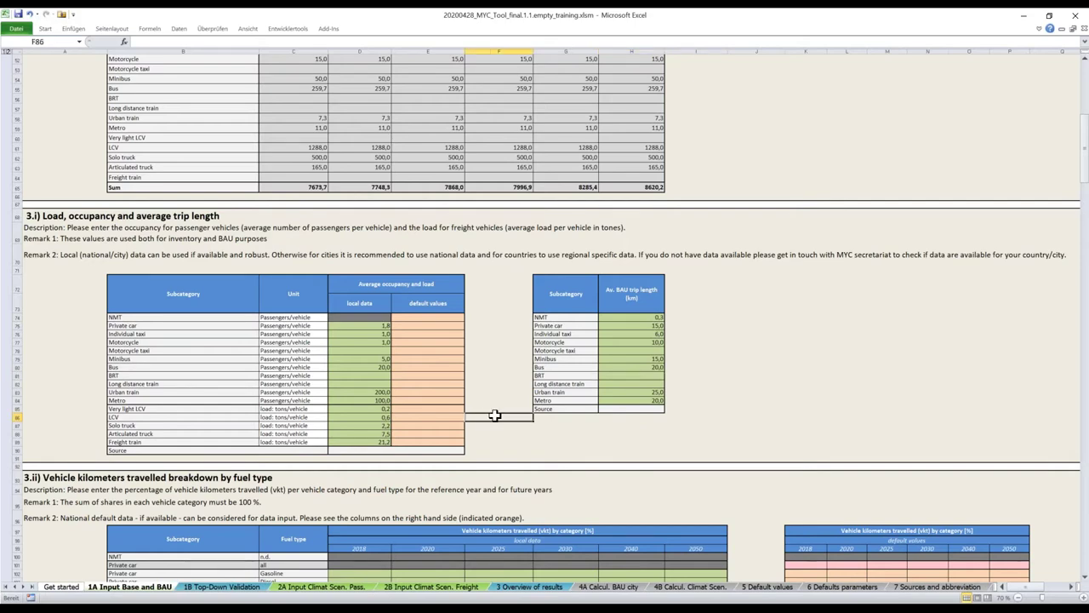
In section 3.ii, enter 2018 local vkt shares for Private car of 49% Gasoline and 50% Diesel.
{"action": "scroll", "coordinate": [495, 415], "scroll_direction": "down", "scroll_amount": 3}
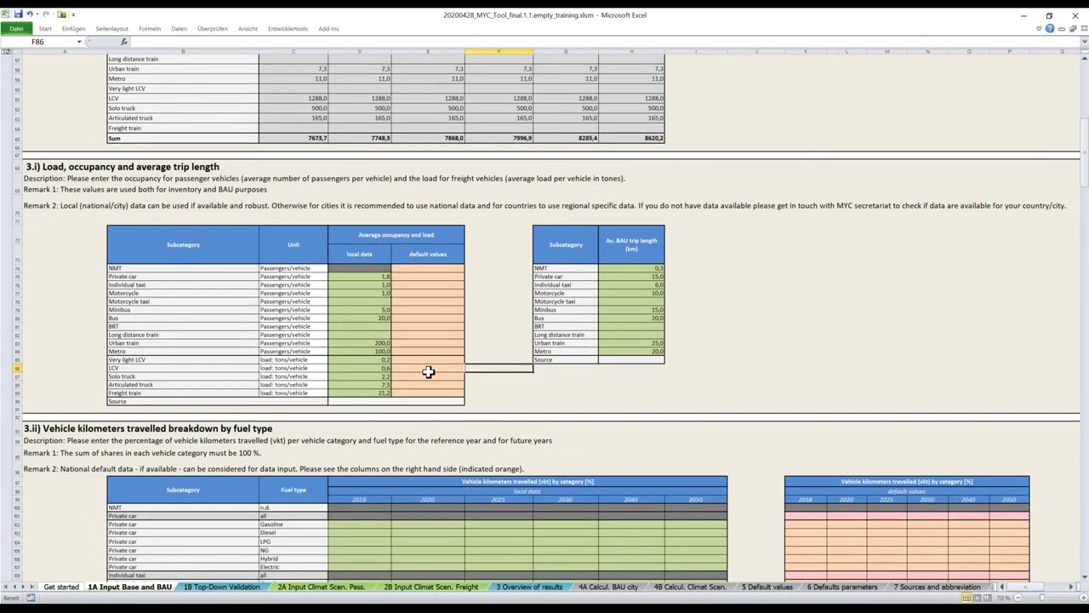
{"action": "scroll", "coordinate": [428, 371], "scroll_direction": "down", "scroll_amount": 8}
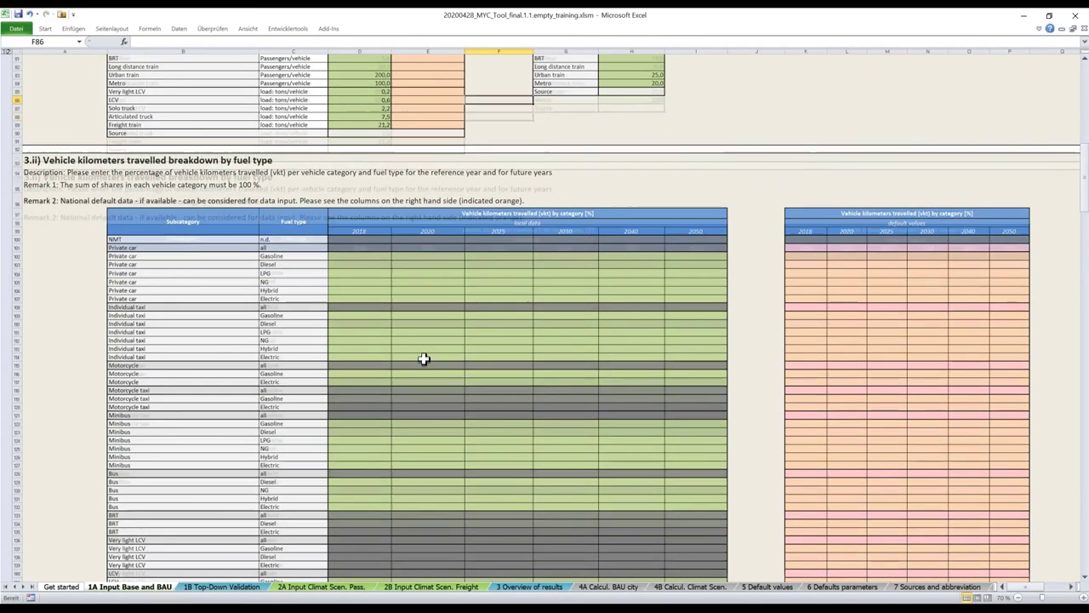
{"action": "scroll", "coordinate": [423, 358], "scroll_direction": "down", "scroll_amount": 3}
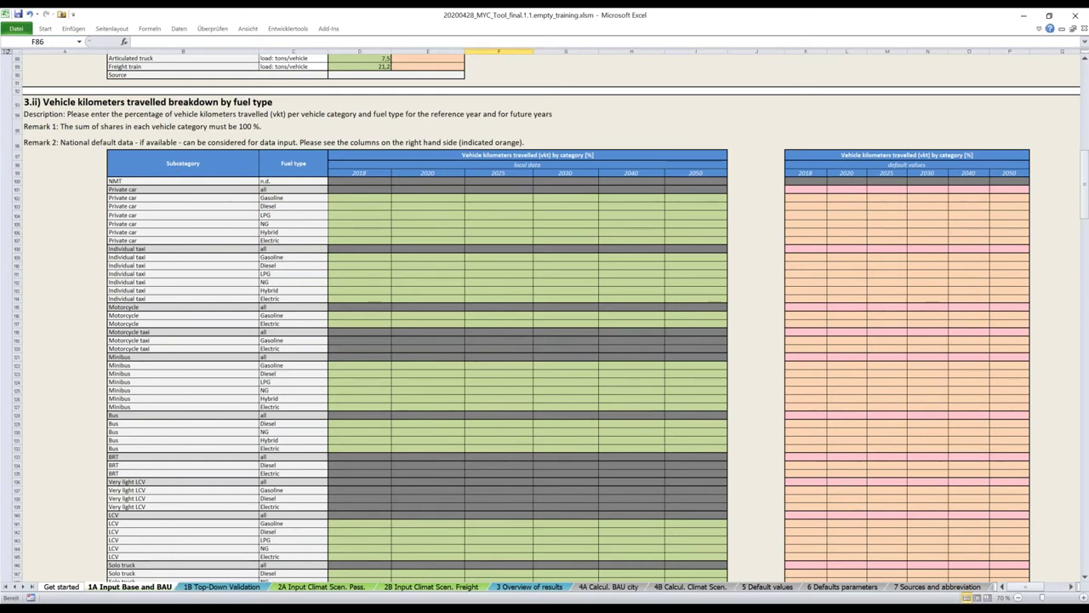
{"action": "left_click", "coordinate": [353, 197]}
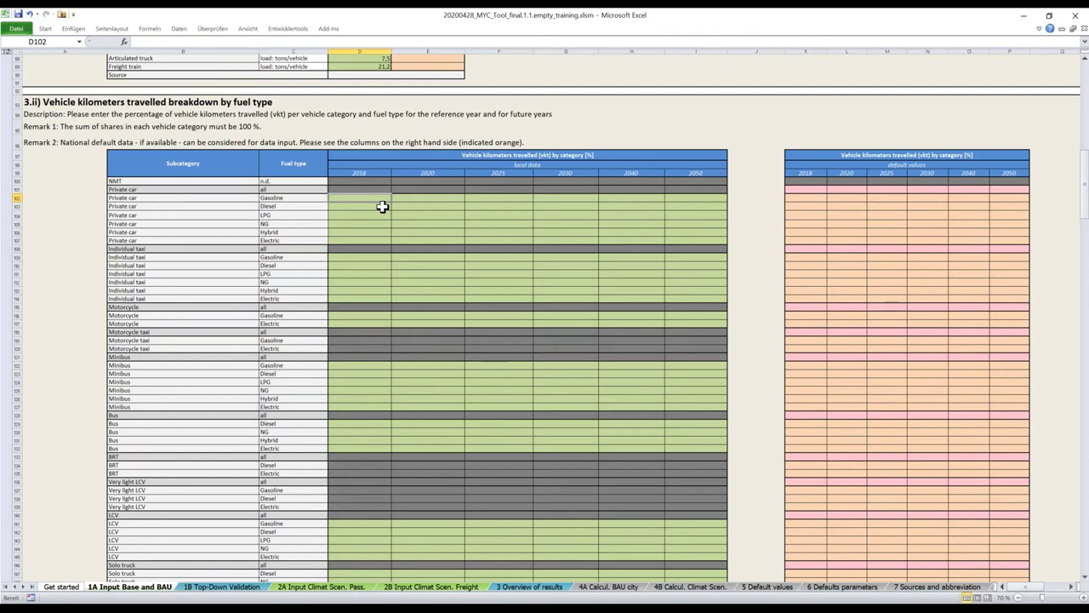
{"action": "type", "text": "4%"}
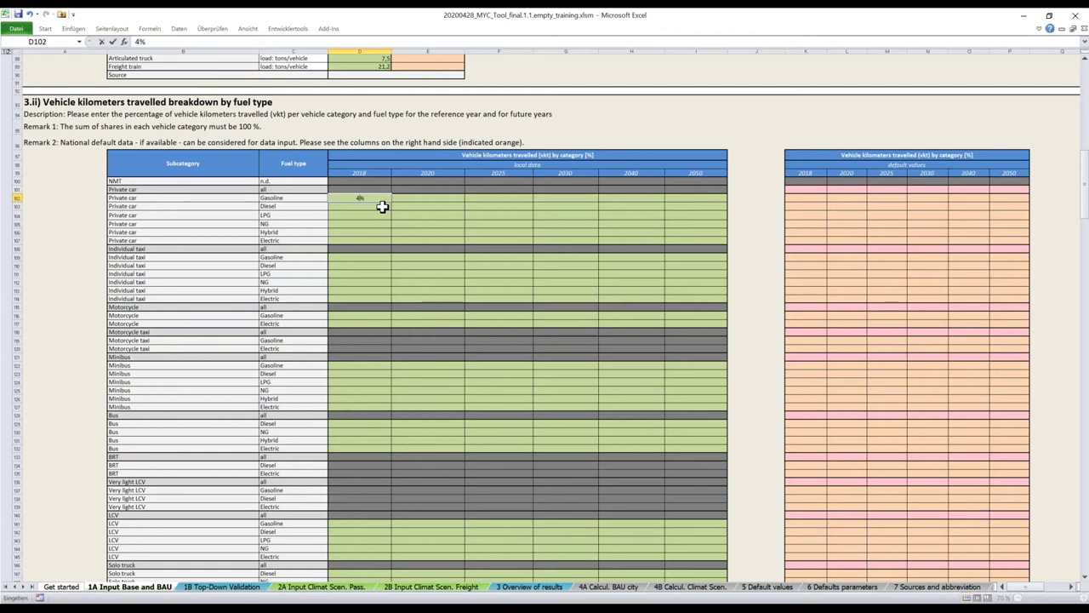
{"action": "type", "text": "9"}
{"action": "key", "text": "Return"}
{"action": "type", "text": "50%"}
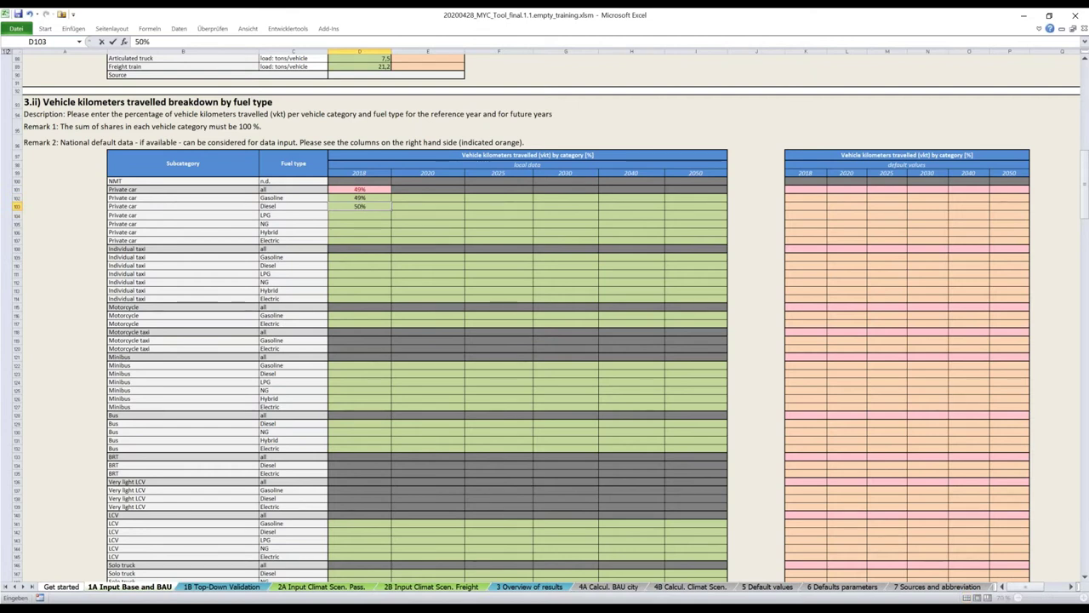
{"action": "key", "text": "Return"}
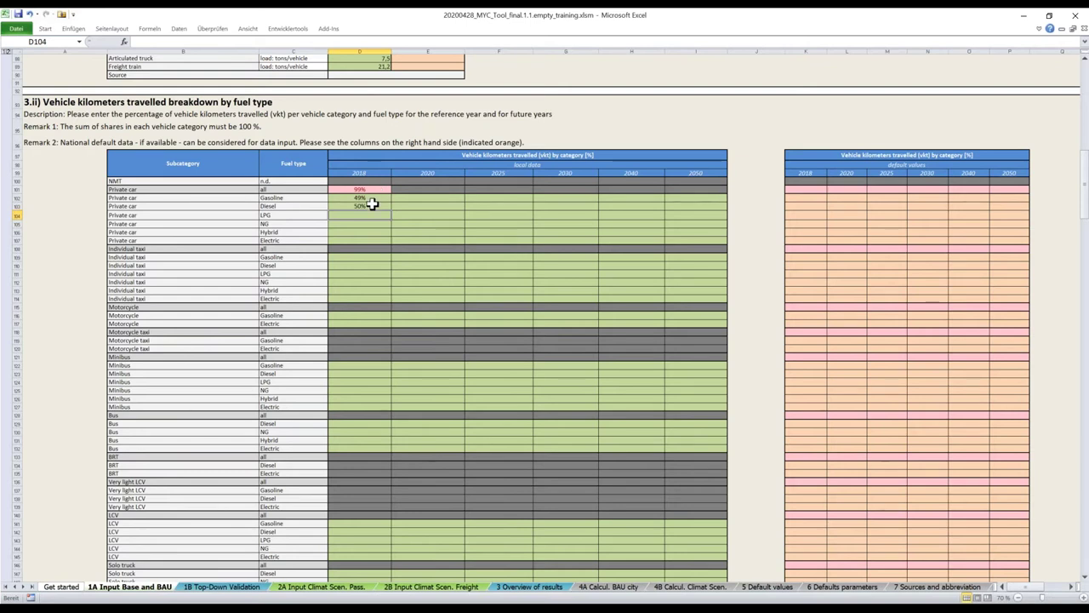
Correct the 2018 Gasoline share of Private car to 50%.
{"action": "left_click", "coordinate": [374, 196]}
{"action": "type", "text": "50"}
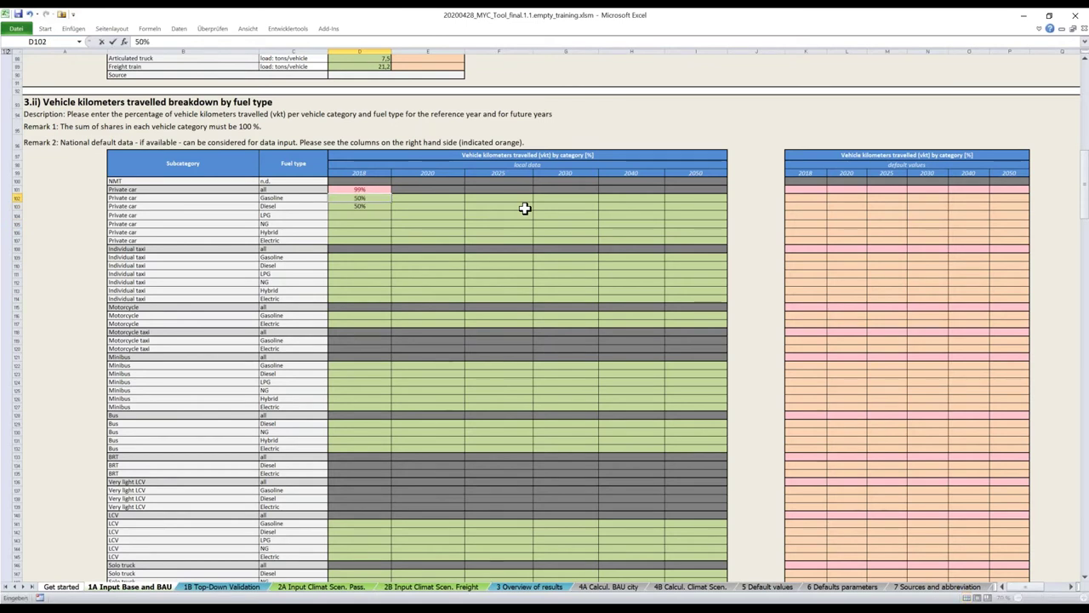
{"action": "key", "text": "ctrl+Return"}
{"action": "key", "text": "Down"}
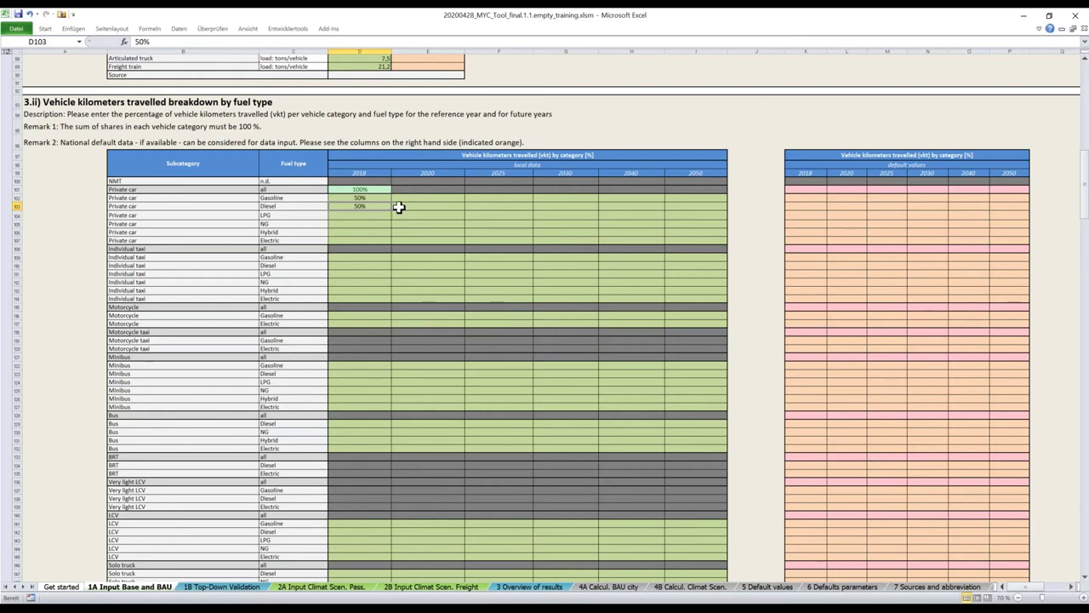
Enter 2020 vkt shares for Private car of 49% Gasoline, 50% Diesel and 1% Electric.
{"action": "left_click", "coordinate": [417, 202]}
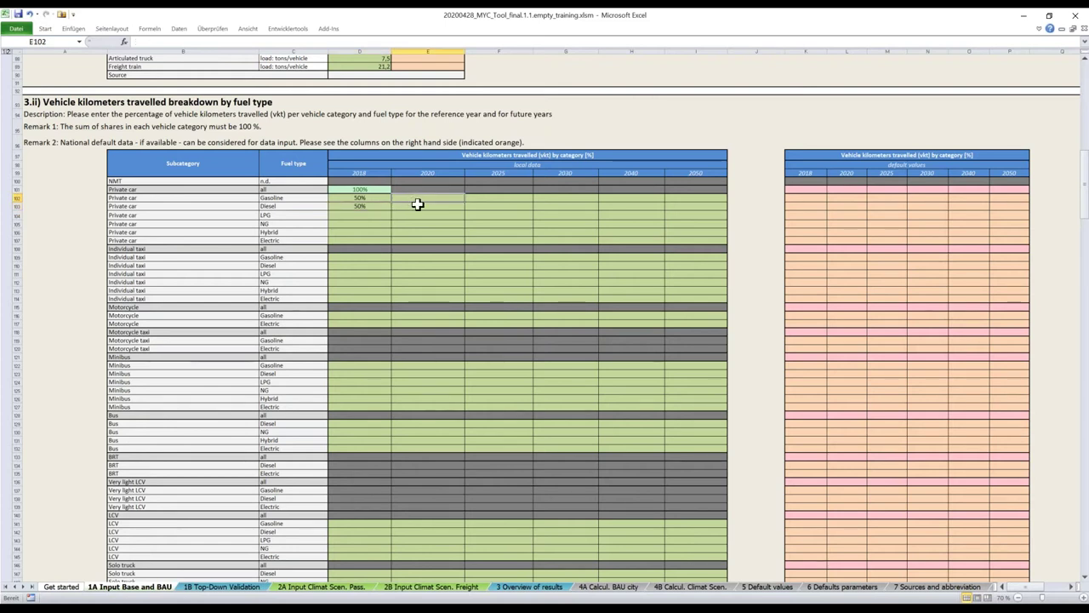
{"action": "type", "text": "49"}
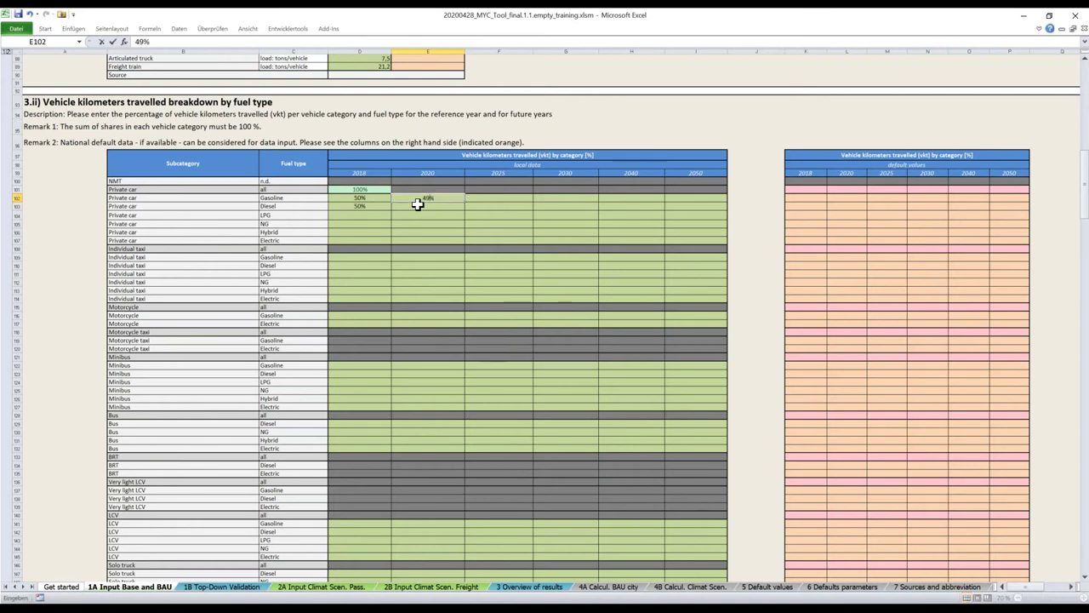
{"action": "key", "text": "Return"}
{"action": "type", "text": "50"}
{"action": "left_click", "coordinate": [445, 241]}
{"action": "type", "text": "1"}
{"action": "key", "text": "Tab"}
Enter 2025 vkt shares for Private car of 48% Gasoline and 49% Diesel.
{"action": "key", "text": "Up"}
{"action": "key", "text": "Up"}
{"action": "key", "text": "Up"}
{"action": "key", "text": "Up"}
{"action": "key", "text": "Up"}
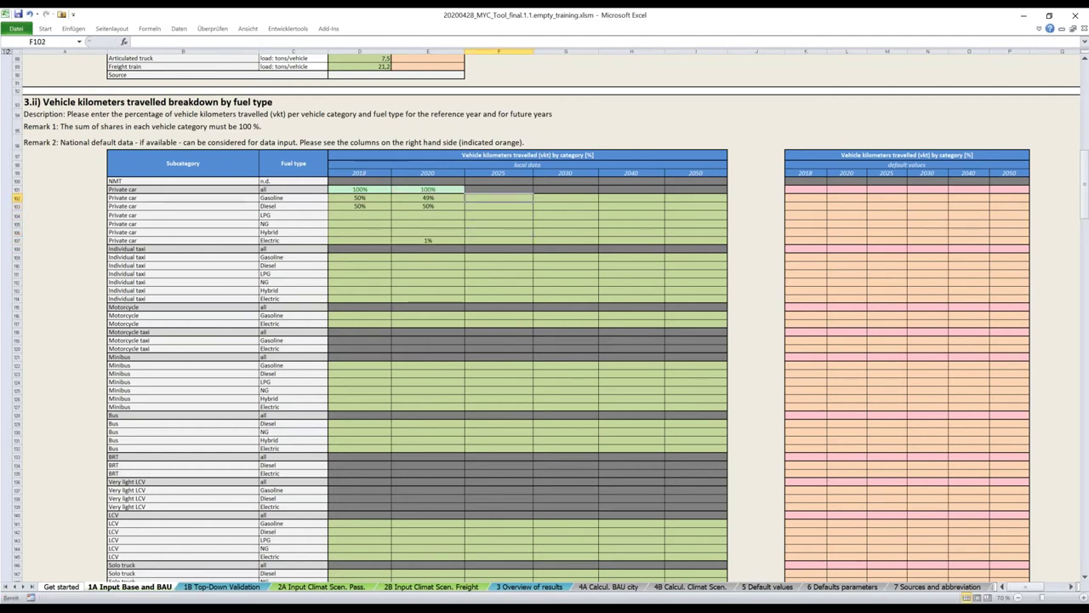
{"action": "type", "text": "48"}
{"action": "key", "text": "ctrl+Return"}
{"action": "key", "text": "Down"}
{"action": "type", "text": "49"}
{"action": "key", "text": "ctrl+Return"}
Enter Electric vkt shares for Private car of 3% for 2025, 5% for 2030, 7% for 2040 and 10% for 2050.
{"action": "key", "text": "Down"}
{"action": "key", "text": "Down"}
{"action": "key", "text": "Down"}
{"action": "key", "text": "Down"}
{"action": "type", "text": "3"}
{"action": "key", "text": "ctrl+Return"}
{"action": "key", "text": "Right"}
{"action": "type", "text": "5"}
{"action": "key", "text": "Right"}
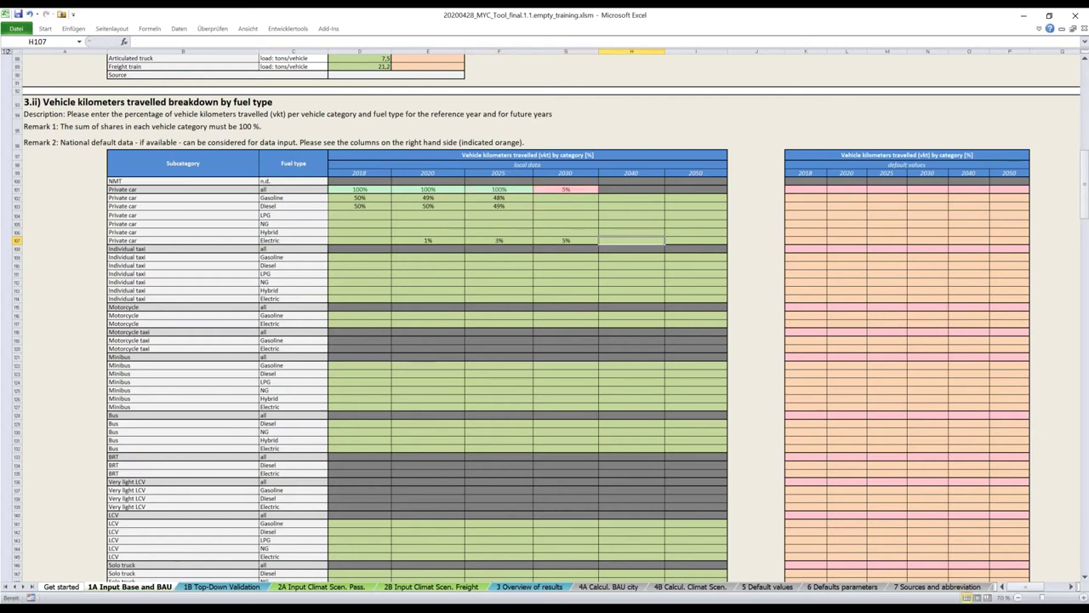
{"action": "type", "text": "7"}
{"action": "key", "text": "Right"}
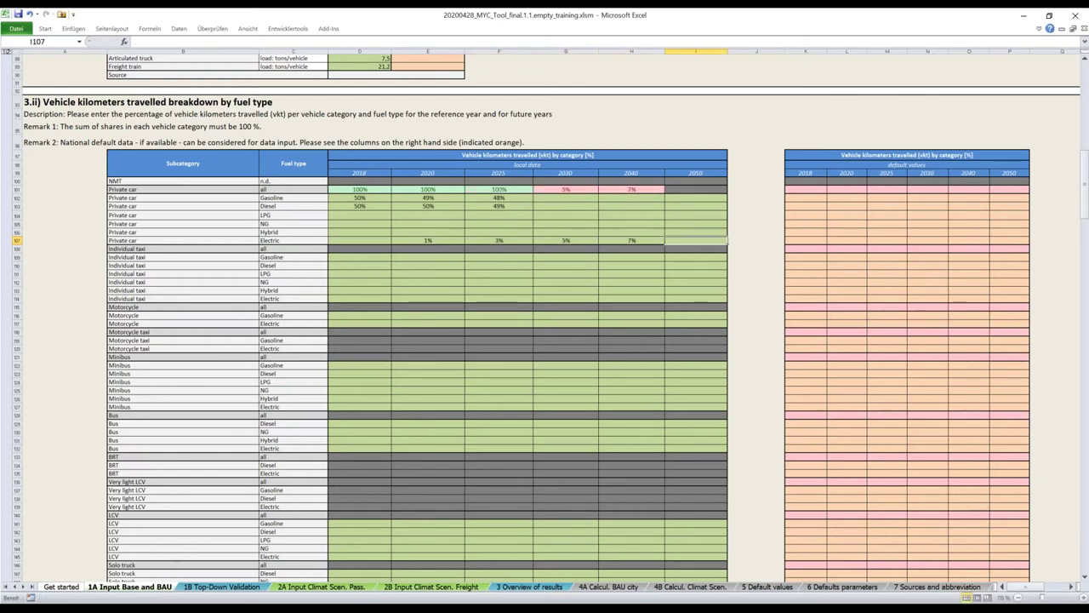
{"action": "type", "text": "10"}
{"action": "key", "text": "ctrl+Return"}
Enter 2030 vkt shares for Private car of 47% Gasoline and 48% Diesel.
{"action": "left_click", "coordinate": [561, 198]}
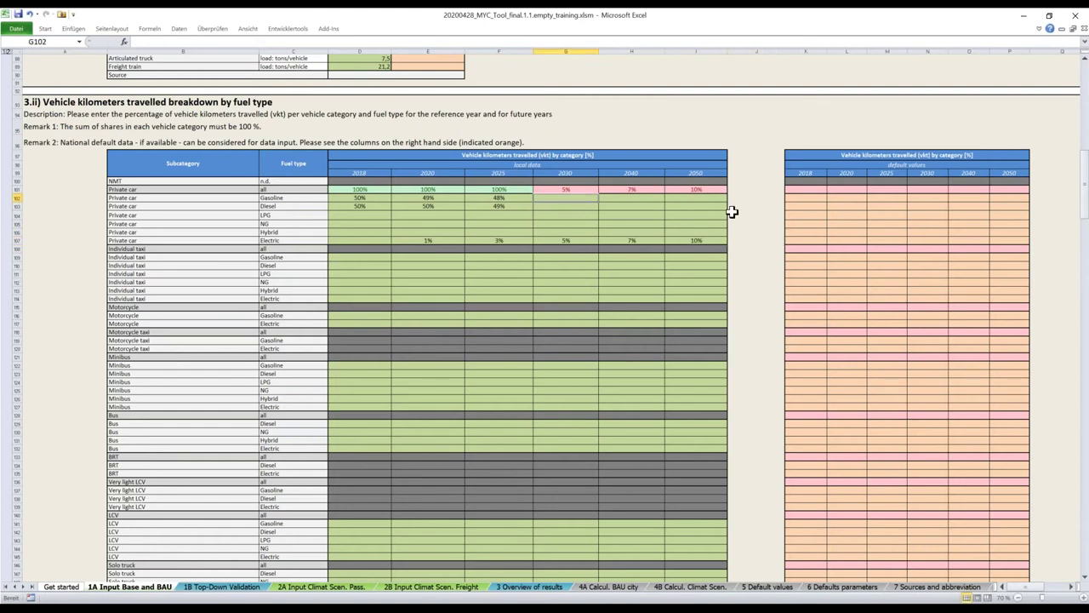
{"action": "type", "text": "47"}
{"action": "key", "text": "Return"}
{"action": "type", "text": "48"}
{"action": "key", "text": "Up"}
Enter 2040 vkt shares for Private car of 46% Gasoline and 47% Diesel.
{"action": "key", "text": "Right"}
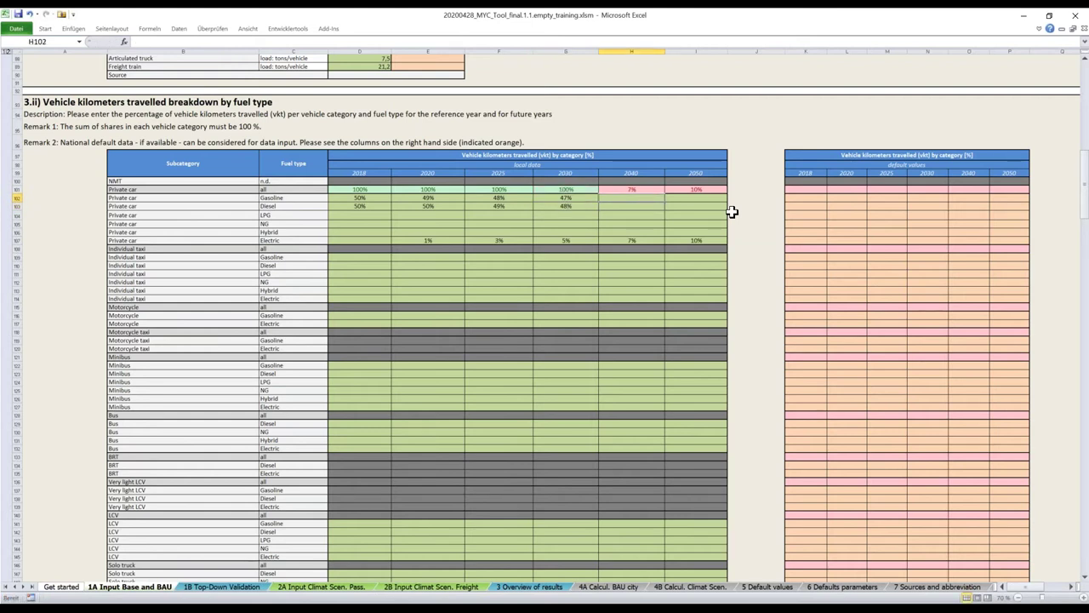
{"action": "type", "text": "46"}
{"action": "key", "text": "Return"}
{"action": "type", "text": "47"}
{"action": "key", "text": "Up"}
Enter 2050 vkt shares for Private car of 45% Gasoline and 45% Diesel, and check the yearly totals row.
{"action": "key", "text": "Right"}
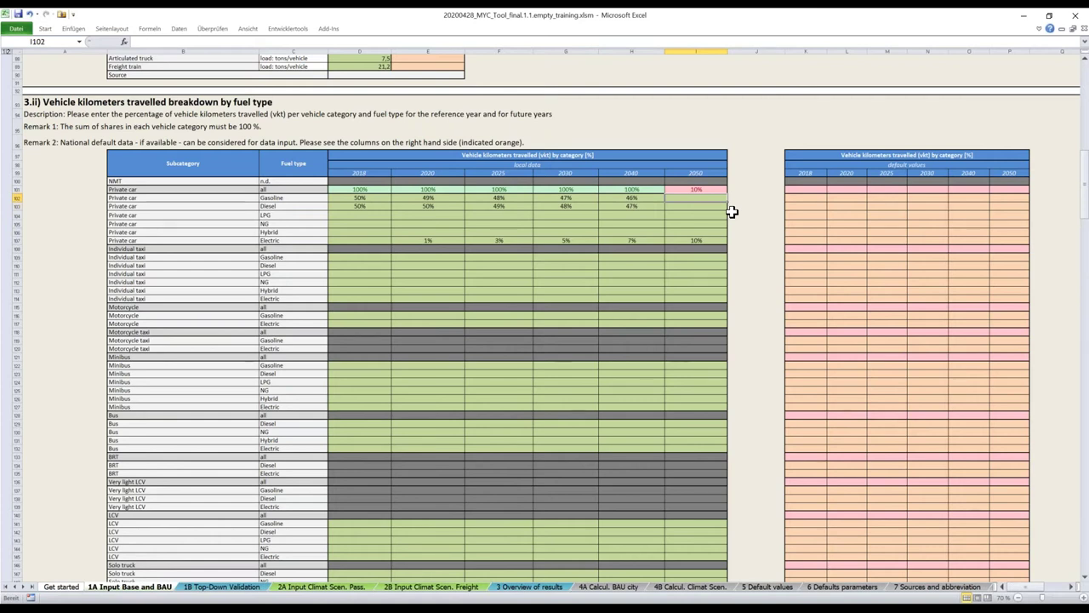
{"action": "type", "text": "45"}
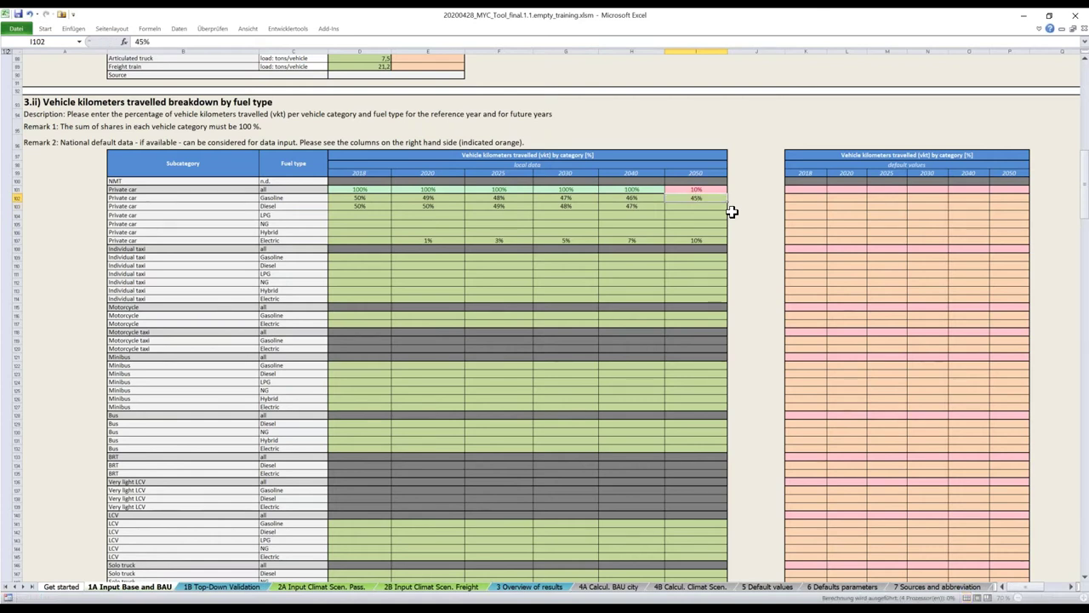
{"action": "key", "text": "Return"}
{"action": "type", "text": "45"}
{"action": "left_click_drag", "start_coordinate": [692, 187], "coordinate": [359, 188]}
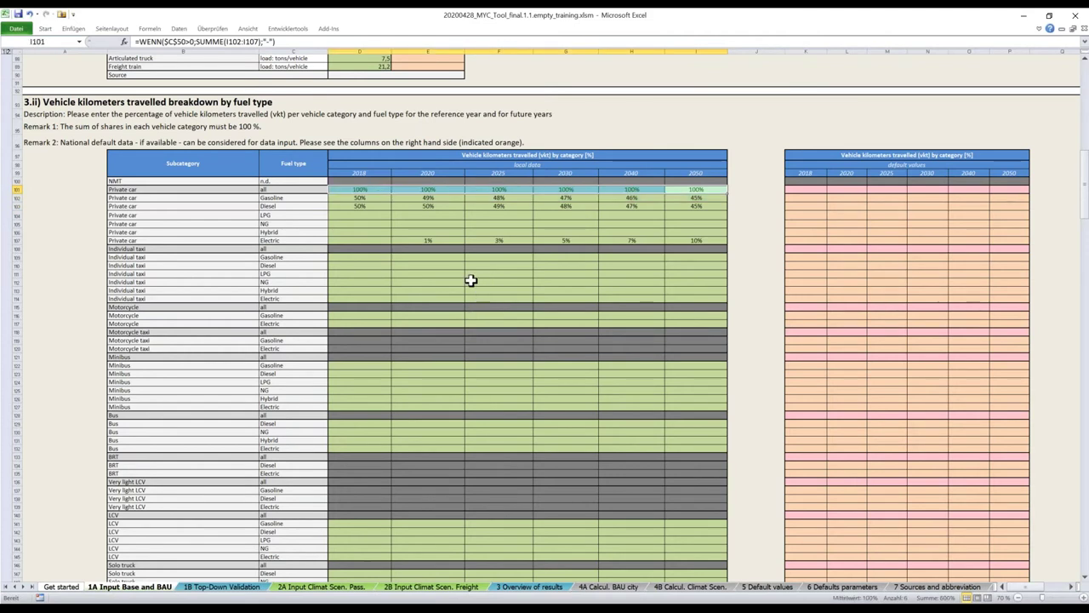
{"action": "left_click", "coordinate": [470, 281]}
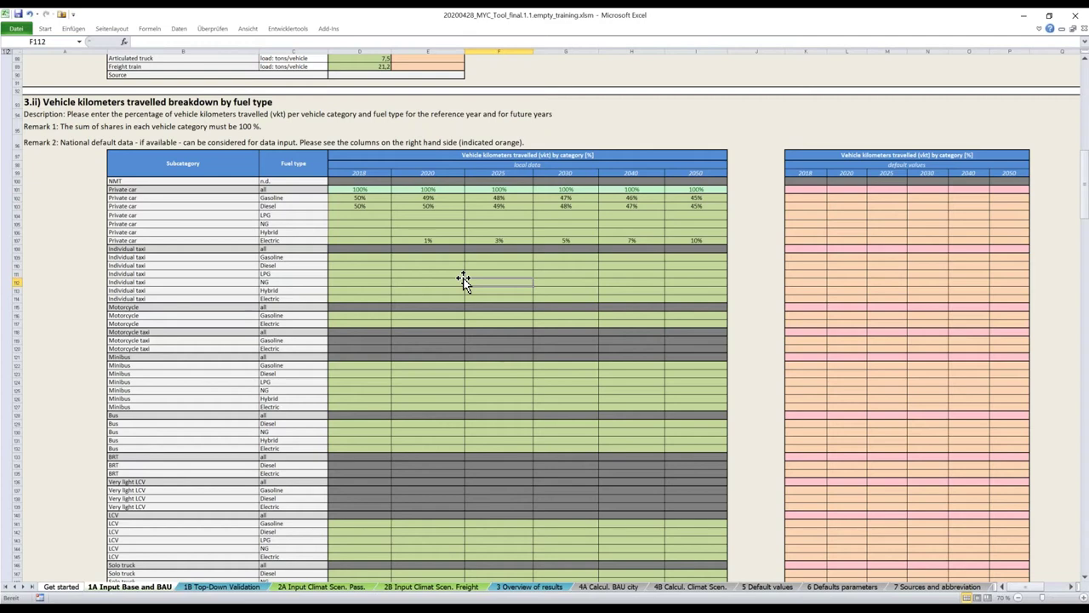
Enter vkt shares for Individual taxi of 20% Gasoline and 80% Diesel for 2018, and 19% Gasoline and 80% Diesel for 2020.
{"action": "scroll", "coordinate": [464, 282], "scroll_direction": "down", "scroll_amount": 2}
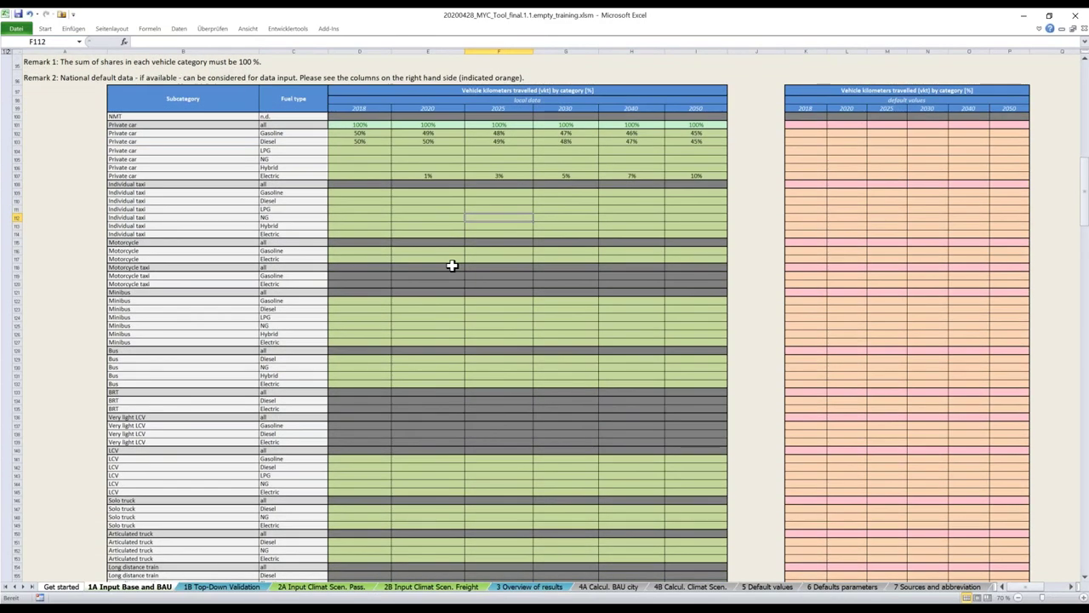
{"action": "left_click", "coordinate": [377, 192]}
{"action": "type", "text": "20"}
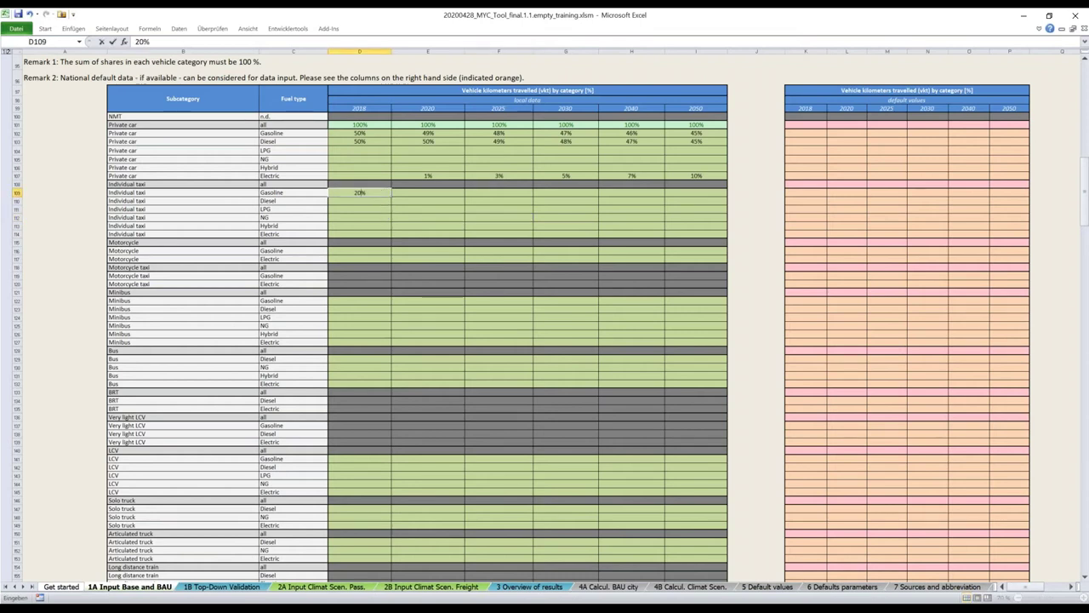
{"action": "key", "text": "Return"}
{"action": "type", "text": "80"}
{"action": "left_click", "coordinate": [428, 192]}
{"action": "type", "text": "19"}
{"action": "key", "text": "Return"}
{"action": "type", "text": "80"}
Enter 2025 vkt shares for Individual taxi of 19% Gasoline and 79% Diesel.
{"action": "left_click", "coordinate": [498, 192]}
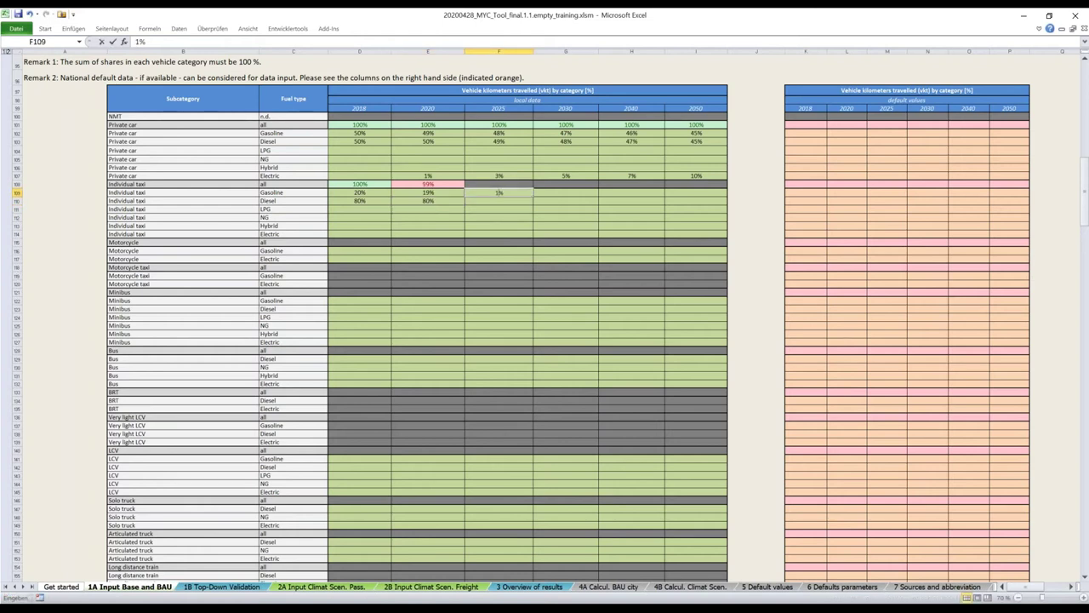
{"action": "type", "text": "19"}
{"action": "key", "text": "Return"}
{"action": "type", "text": "798"}
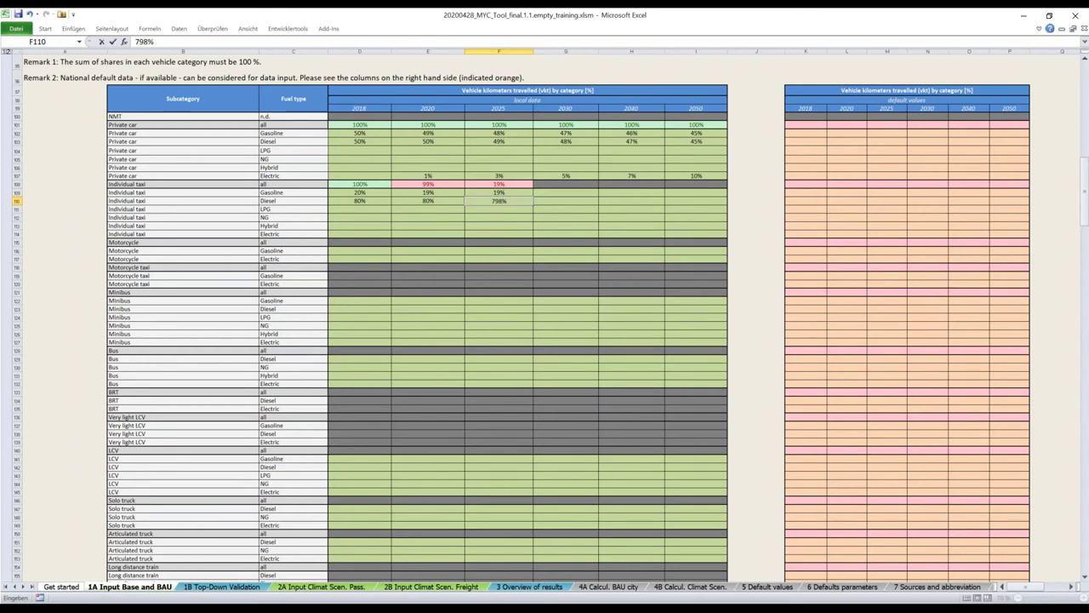
{"action": "key", "text": "BackSpace"}
Enter 2030 vkt shares for Individual taxi of 18% Gasoline and 77% Diesel.
{"action": "left_click", "coordinate": [565, 192]}
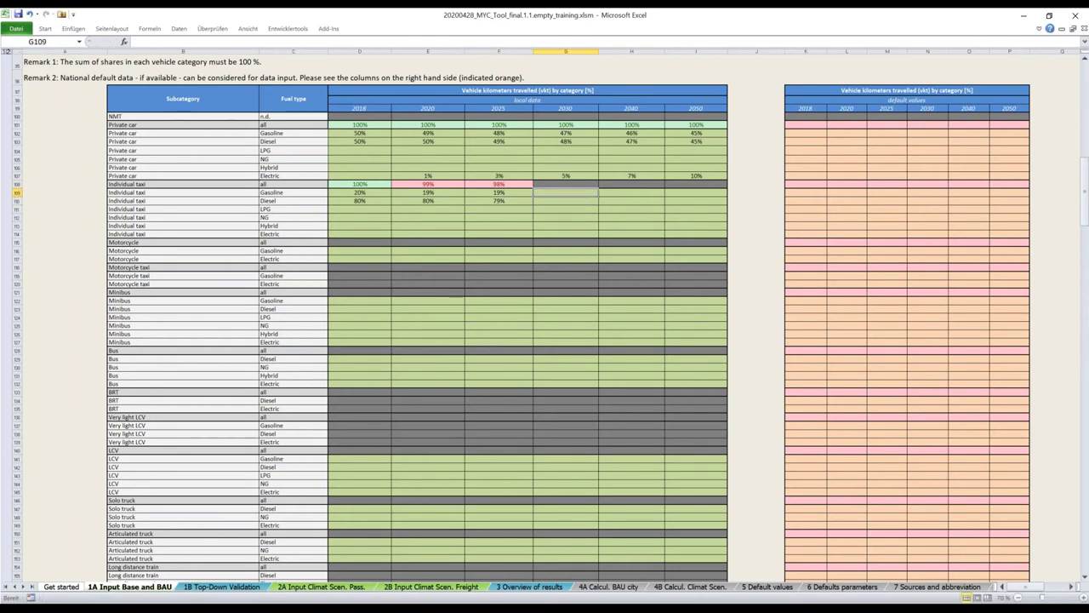
{"action": "type", "text": "18"}
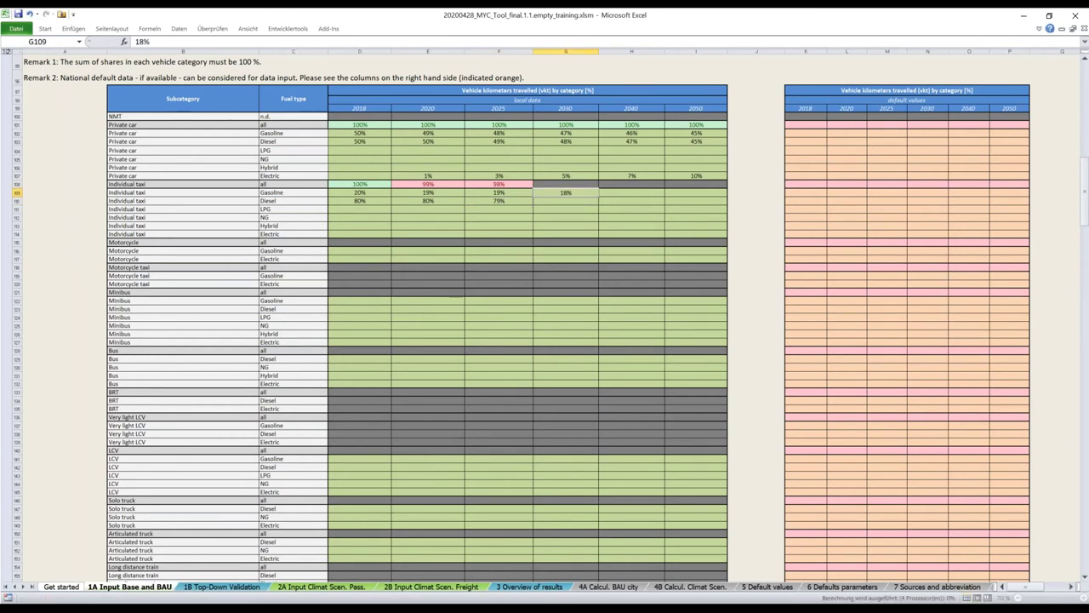
{"action": "key", "text": "Return"}
{"action": "type", "text": "77"}
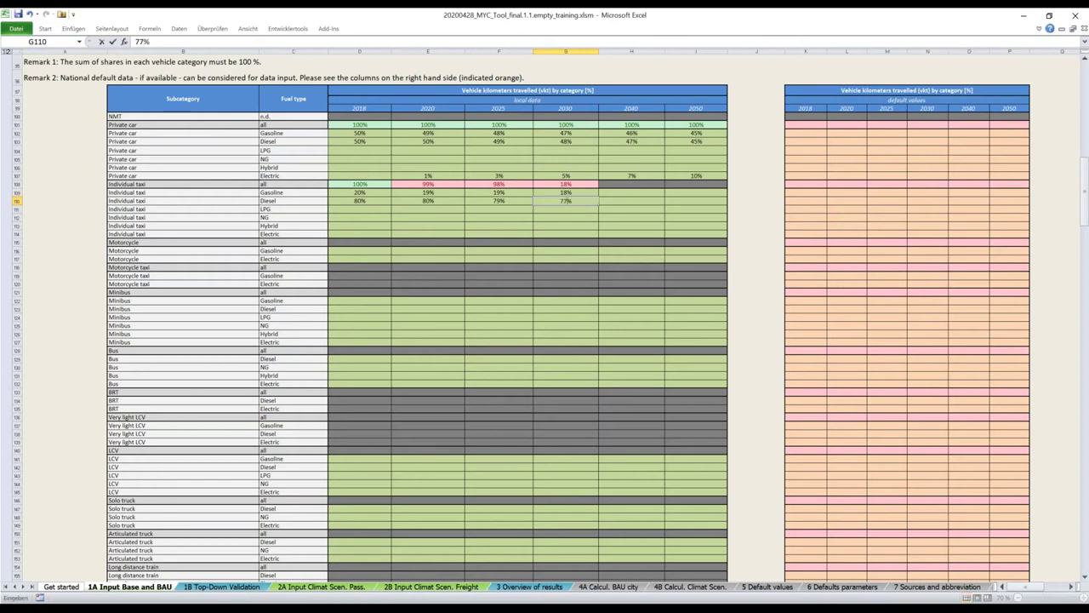
{"action": "key", "text": "Tab"}
Enter vkt shares for Individual taxi of 17% Gasoline and 73% Diesel for 2040, and 15% Gasoline and 70% Diesel for 2050.
{"action": "left_click", "coordinate": [631, 192]}
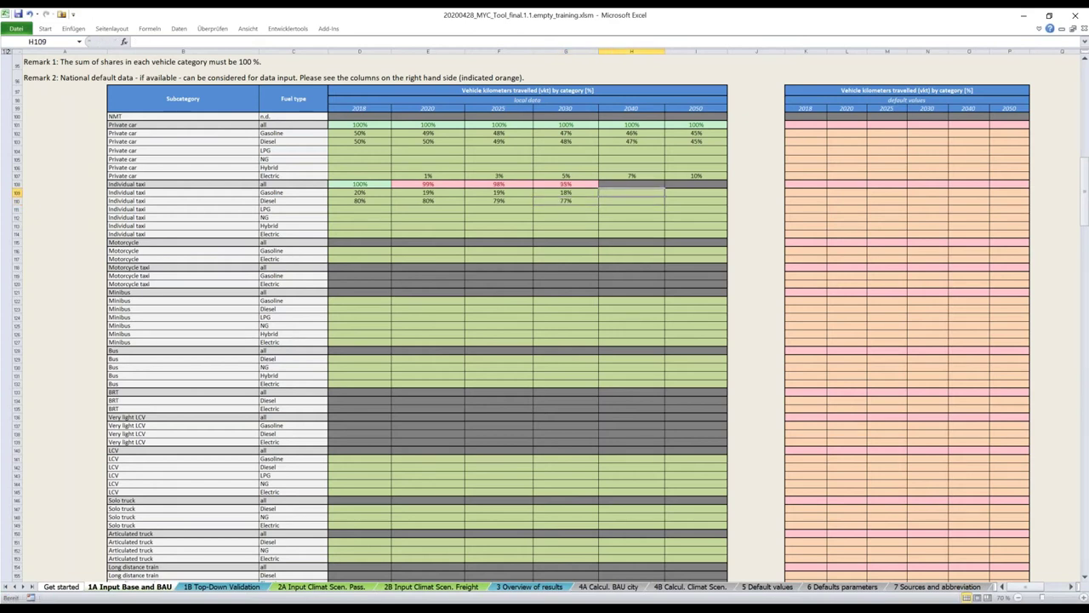
{"action": "type", "text": "17"}
{"action": "key", "text": "Return"}
{"action": "type", "text": "73"}
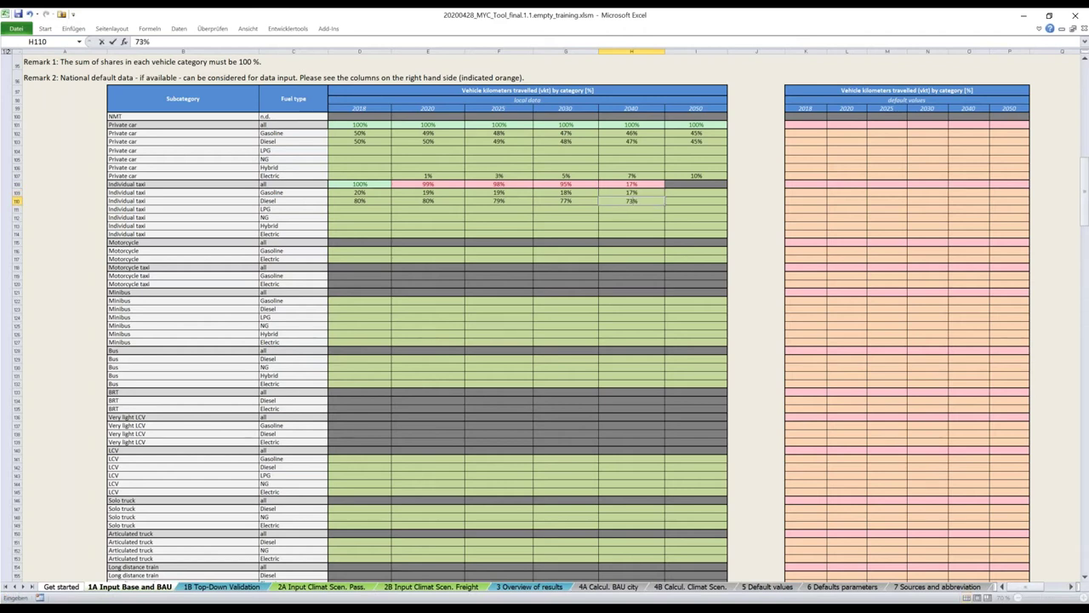
{"action": "left_click", "coordinate": [696, 192]}
{"action": "type", "text": "15"}
{"action": "key", "text": "Return"}
{"action": "type", "text": "70"}
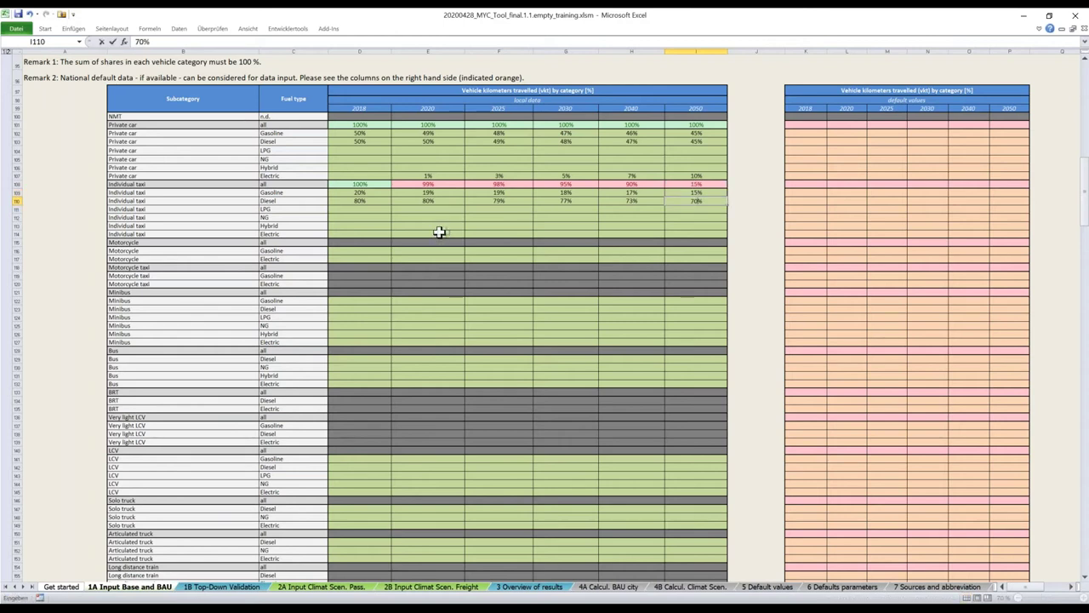
Enter Electric vkt shares for Individual taxi of 0%, 1%, 2%, 5%, 10% and 15% for 2018 through 2050.
{"action": "left_click", "coordinate": [382, 234]}
{"action": "type", "text": "0"}
{"action": "key", "text": "Tab"}
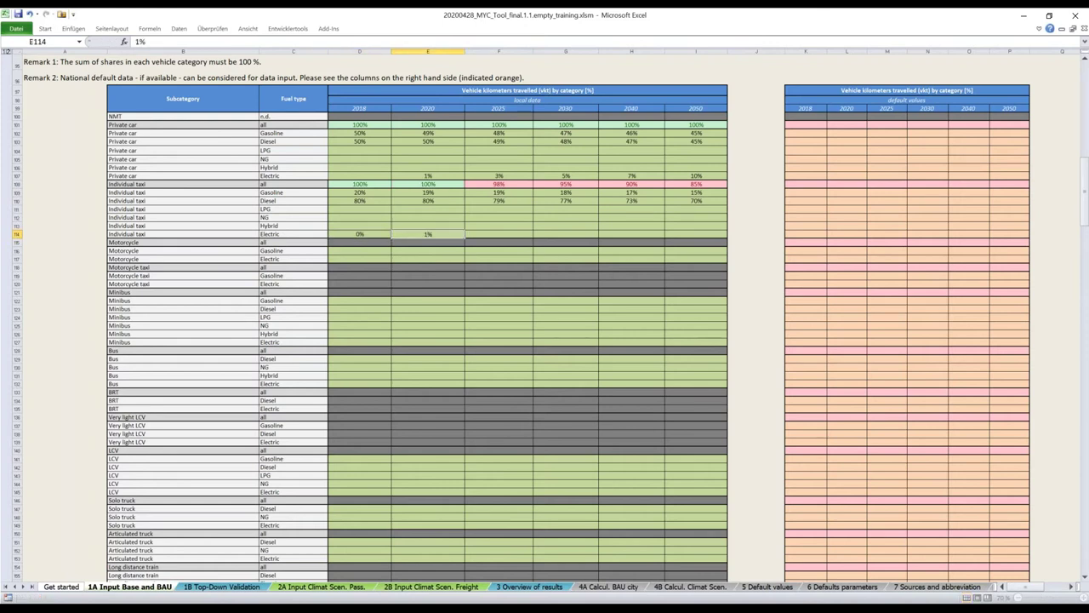
{"action": "key", "text": "Tab"}
{"action": "type", "text": "2"}
{"action": "key", "text": "Tab"}
{"action": "type", "text": "5"}
{"action": "key", "text": "Tab"}
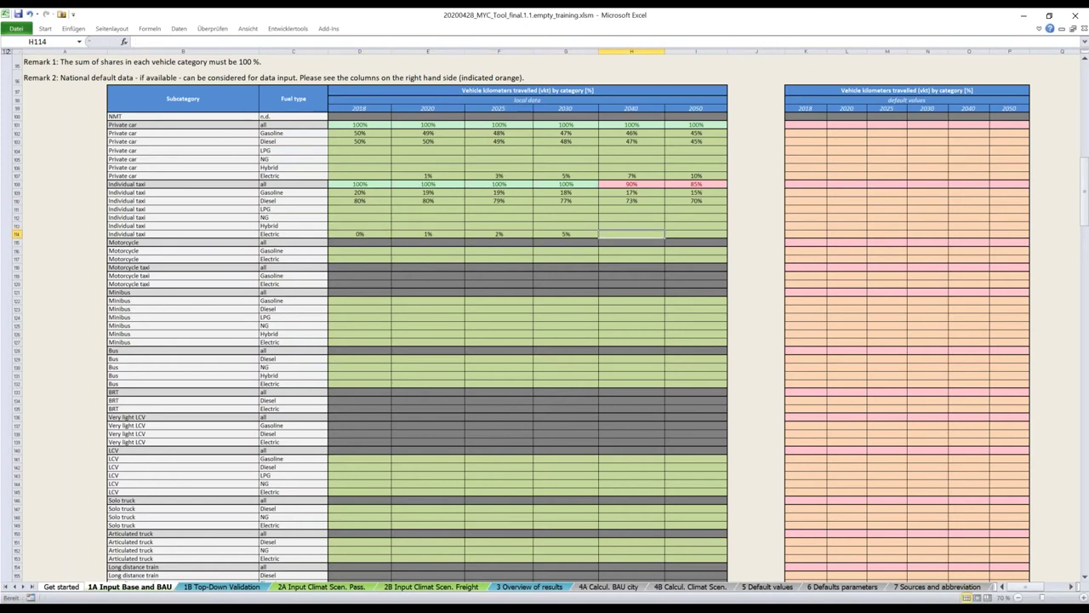
{"action": "type", "text": "10"}
{"action": "key", "text": "Tab"}
{"action": "type", "text": "15"}
{"action": "left_click", "coordinate": [397, 241]}
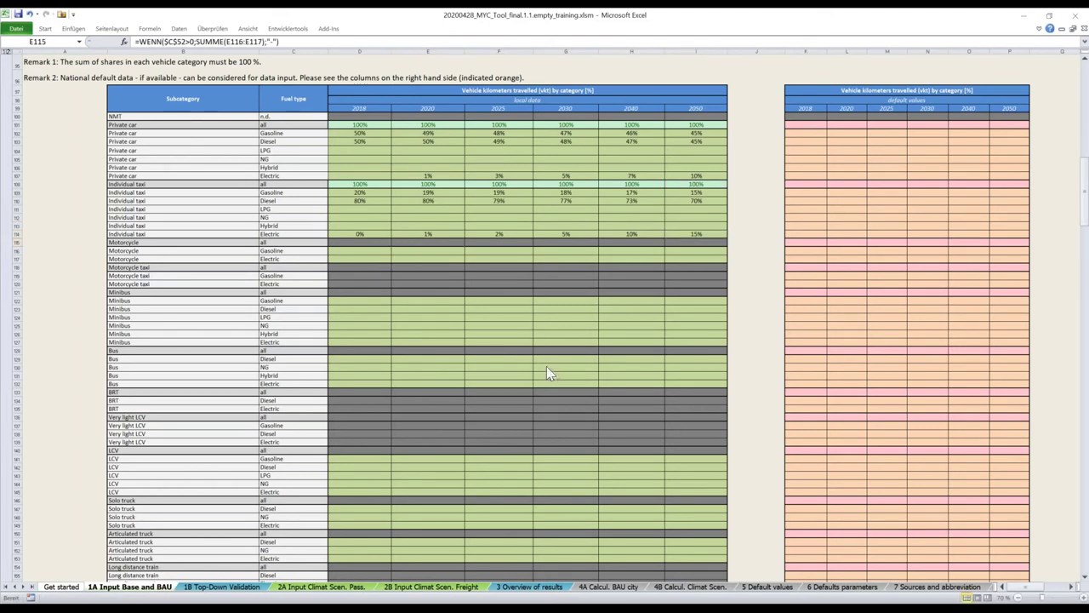
Enter Gasoline vkt shares for Motorcycle of 100% for both 2018 and 2020.
{"action": "left_click", "coordinate": [381, 251]}
{"action": "type", "text": "100"}
{"action": "key", "text": "Tab"}
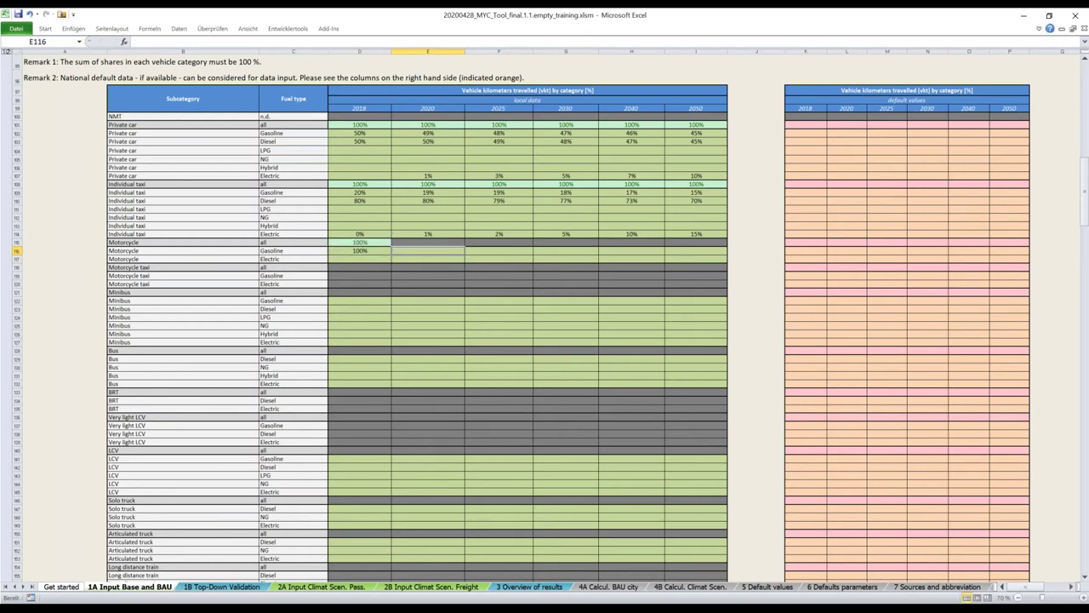
{"action": "type", "text": "100"}
{"action": "key", "text": "Tab"}
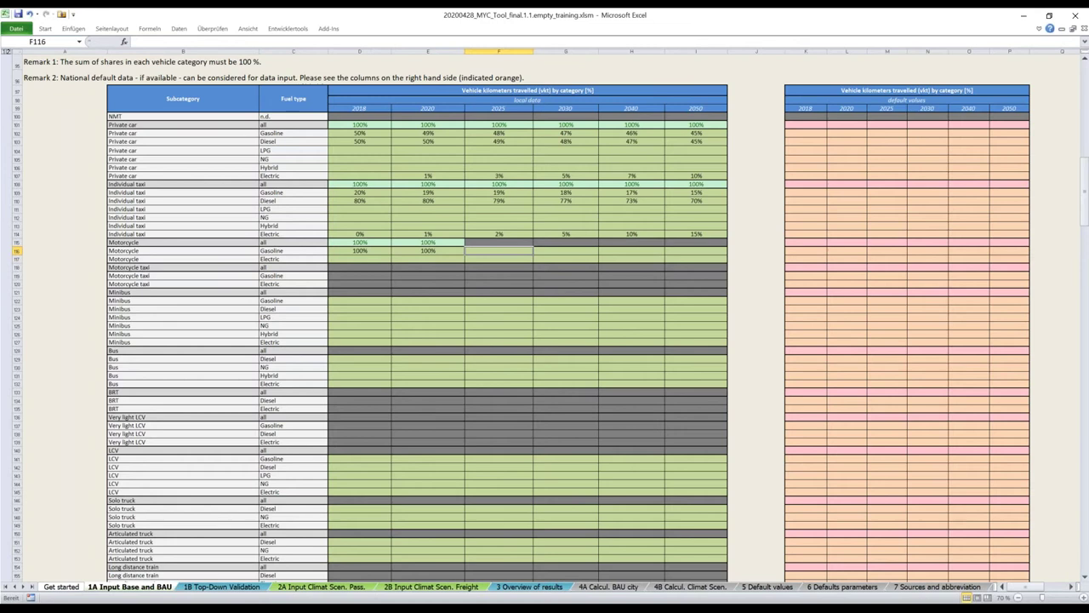
Enter vkt shares for Motorcycle of 98% Gasoline and 2% Electric for 2025, and 95% Gasoline and 5% Electric for 2030.
{"action": "type", "text": "98"}
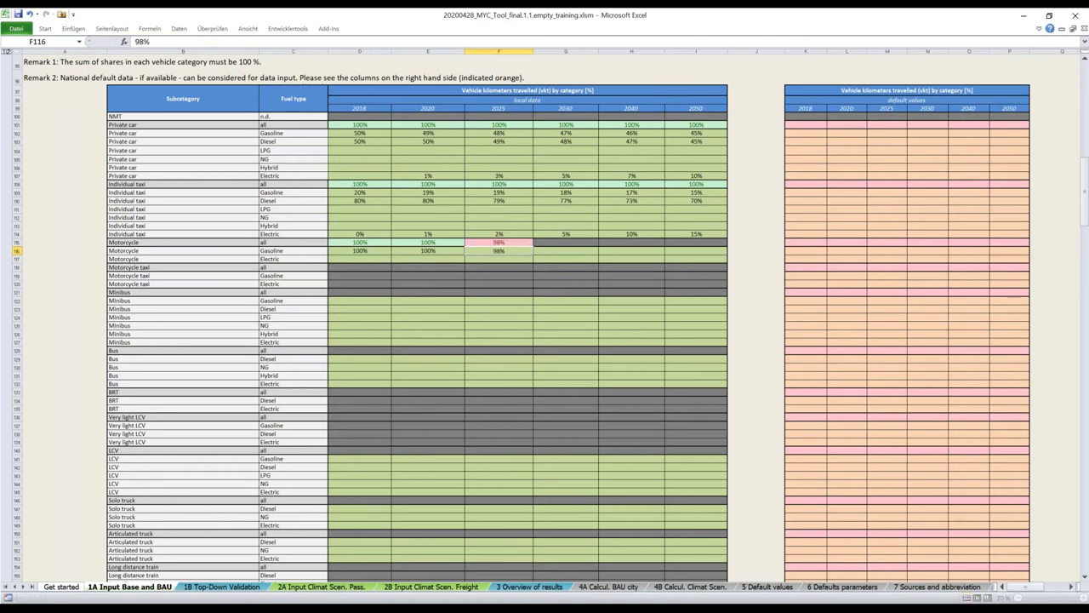
{"action": "key", "text": "Return"}
{"action": "type", "text": "2"}
{"action": "key", "text": "Tab"}
{"action": "key", "text": "Up"}
{"action": "type", "text": "95"}
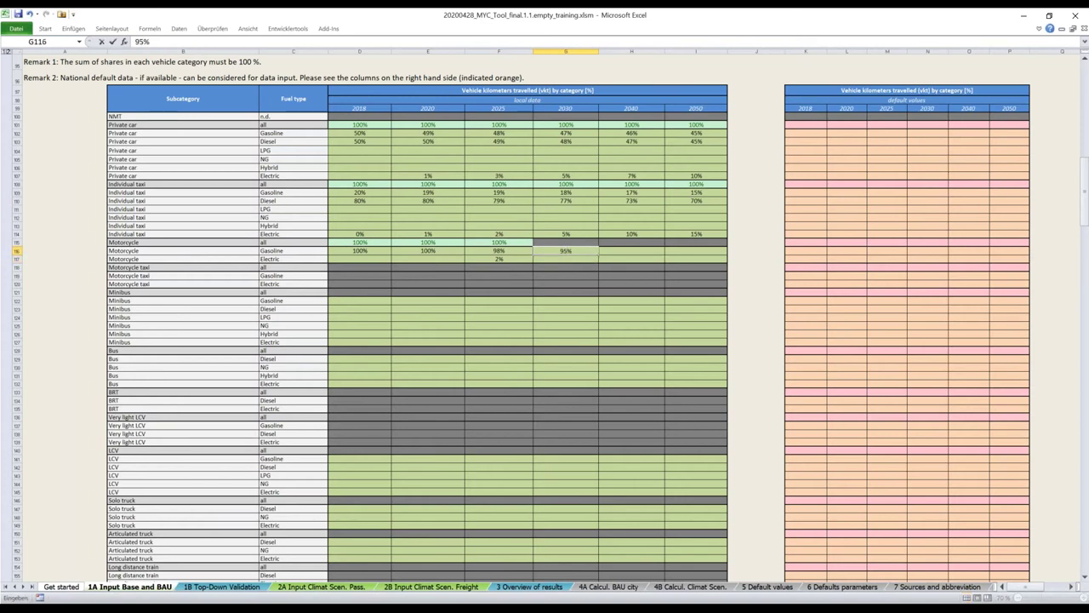
{"action": "key", "text": "ctrl+Return"}
{"action": "key", "text": "Down"}
{"action": "type", "text": "5"}
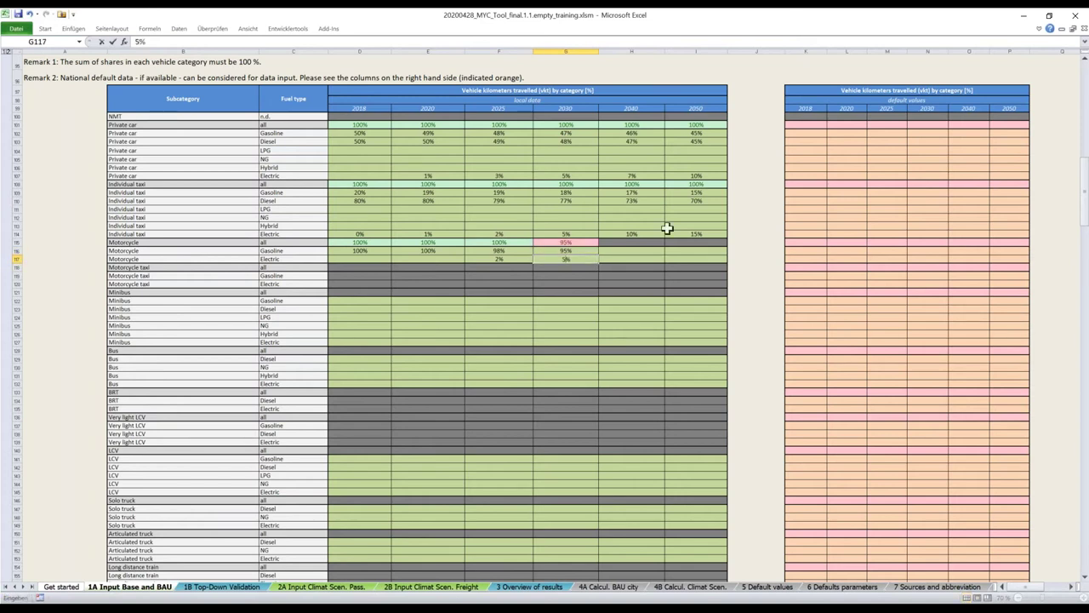
Enter vkt shares for Motorcycle of 90% Gasoline and 10% Electric for 2040, and 85% Gasoline and 15% Electric for 2050.
{"action": "left_click", "coordinate": [655, 249]}
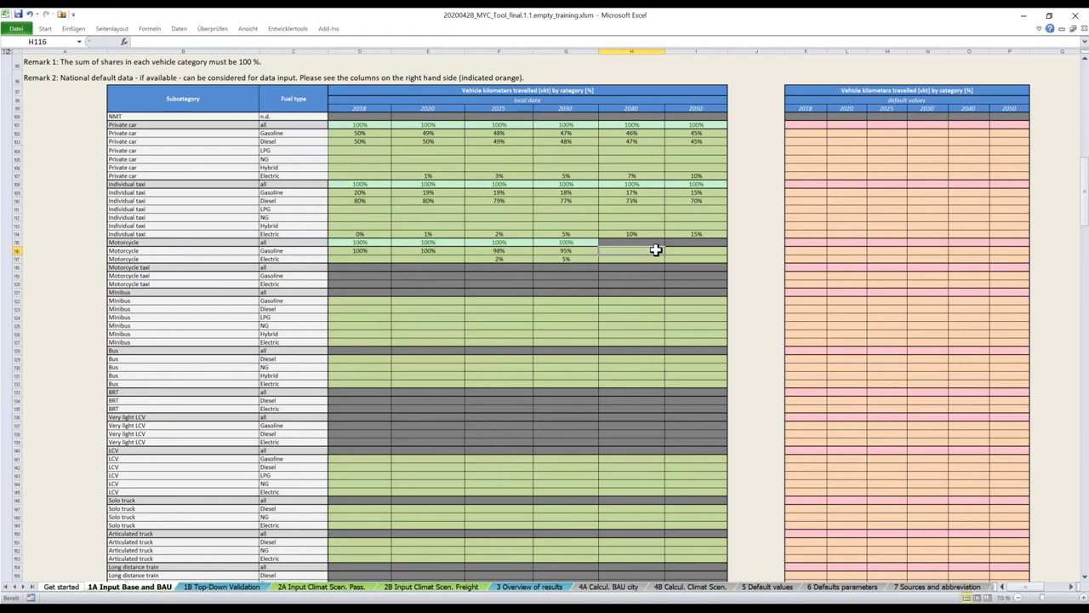
{"action": "type", "text": "90"}
{"action": "key", "text": "Down"}
{"action": "type", "text": "10"}
{"action": "left_click", "coordinate": [696, 250]}
{"action": "type", "text": "85"}
{"action": "key", "text": "Down"}
{"action": "type", "text": "15"}
Enter vkt shares for Minibus of 10% Gasoline and 90% Diesel for both 2018 and 2020.
{"action": "left_click", "coordinate": [402, 328]}
{"action": "left_click", "coordinate": [360, 296]}
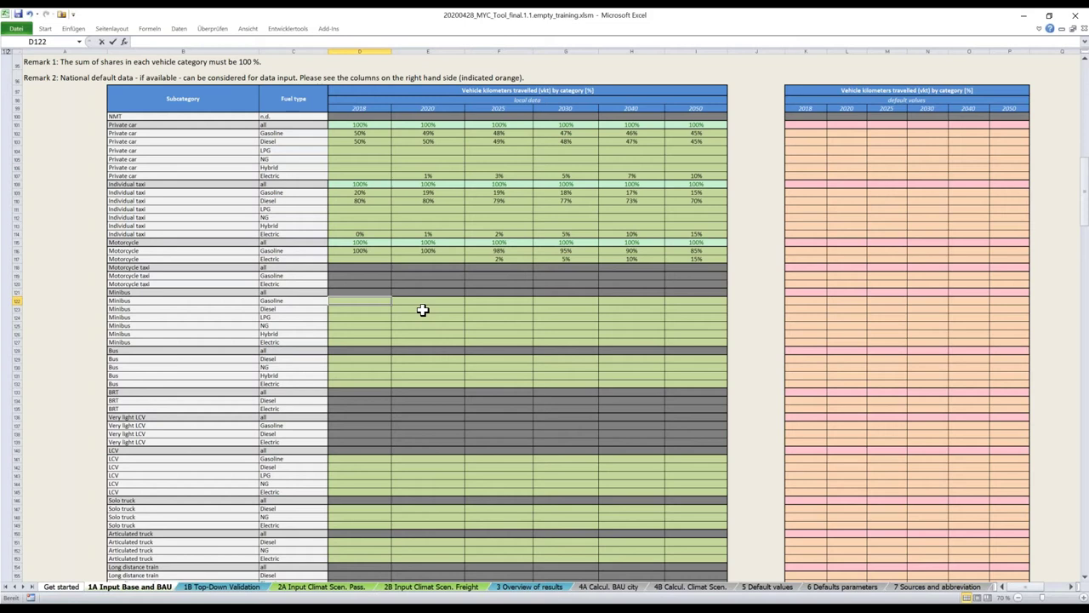
{"action": "type", "text": "10"}
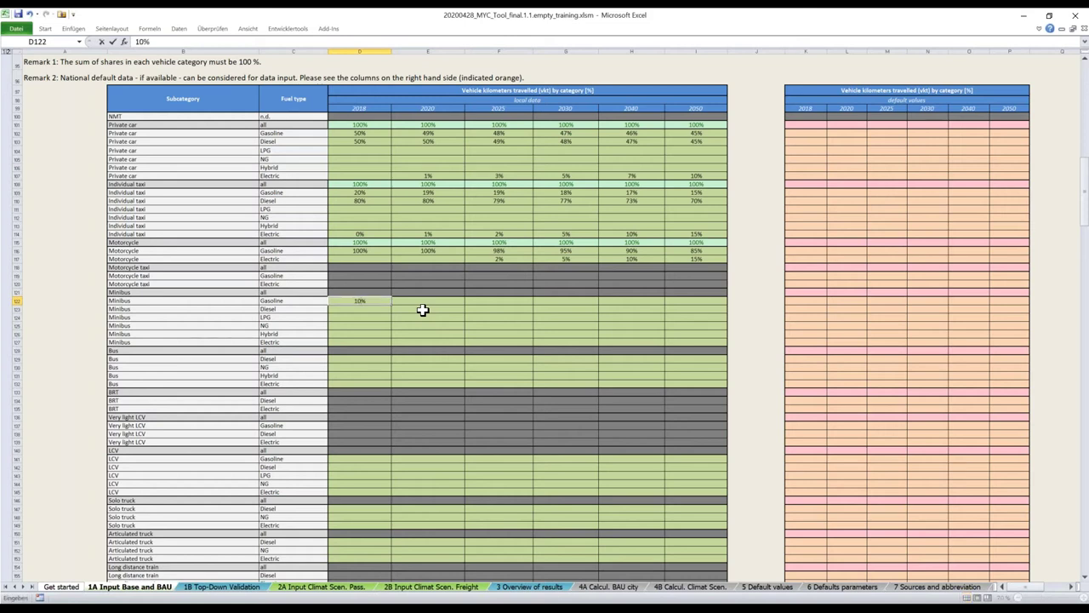
{"action": "key", "text": "Return"}
{"action": "type", "text": "90"}
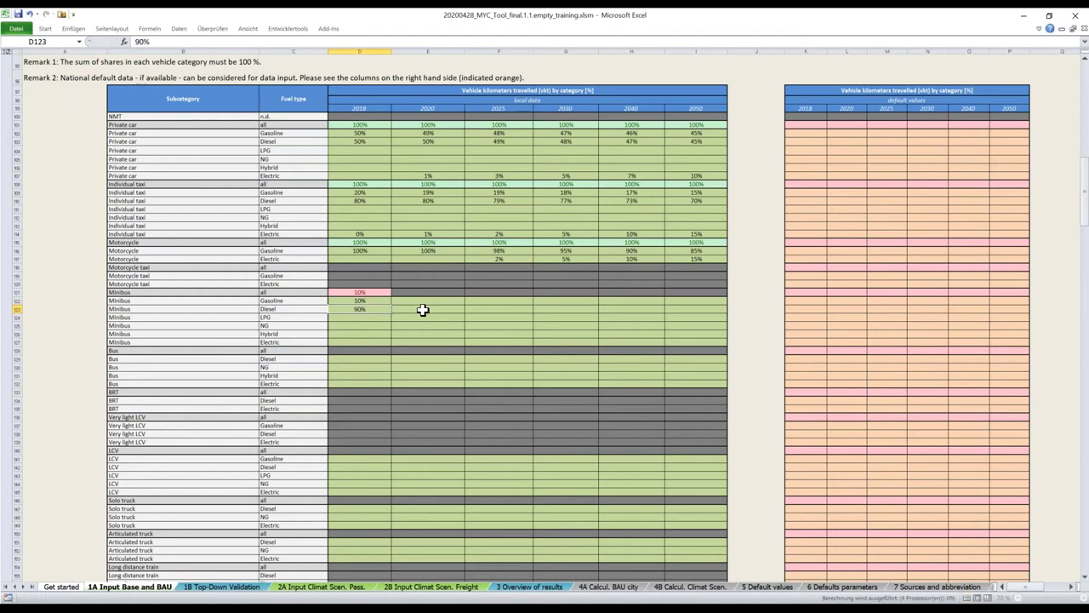
{"action": "left_click", "coordinate": [423, 300]}
{"action": "type", "text": "10"}
{"action": "key", "text": "Return"}
{"action": "type", "text": "90"}
Enter 2025 vkt shares for Minibus of 10% Gasoline, 88% Diesel and 2% Electric.
{"action": "left_click", "coordinate": [489, 301]}
{"action": "type", "text": "10"}
{"action": "key", "text": "Return"}
{"action": "type", "text": "88"}
{"action": "left_click", "coordinate": [513, 339]}
{"action": "type", "text": "2"}
Enter 2030 vkt shares for Minibus of 9% Gasoline and 88% Diesel.
{"action": "left_click", "coordinate": [586, 304]}
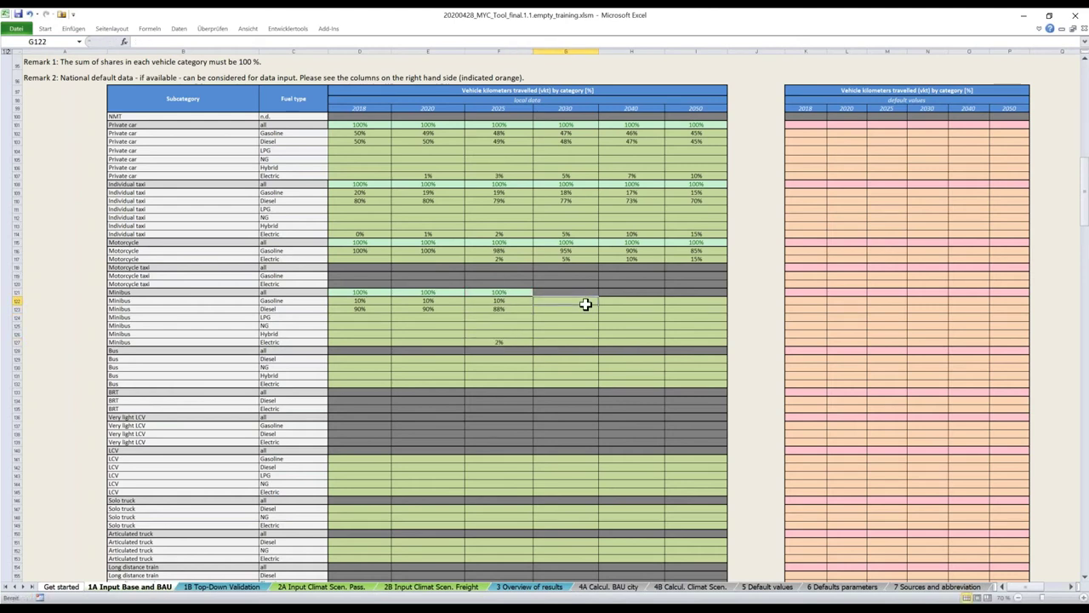
{"action": "type", "text": "9"}
{"action": "key", "text": "Return"}
{"action": "type", "text": "88"}
Enter Electric vkt shares for Minibus of 3% for 2030, 4% for 2040 and 5% for 2050.
{"action": "left_click", "coordinate": [578, 339]}
{"action": "type", "text": "3"}
{"action": "key", "text": "Tab"}
{"action": "type", "text": "4"}
{"action": "key", "text": "Tab"}
{"action": "type", "text": "5"}
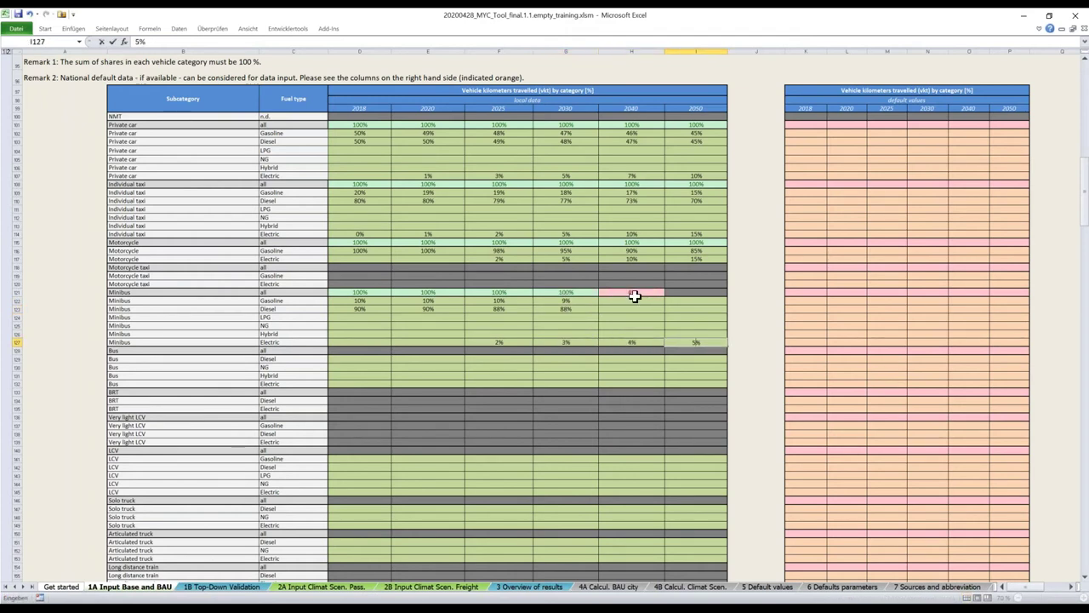
Enter vkt shares for Minibus of 8% Gasoline and 88% Diesel for 2040, and 8% Gasoline and 87% Diesel for 2050.
{"action": "left_click", "coordinate": [634, 295]}
{"action": "left_click", "coordinate": [636, 299]}
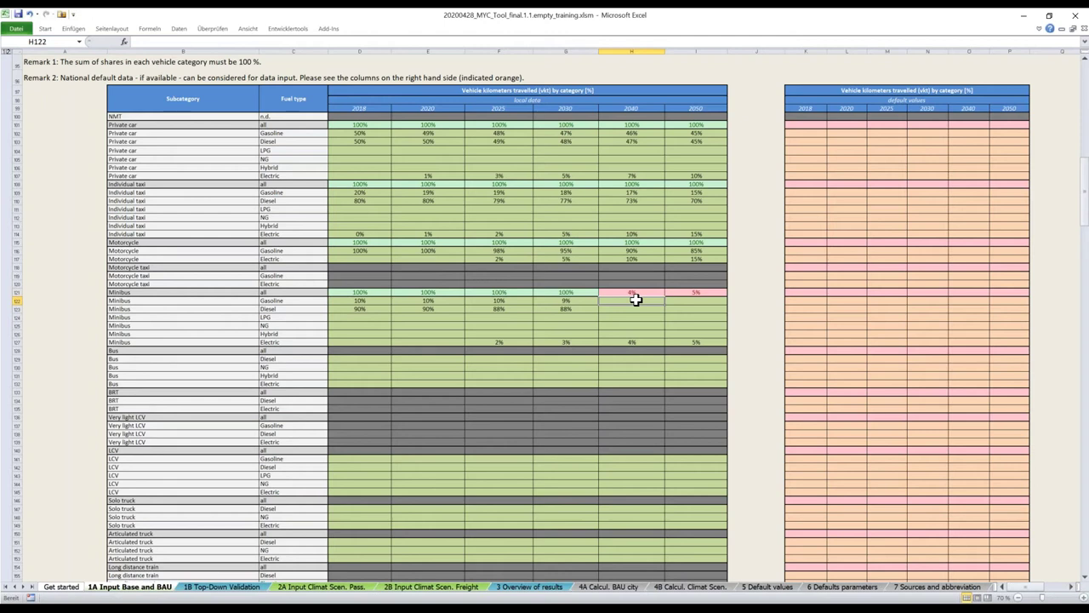
{"action": "type", "text": "8"}
{"action": "key", "text": "Return"}
{"action": "type", "text": "88"}
{"action": "key", "text": "ctrl+Return"}
{"action": "left_click", "coordinate": [696, 300]}
{"action": "type", "text": "8"}
{"action": "key", "text": "Return"}
{"action": "type", "text": "87"}
{"action": "left_click", "coordinate": [627, 310]}
Enter Diesel vkt shares for Bus of 100% for every year from 2018 to 2050.
{"action": "scroll", "coordinate": [627, 312], "scroll_direction": "down", "scroll_amount": 3}
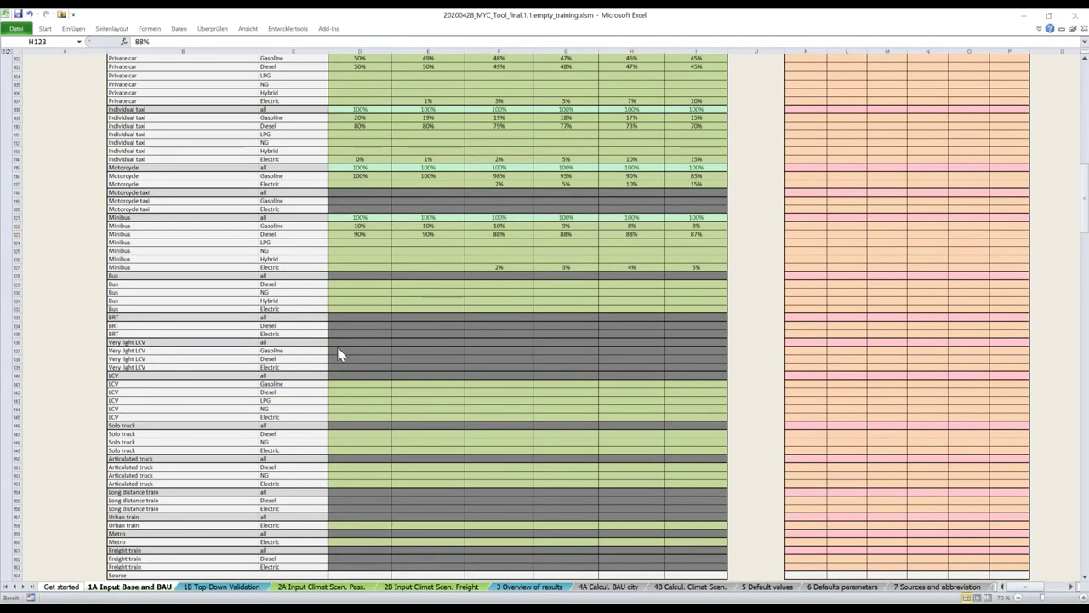
{"action": "left_click", "coordinate": [366, 284]}
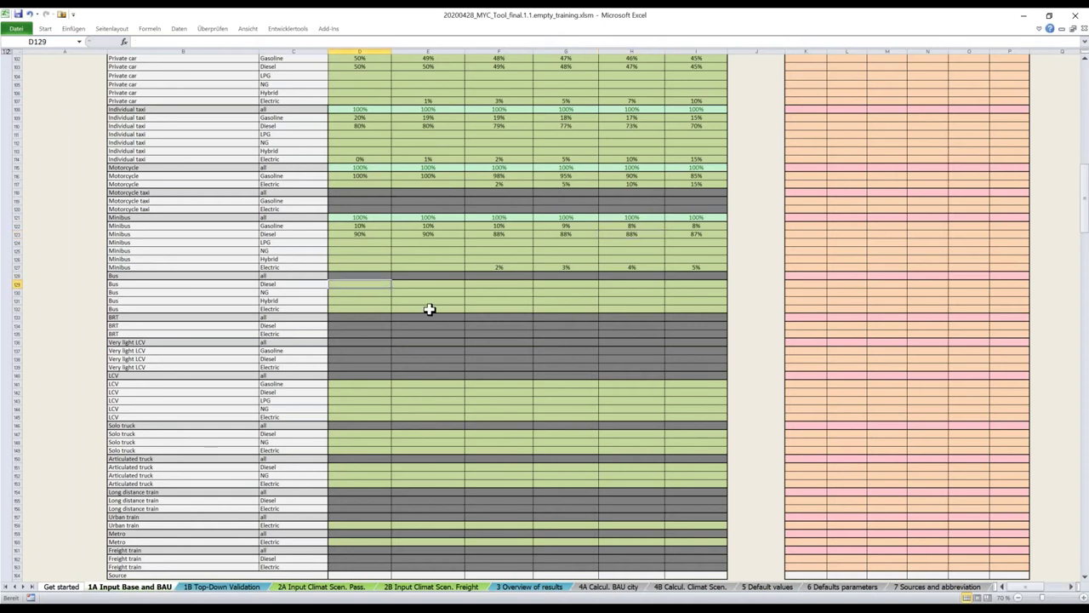
{"action": "type", "text": "100"}
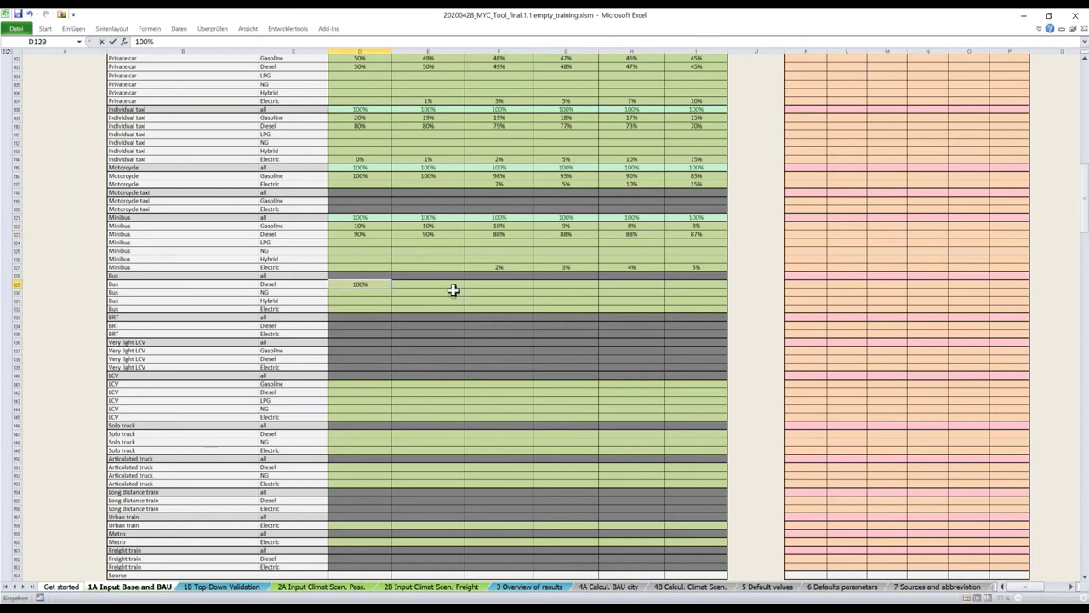
{"action": "left_click", "coordinate": [454, 286]}
{"action": "type", "text": "100"}
{"action": "key", "text": "Tab"}
{"action": "type", "text": "100"}
{"action": "key", "text": "Tab"}
{"action": "type", "text": "100"}
{"action": "key", "text": "Tab"}
{"action": "type", "text": "100"}
{"action": "key", "text": "Tab"}
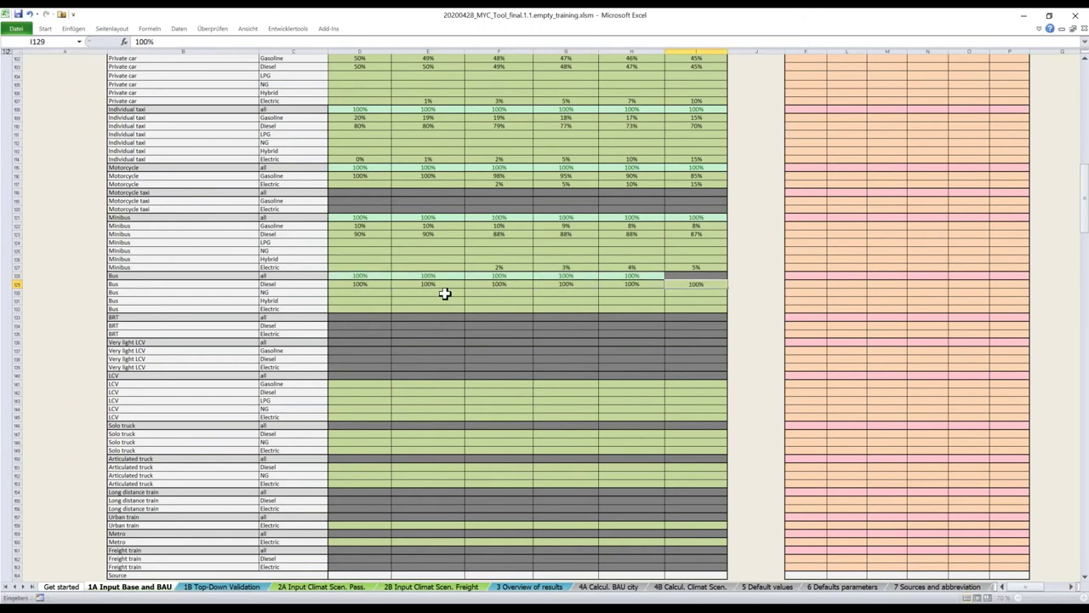
{"action": "type", "text": "100"}
{"action": "left_click", "coordinate": [430, 292]}
Enter 2018 vkt shares for LCV of 50% Gasoline and 50% Diesel.
{"action": "scroll", "coordinate": [430, 292], "scroll_direction": "down", "scroll_amount": 4}
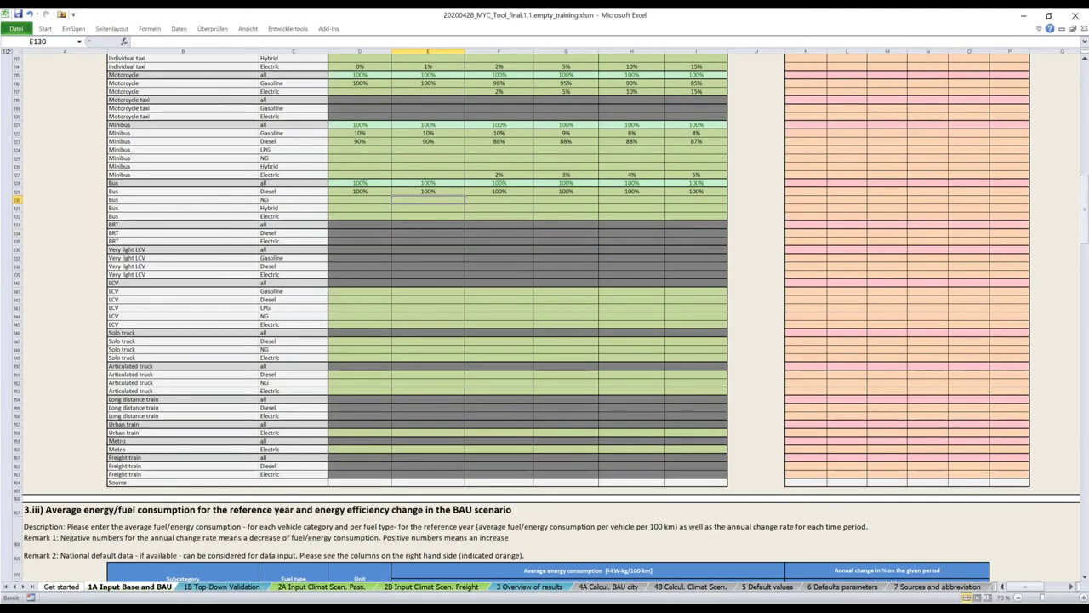
{"action": "left_click", "coordinate": [354, 290]}
{"action": "type", "text": "520"}
{"action": "key", "text": "Return"}
{"action": "left_click", "coordinate": [354, 289]}
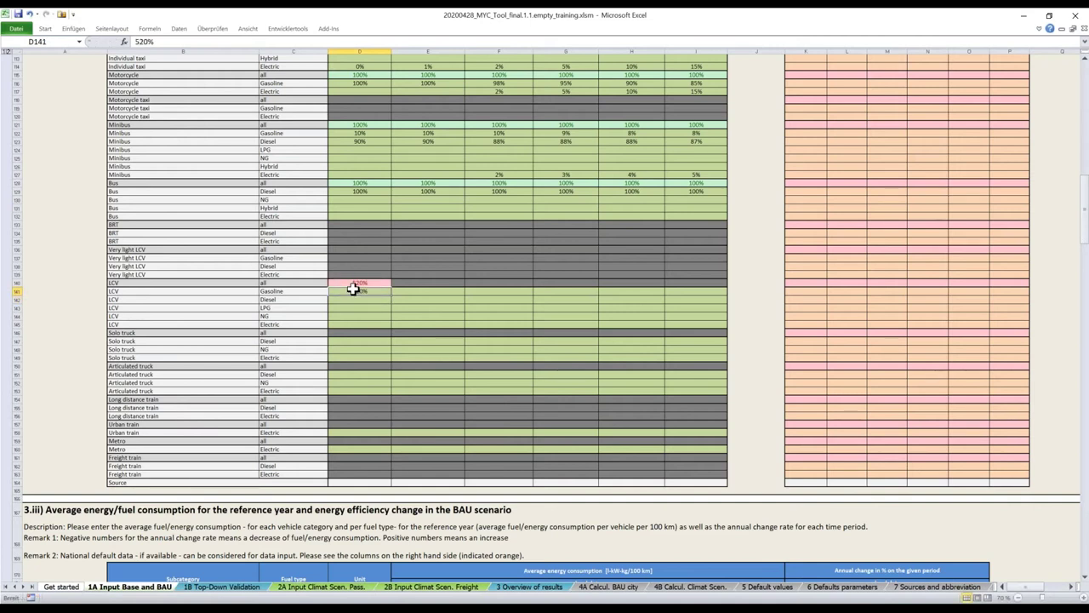
{"action": "type", "text": "50"}
{"action": "key", "text": "Return"}
{"action": "type", "text": "50"}
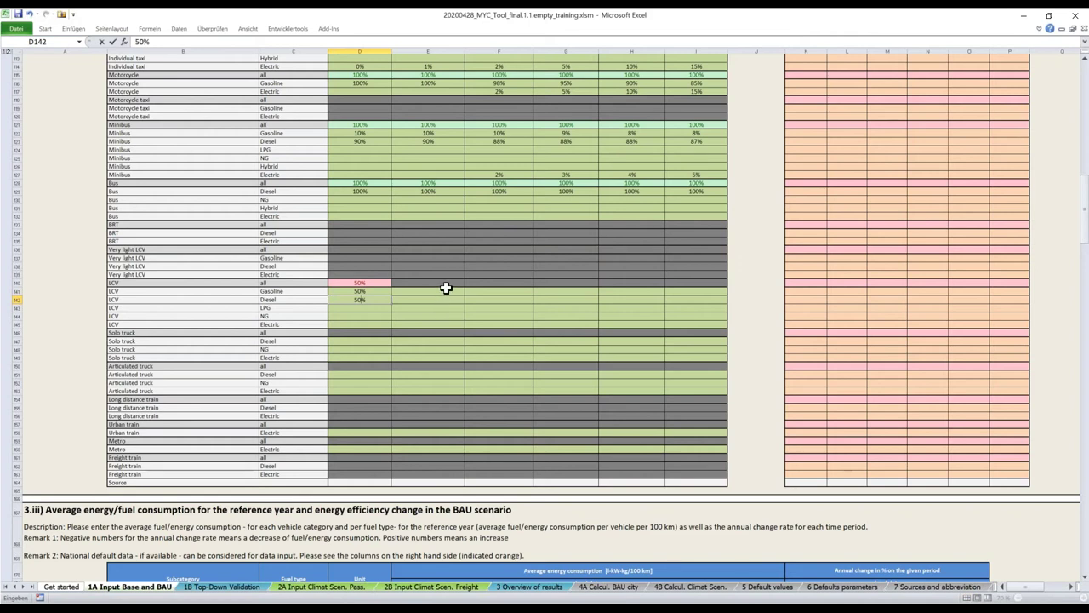
Enter vkt shares for LCV of 50% Gasoline and 50% Diesel for both 2020 and 2025.
{"action": "left_click", "coordinate": [446, 289]}
{"action": "type", "text": "50"}
{"action": "key", "text": "Return"}
{"action": "type", "text": "50"}
{"action": "key", "text": "Up"}
{"action": "key", "text": "Right"}
{"action": "type", "text": "50"}
{"action": "key", "text": "Return"}
{"action": "type", "text": "50"}
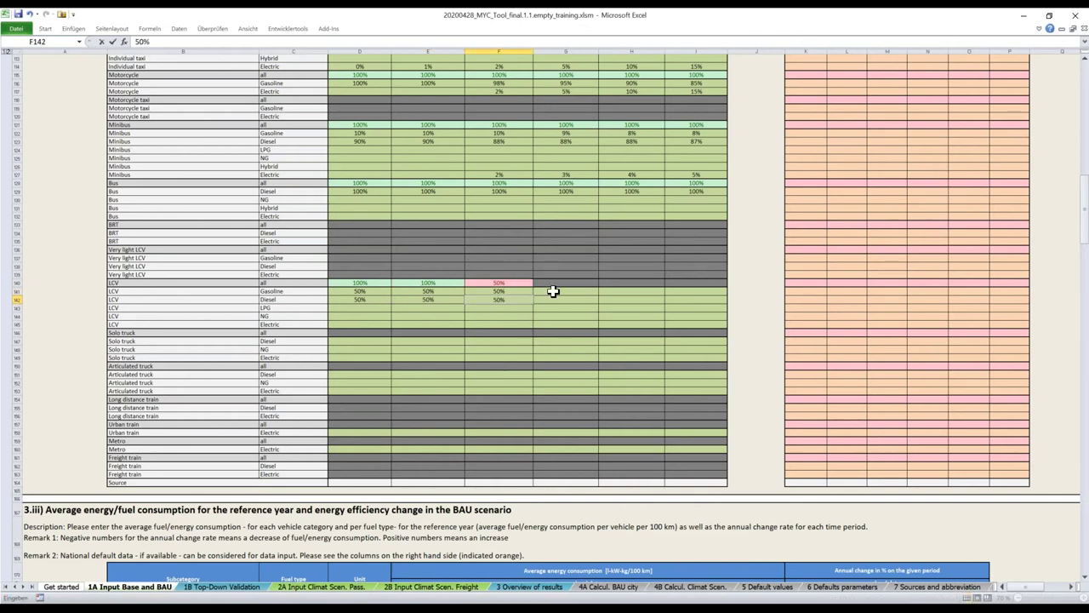
Enter vkt shares for LCV of 50% Gasoline and 50% Diesel for both 2030 and 2040.
{"action": "key", "text": "Up"}
{"action": "key", "text": "Right"}
{"action": "type", "text": "50"}
{"action": "key", "text": "Return"}
{"action": "type", "text": "50"}
{"action": "left_click", "coordinate": [618, 291]}
{"action": "type", "text": "5"}
{"action": "type", "text": "0"}
{"action": "key", "text": "Return"}
{"action": "type", "text": "50"}
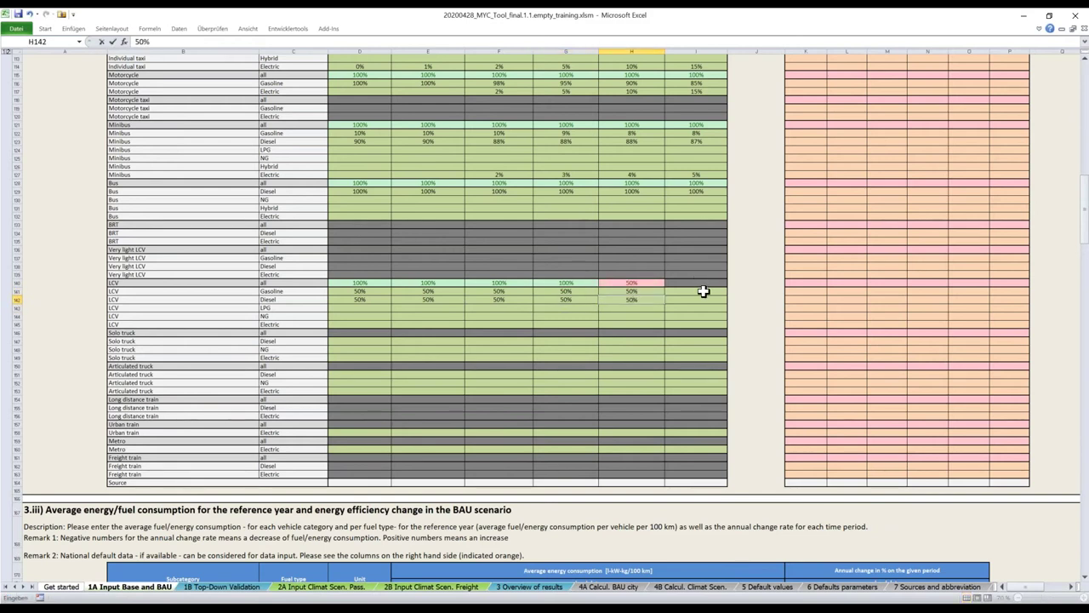
Enter 2050 vkt shares for LCV of 50% Gasoline and 50% Diesel.
{"action": "left_click", "coordinate": [704, 291]}
{"action": "type", "text": "50"}
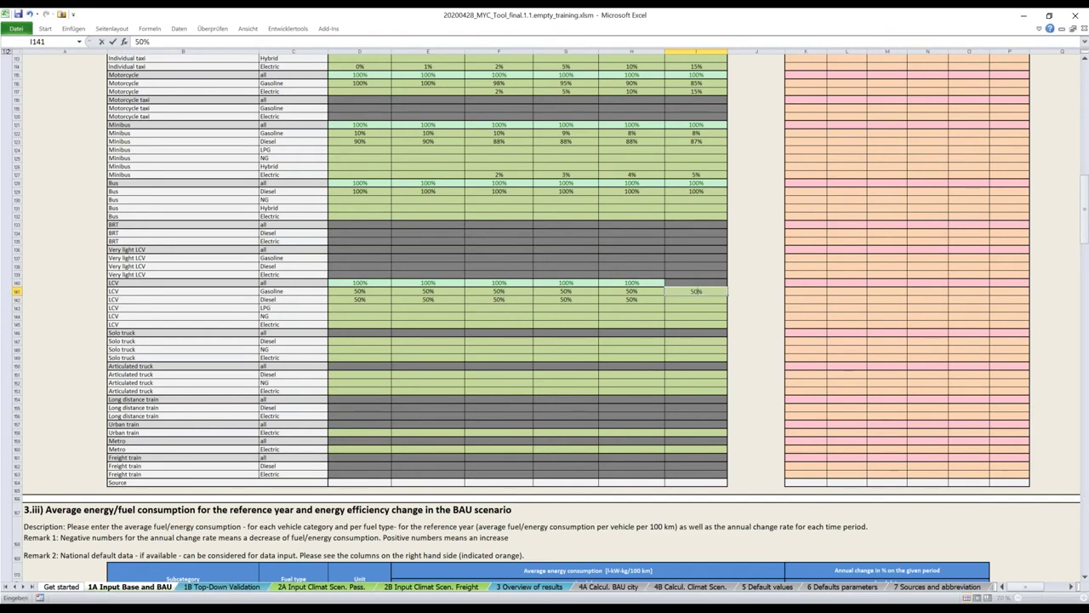
{"action": "key", "text": "Return"}
{"action": "left_click", "coordinate": [431, 375]}
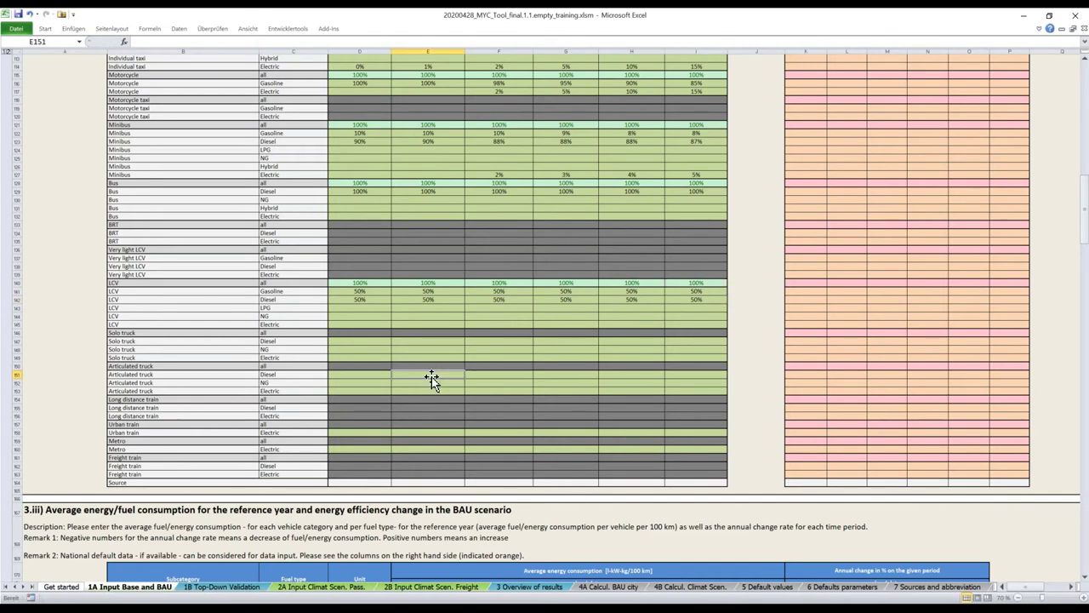
Enter Diesel vkt shares for Solo truck of 100% for every year from 2018 to 2050.
{"action": "left_click", "coordinate": [367, 340]}
{"action": "type", "text": "100%"}
{"action": "key", "text": "ctrl+Return"}
{"action": "key", "text": "Right"}
{"action": "type", "text": "100%"}
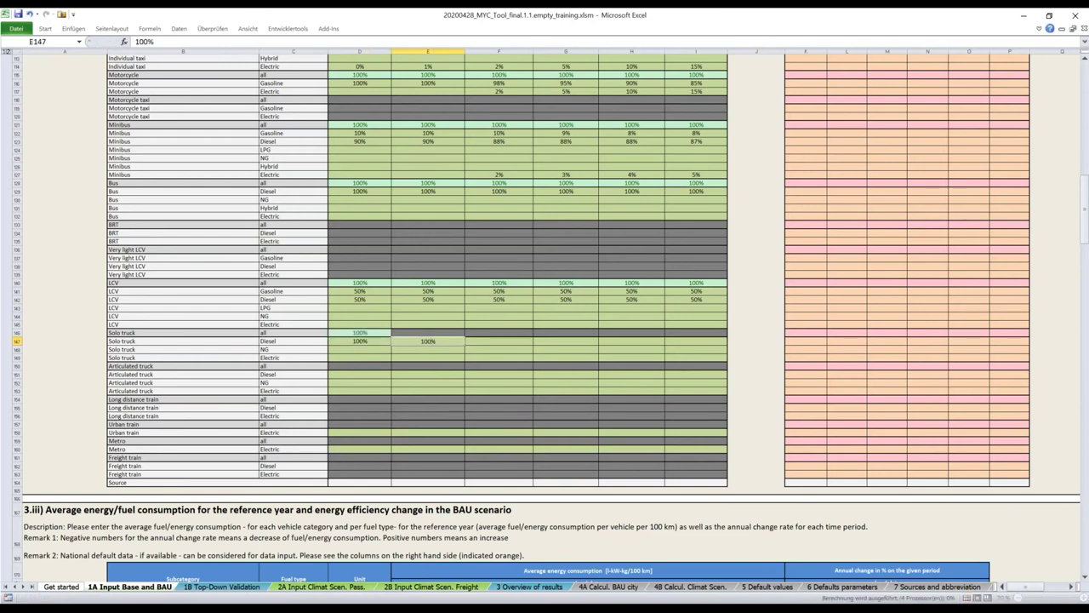
{"action": "key", "text": "Right"}
{"action": "type", "text": "10%0"}
{"action": "key", "text": "Right"}
{"action": "type", "text": "100"}
{"action": "key", "text": "Right"}
{"action": "type", "text": "100"}
{"action": "key", "text": "Right"}
{"action": "type", "text": "100"}
Enter Diesel vkt shares for Articulated truck of 100% for every year from 2018 to 2050.
{"action": "left_click", "coordinate": [354, 374]}
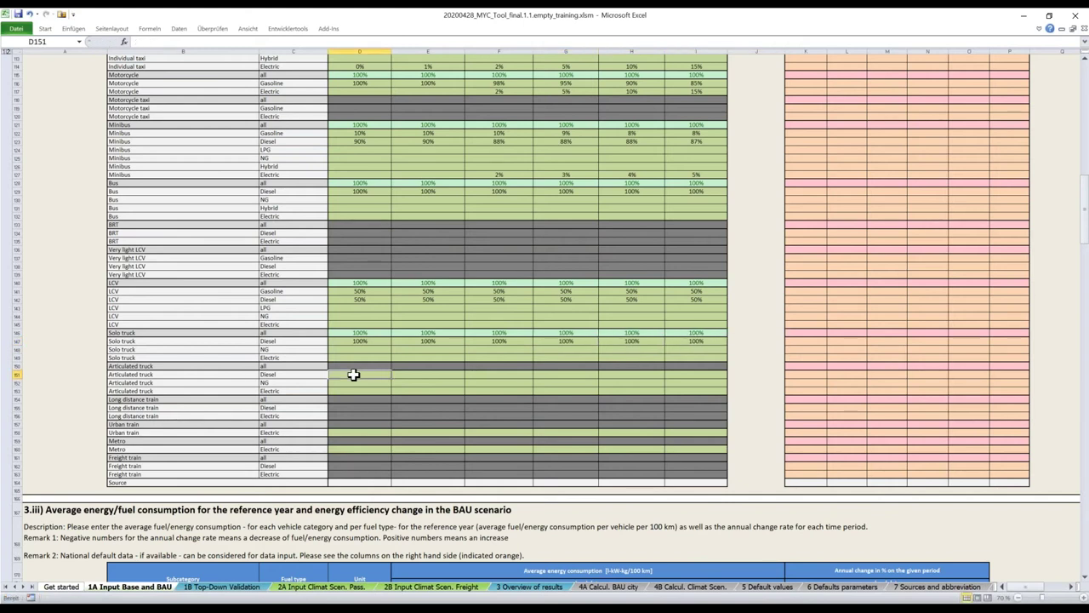
{"action": "type", "text": "100"}
{"action": "key", "text": "Right"}
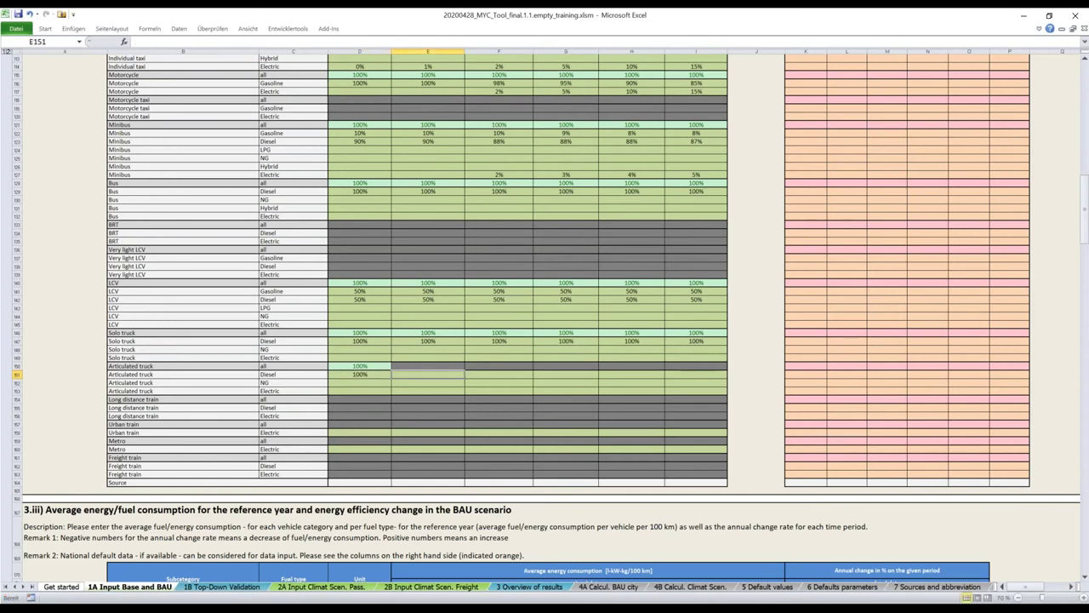
{"action": "type", "text": "100"}
{"action": "key", "text": "Right"}
{"action": "type", "text": "100"}
{"action": "key", "text": "Right"}
{"action": "type", "text": "10"}
{"action": "type", "text": "0"}
{"action": "key", "text": "Right"}
{"action": "type", "text": "100"}
{"action": "key", "text": "Right"}
{"action": "type", "text": "100"}
{"action": "left_click", "coordinate": [348, 392]}
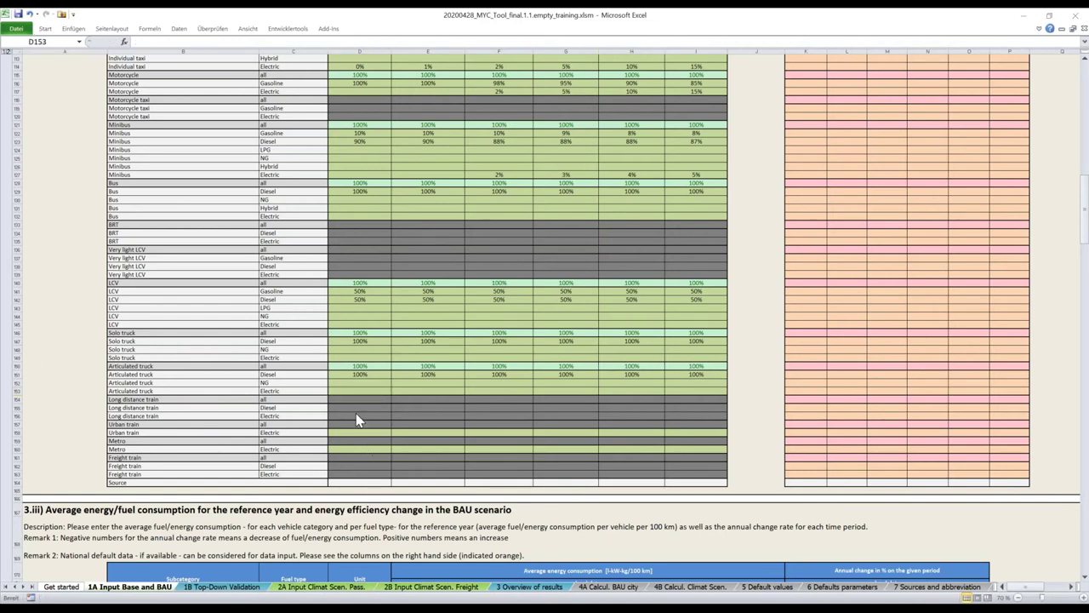
Enter Electric vkt shares for Urban train of 100% for every year from 2018 to 2050.
{"action": "left_click", "coordinate": [358, 433]}
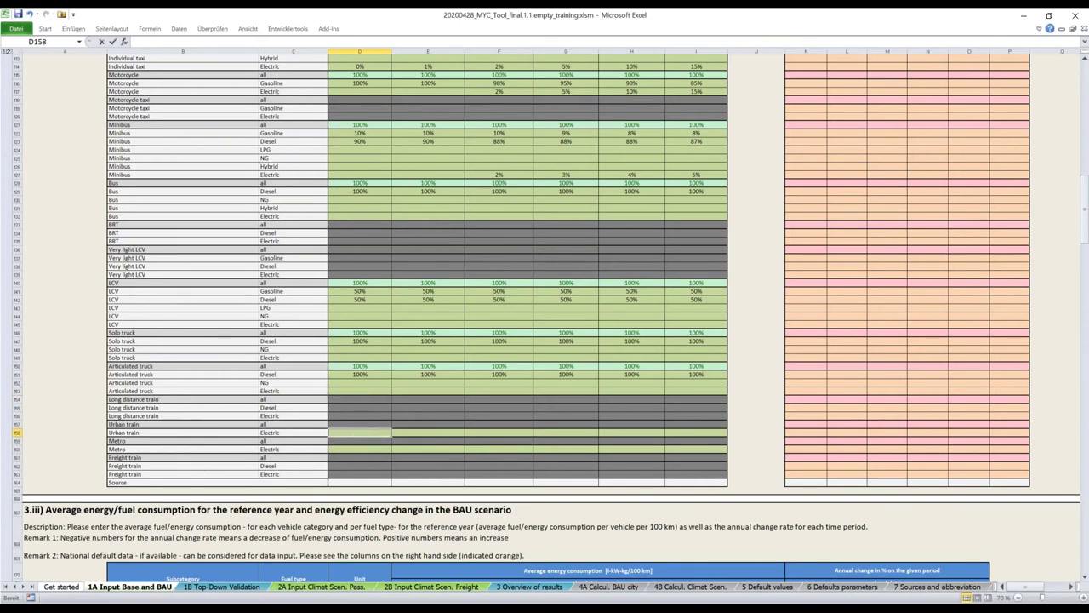
{"action": "type", "text": "100"}
{"action": "key", "text": "ctrl+Return"}
{"action": "key", "text": "Tab"}
{"action": "type", "text": "100"}
{"action": "key", "text": "Tab"}
{"action": "type", "text": "100"}
{"action": "key", "text": "Tab"}
{"action": "type", "text": "10"}
{"action": "type", "text": "0"}
{"action": "key", "text": "Tab"}
{"action": "type", "text": "100"}
{"action": "key", "text": "Tab"}
{"action": "type", "text": "100"}
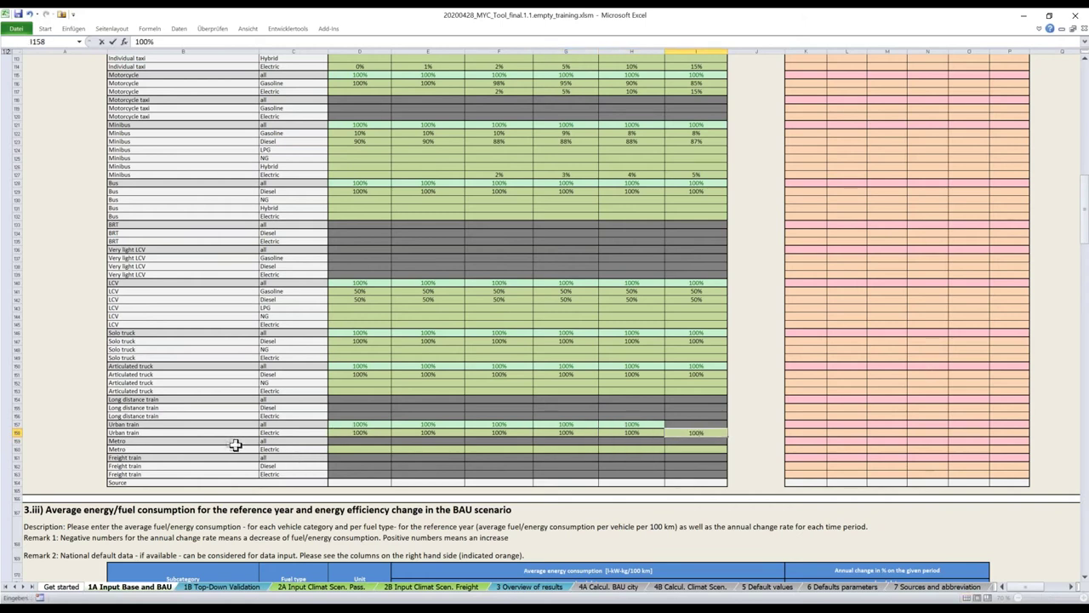
Enter Electric vkt shares for Metro of 100% for every year from 2018 to 2050.
{"action": "left_click", "coordinate": [338, 450]}
{"action": "type", "text": "100"}
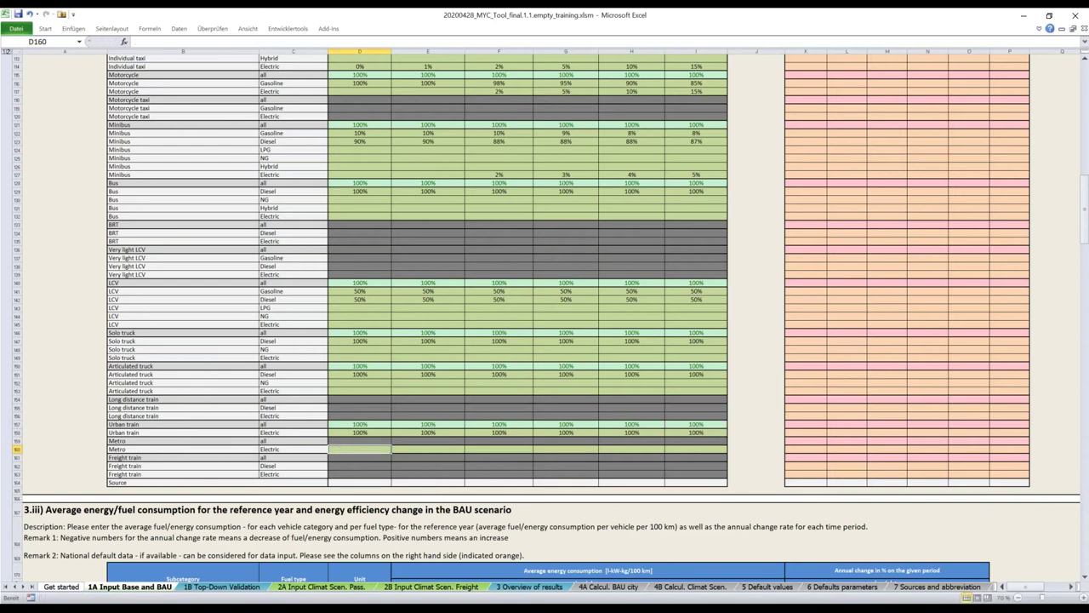
{"action": "key", "text": "Tab"}
{"action": "type", "text": "100"}
{"action": "key", "text": "Tab"}
{"action": "type", "text": "100"}
{"action": "key", "text": "Tab"}
{"action": "type", "text": "100"}
{"action": "key", "text": "Tab"}
{"action": "type", "text": "100"}
{"action": "key", "text": "Tab"}
{"action": "type", "text": "100"}
{"action": "left_click", "coordinate": [358, 450]}
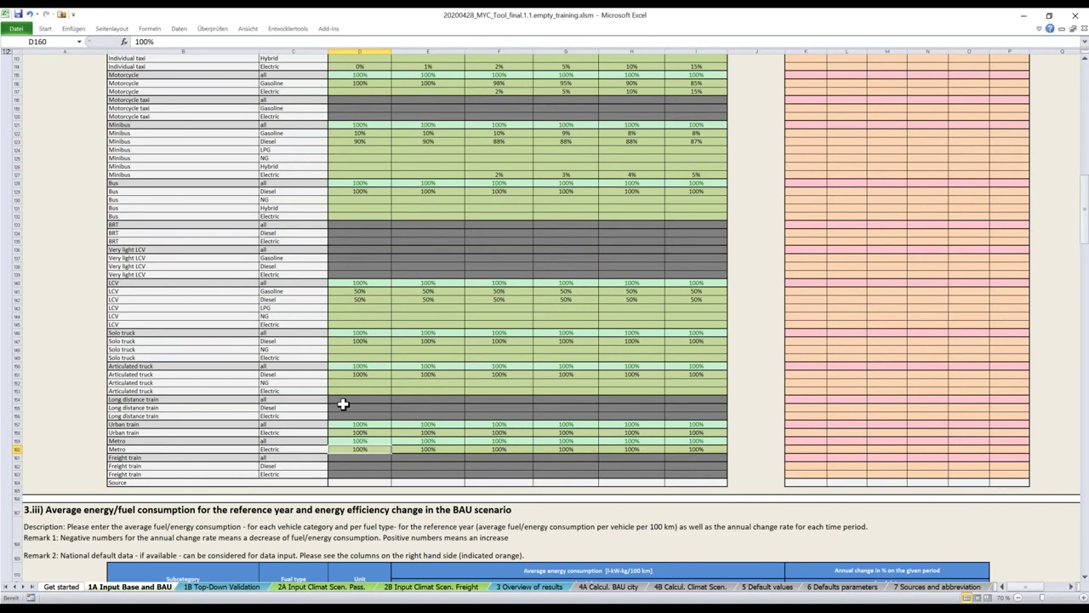
{"action": "left_click_drag", "start_coordinate": [343, 406], "coordinate": [634, 415]}
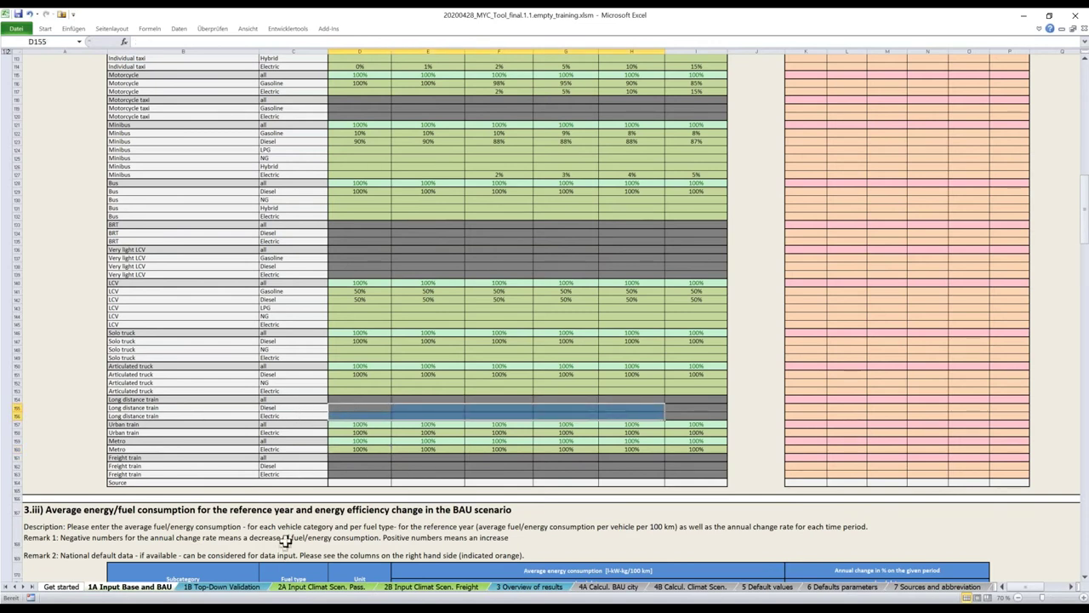
In section 3.iii, enter 2018 average consumption for Private car of 8 l/100km Gasoline and 6 l/100km Diesel.
{"action": "scroll", "coordinate": [285, 535], "scroll_direction": "down", "scroll_amount": 6}
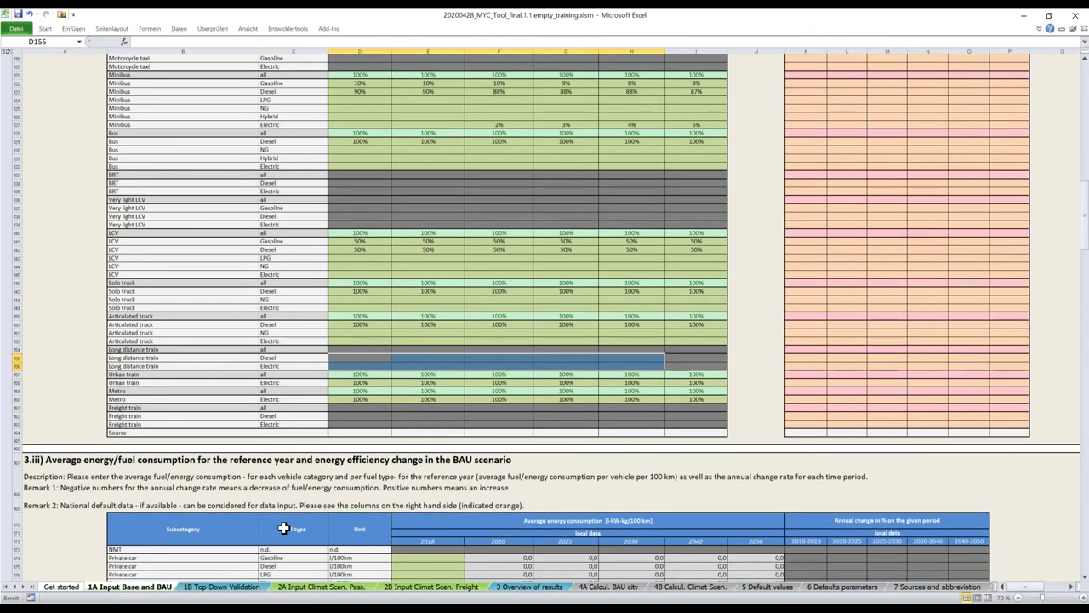
{"action": "scroll", "coordinate": [284, 525], "scroll_direction": "down", "scroll_amount": 5}
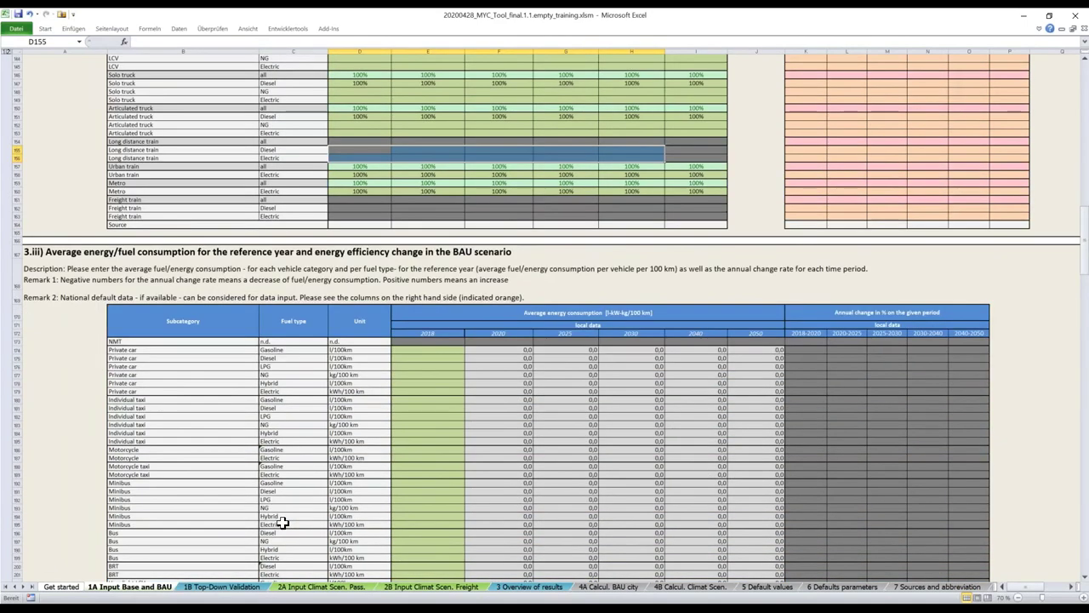
{"action": "scroll", "coordinate": [283, 523], "scroll_direction": "down", "scroll_amount": 6}
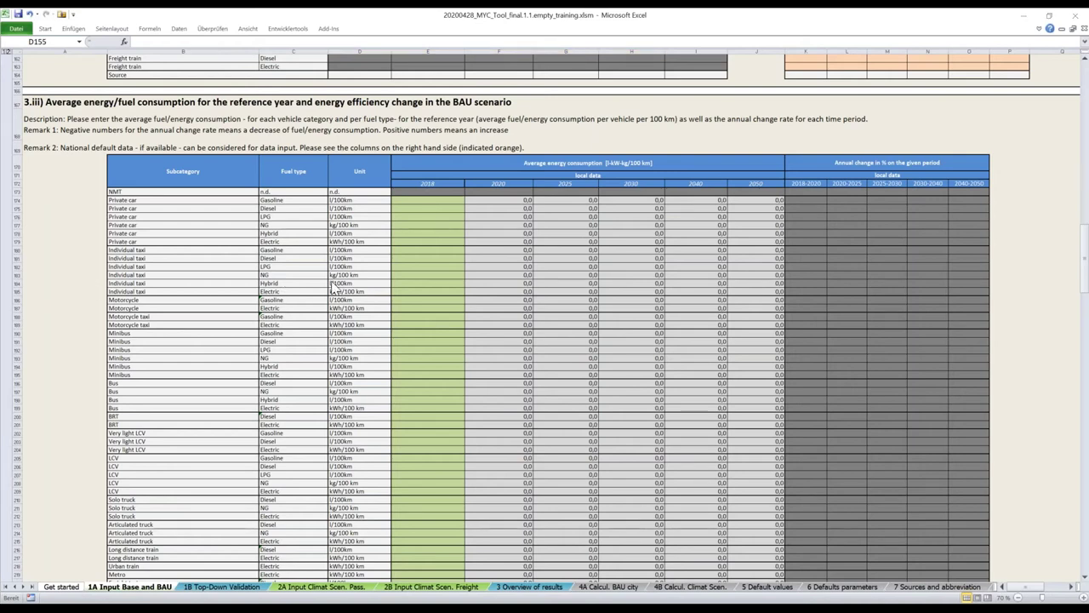
{"action": "left_click", "coordinate": [414, 200]}
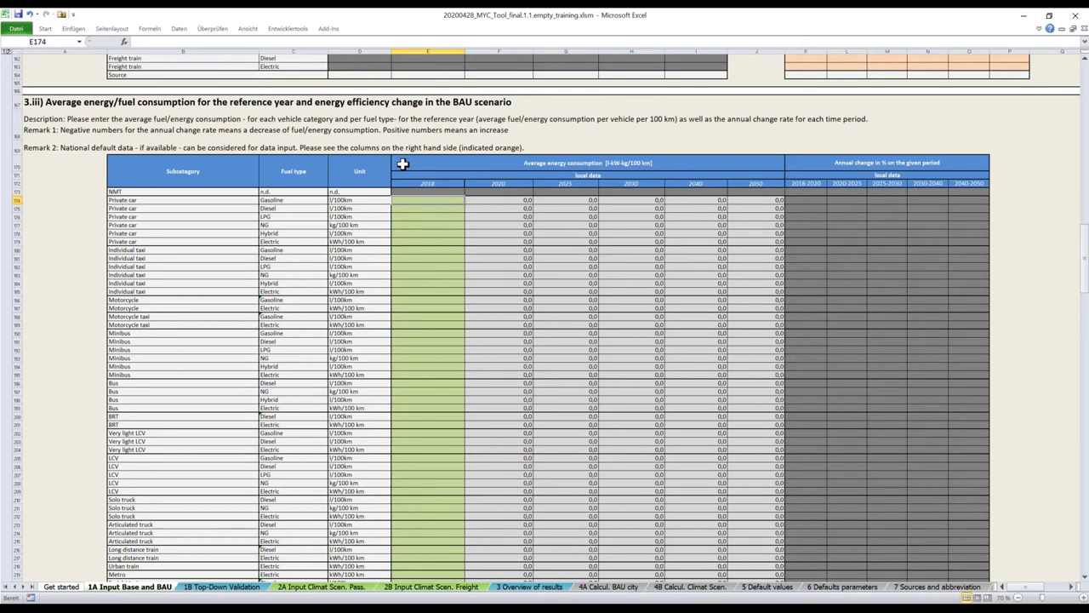
{"action": "type", "text": "8"}
{"action": "key", "text": "ctrl+Return"}
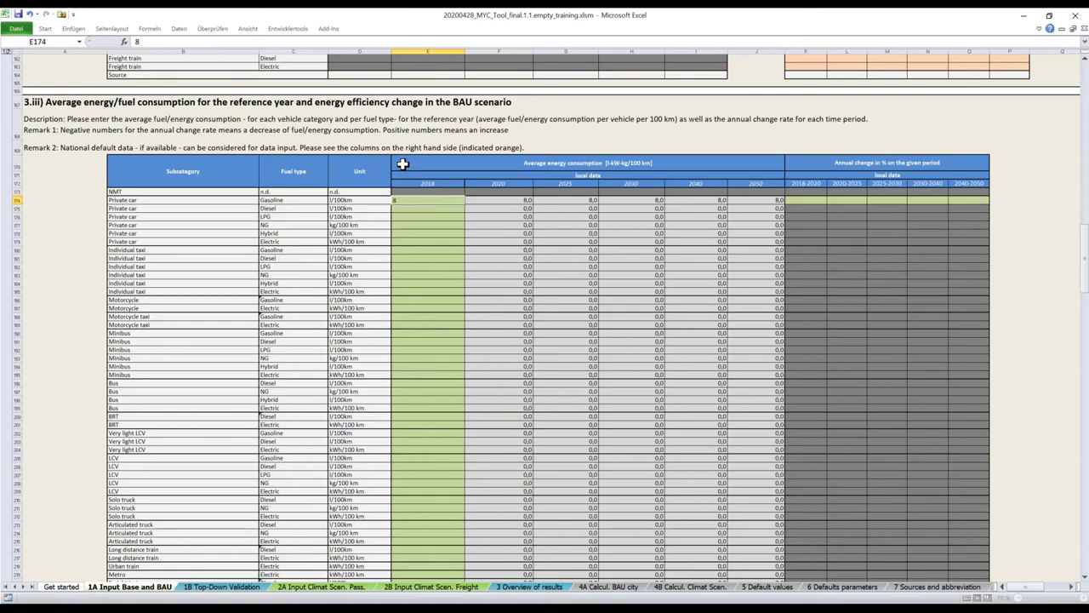
{"action": "key", "text": "Return"}
{"action": "type", "text": "6"}
{"action": "key", "text": "Return"}
Enter 2018 average consumption for the Electric Private car of 20 kWh/100 km and check the consumption units.
{"action": "scroll", "coordinate": [324, 107], "scroll_direction": "up", "scroll_amount": 14}
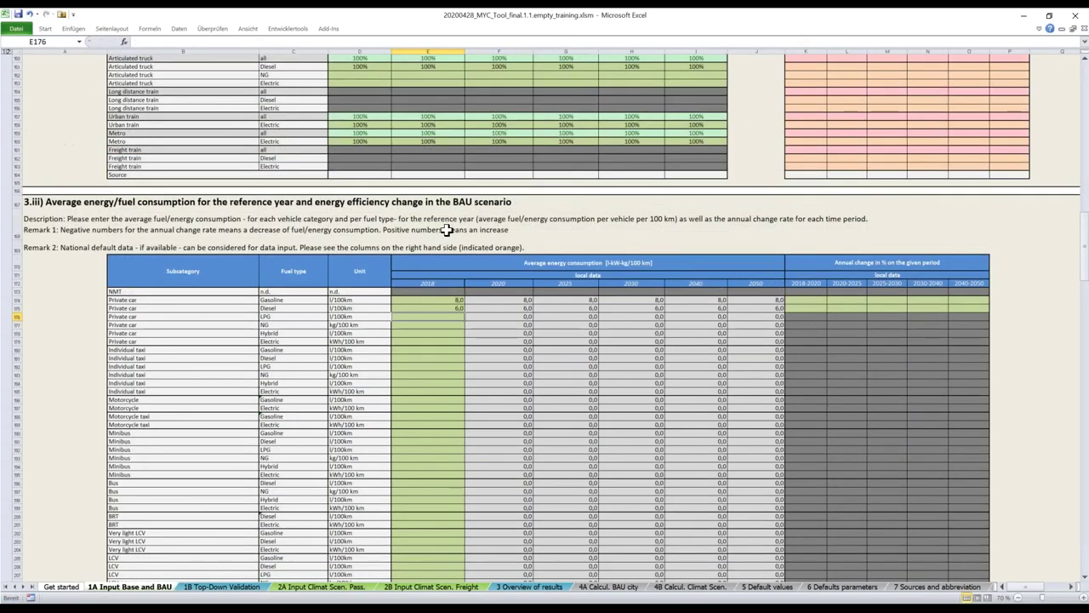
{"action": "scroll", "coordinate": [324, 107], "scroll_direction": "up", "scroll_amount": 8}
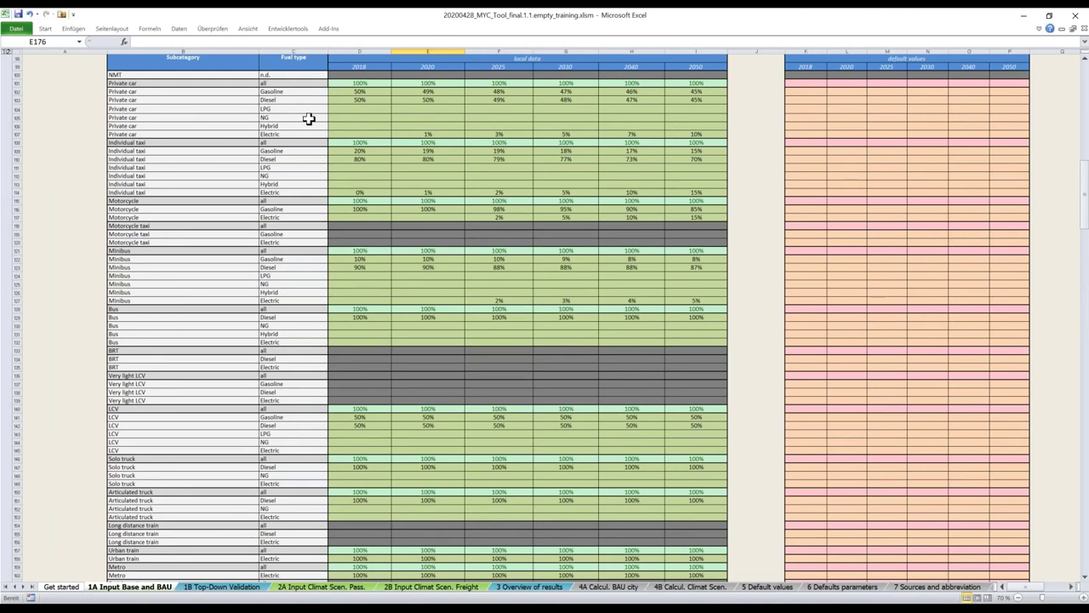
{"action": "scroll", "coordinate": [309, 132], "scroll_direction": "down", "scroll_amount": 3}
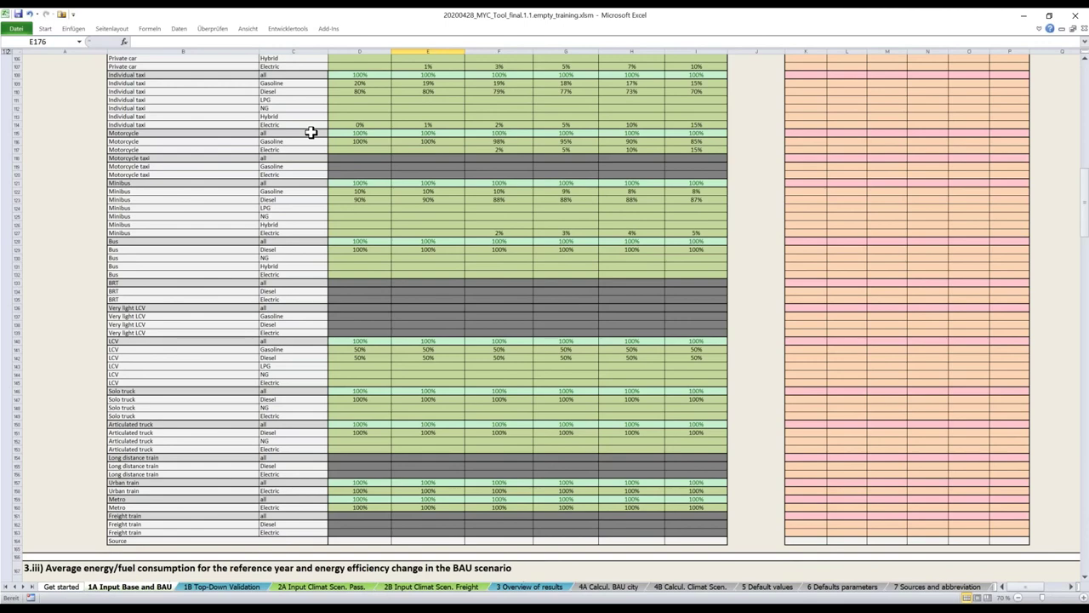
{"action": "scroll", "coordinate": [312, 132], "scroll_direction": "down", "scroll_amount": 9}
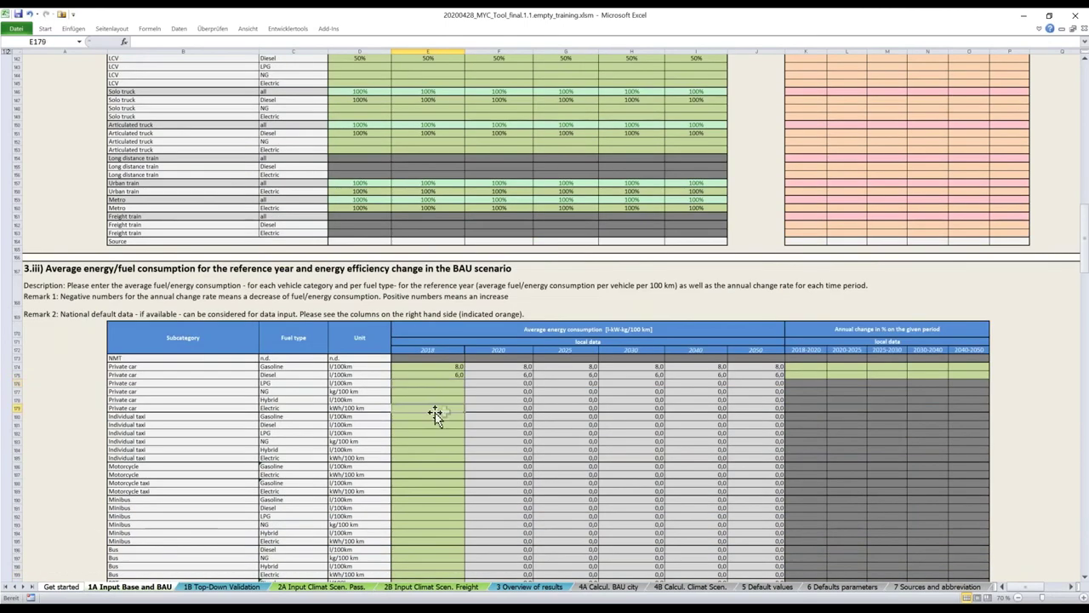
{"action": "type", "text": "20"}
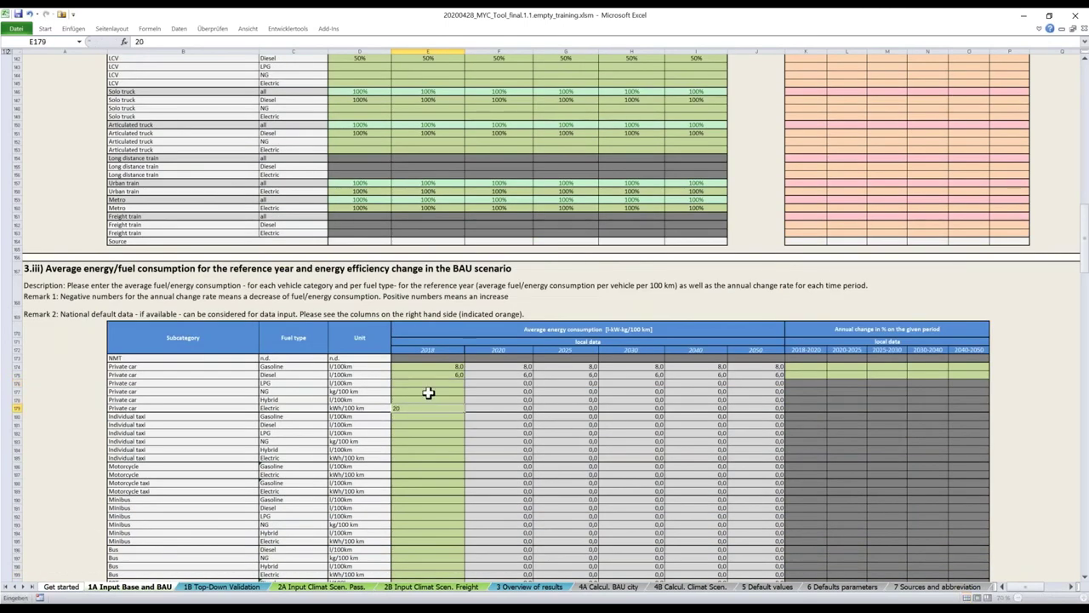
{"action": "key", "text": "Return"}
{"action": "left_click", "coordinate": [345, 366]}
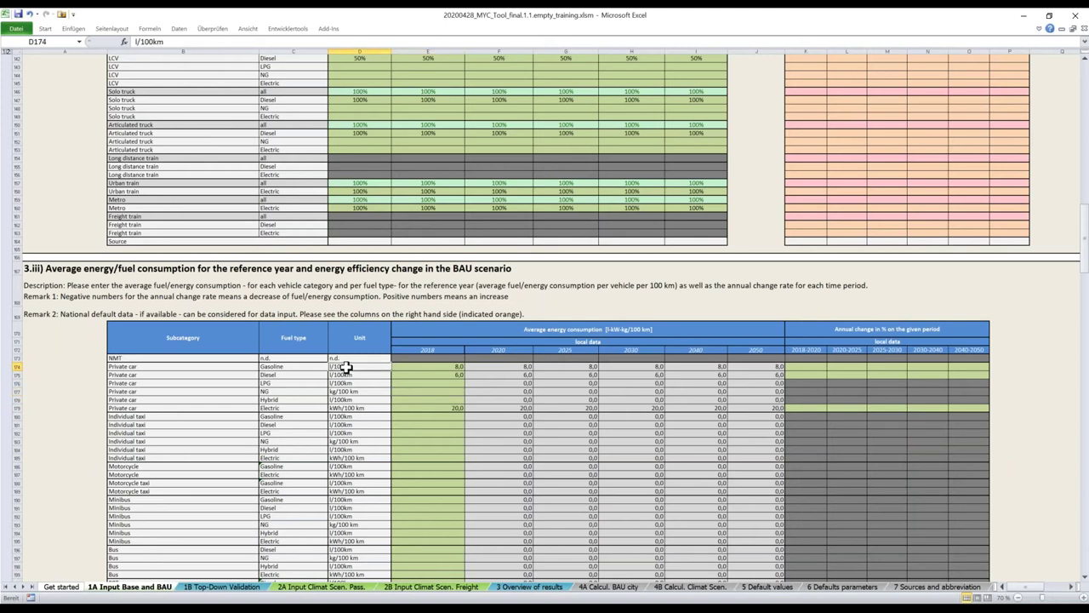
{"action": "left_click_drag", "start_coordinate": [344, 367], "coordinate": [351, 375]}
{"action": "left_click", "coordinate": [366, 389]}
{"action": "left_click", "coordinate": [362, 408]}
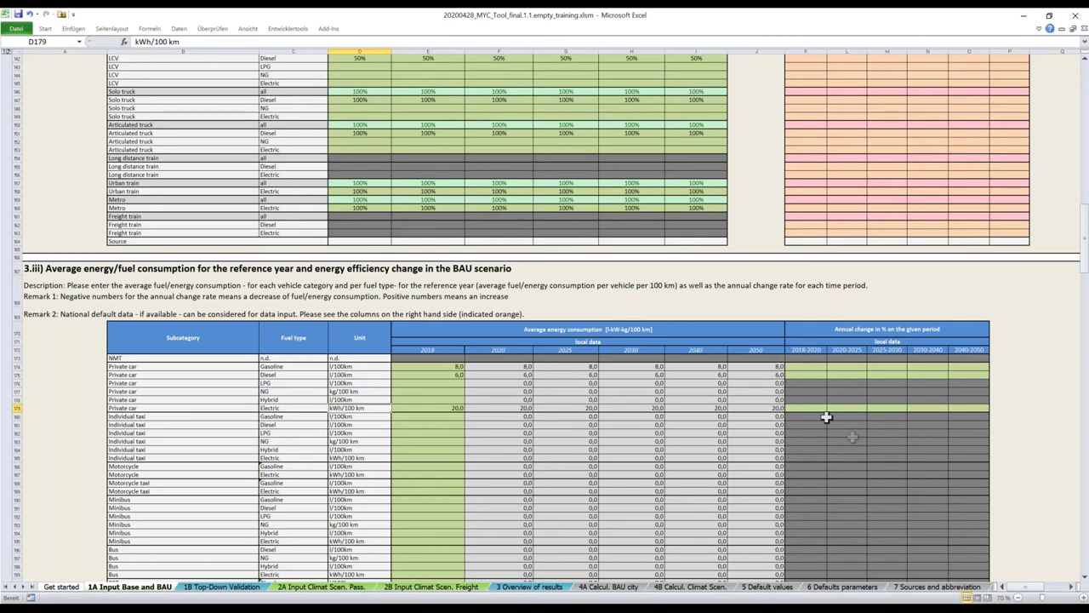
Enter an annual change of -0,5% for Gasoline Private car in both 2018-2020 and 2020-2025.
{"action": "left_click", "coordinate": [809, 373]}
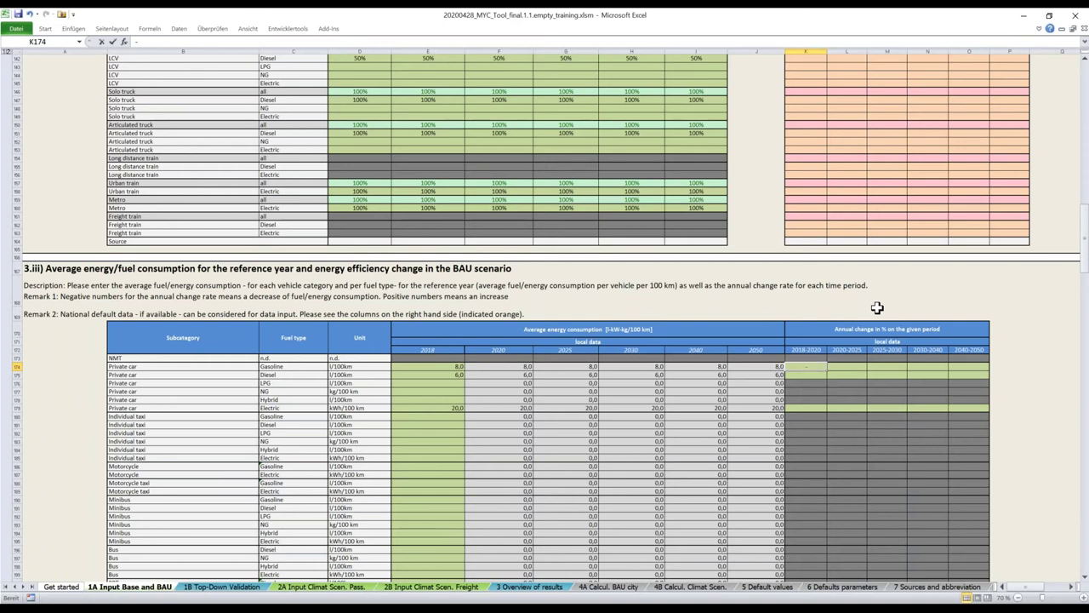
{"action": "type", "text": "-1%"}
{"action": "key", "text": "Return"}
{"action": "type", "text": "-0,5"}
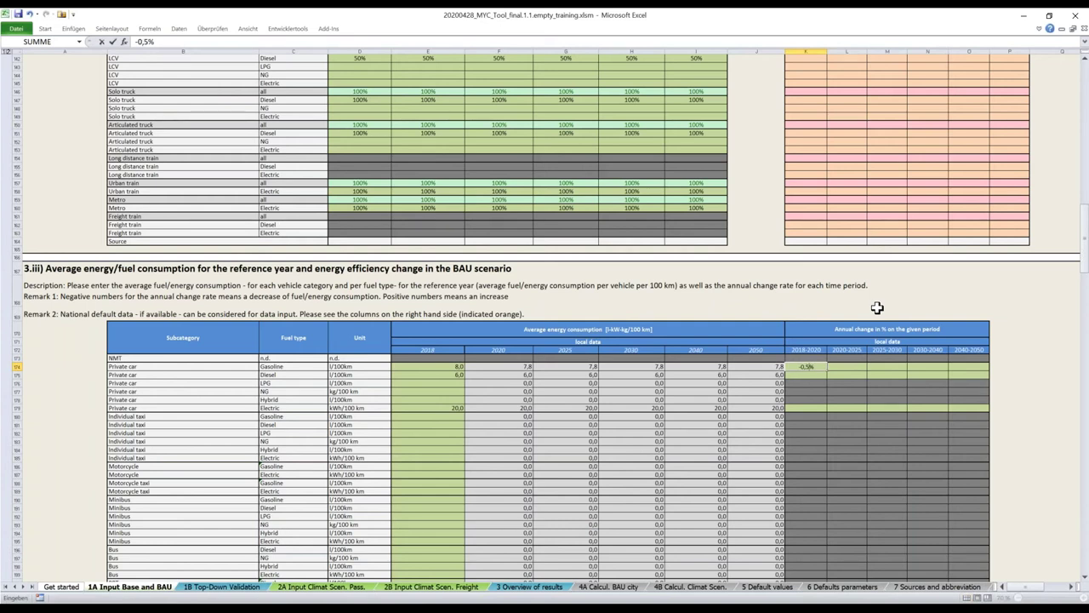
{"action": "key", "text": "Tab"}
{"action": "type", "text": "-0,5"}
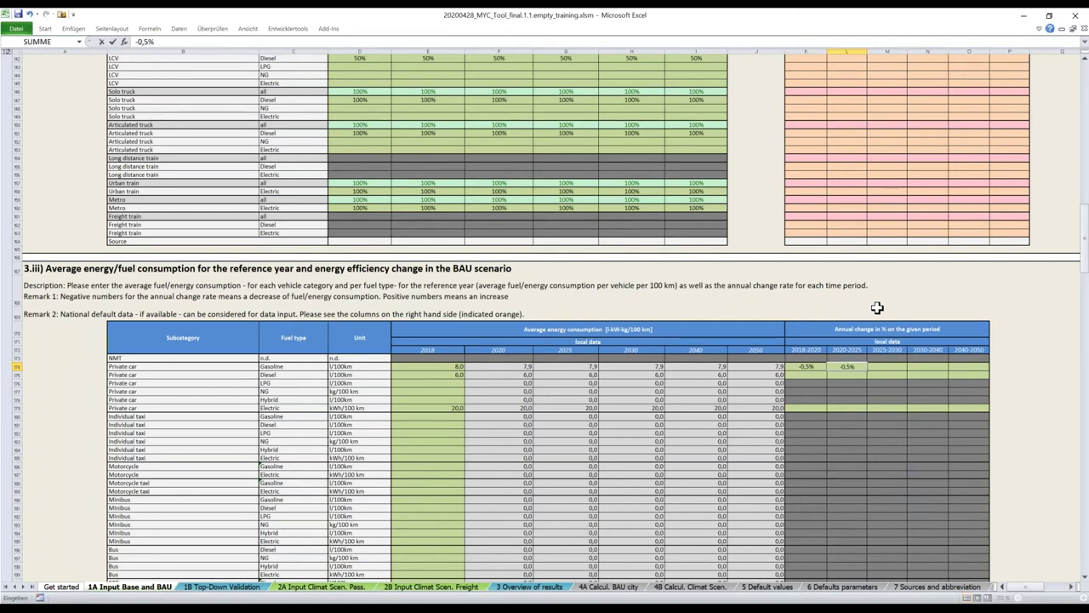
{"action": "key", "text": "Return"}
Enter an annual change of -0,5% for Diesel Private car in both 2018-2020 and 2020-2025.
{"action": "key", "text": "Left"}
{"action": "type", "text": "-"}
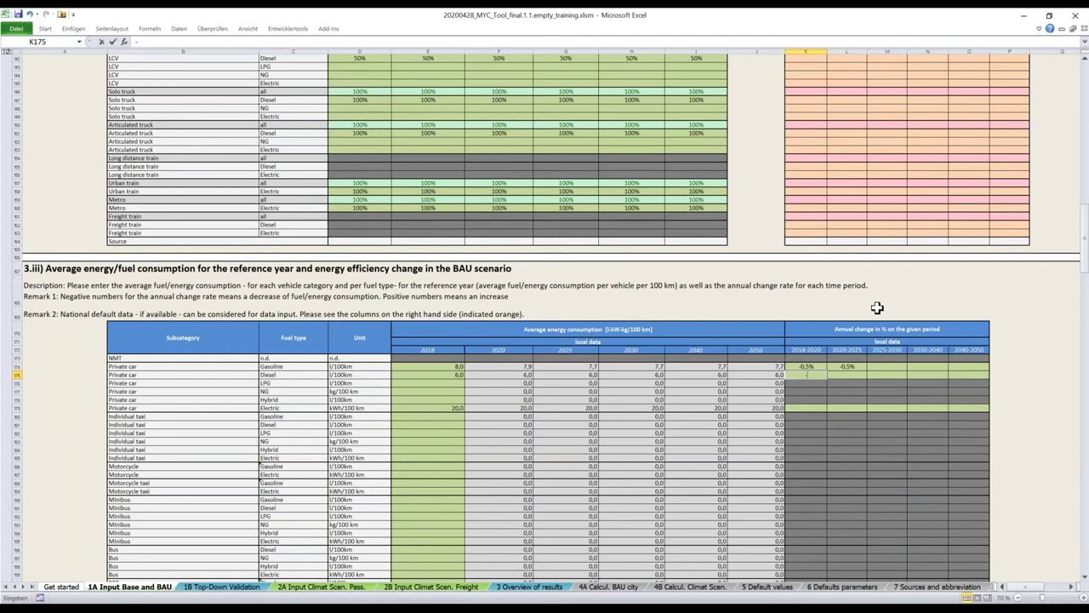
{"action": "type", "text": "0,5"}
{"action": "key", "text": "Right"}
{"action": "type", "text": "-0,5"}
{"action": "key", "text": "Right"}
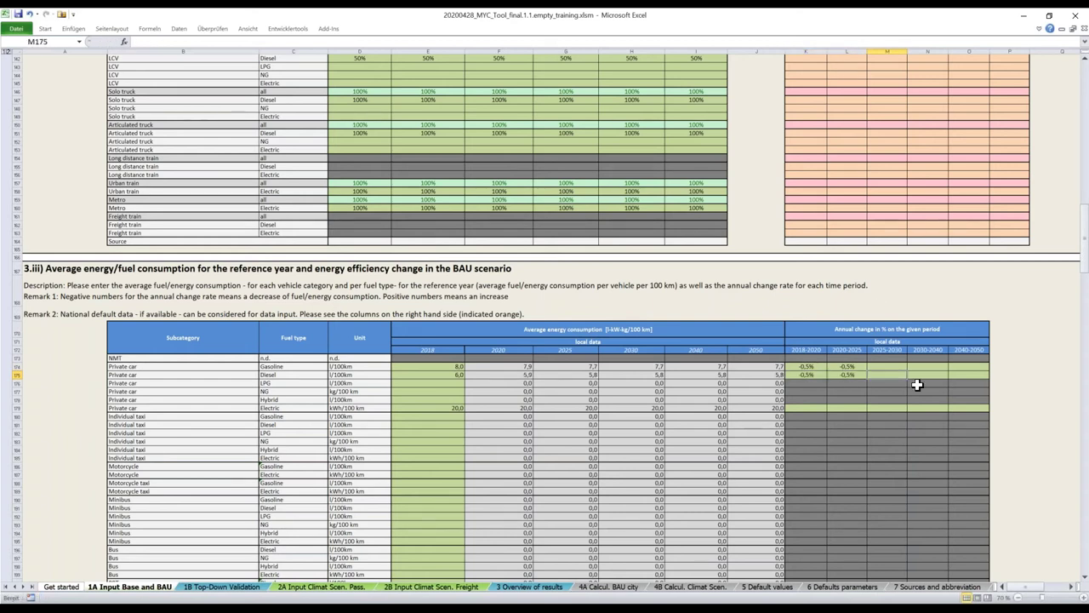
Enter an annual change of -0,5% for Gasoline Private car in 2025-2030, 2030-2040 and 2040-2050.
{"action": "left_click", "coordinate": [876, 366]}
{"action": "type", "text": "-0,5"}
{"action": "key", "text": "Right"}
{"action": "type", "text": "-0,5"}
{"action": "left_click", "coordinate": [969, 366]}
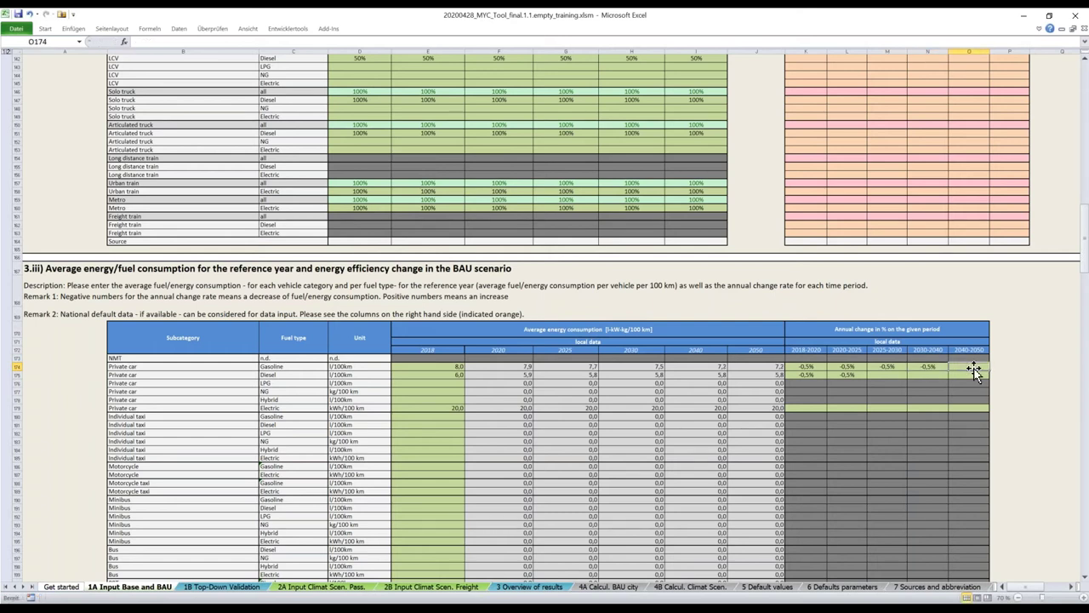
{"action": "type", "text": "-0,5"}
Enter annual changes for Diesel Private car of -0,5% in 2025-2030 and 0,5% in both 2030-2040 and 2040-2050.
{"action": "left_click", "coordinate": [905, 373]}
{"action": "type", "text": "-"}
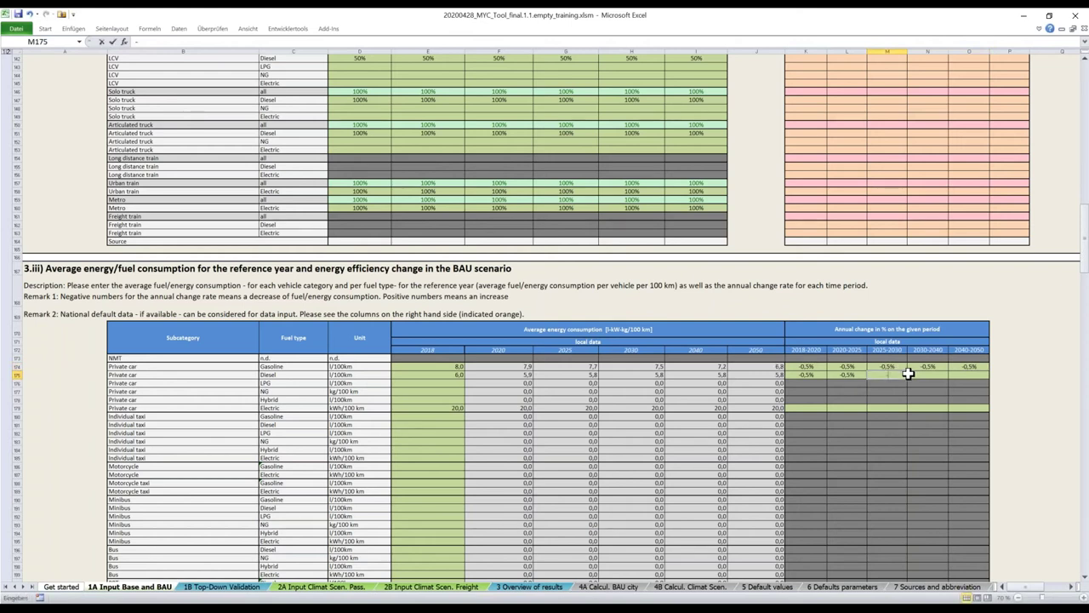
{"action": "type", "text": "0,5"}
{"action": "left_click", "coordinate": [908, 374]}
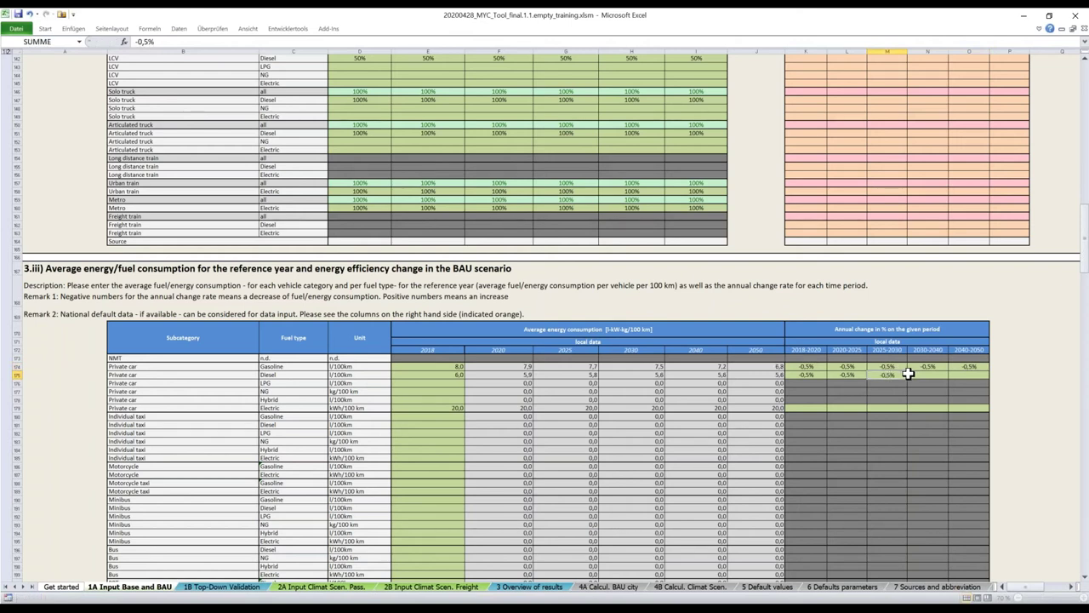
{"action": "type", "text": "0,5"}
{"action": "key", "text": "Return"}
{"action": "left_click", "coordinate": [969, 374]}
{"action": "type", "text": "0,5"}
{"action": "left_click", "coordinate": [894, 391]}
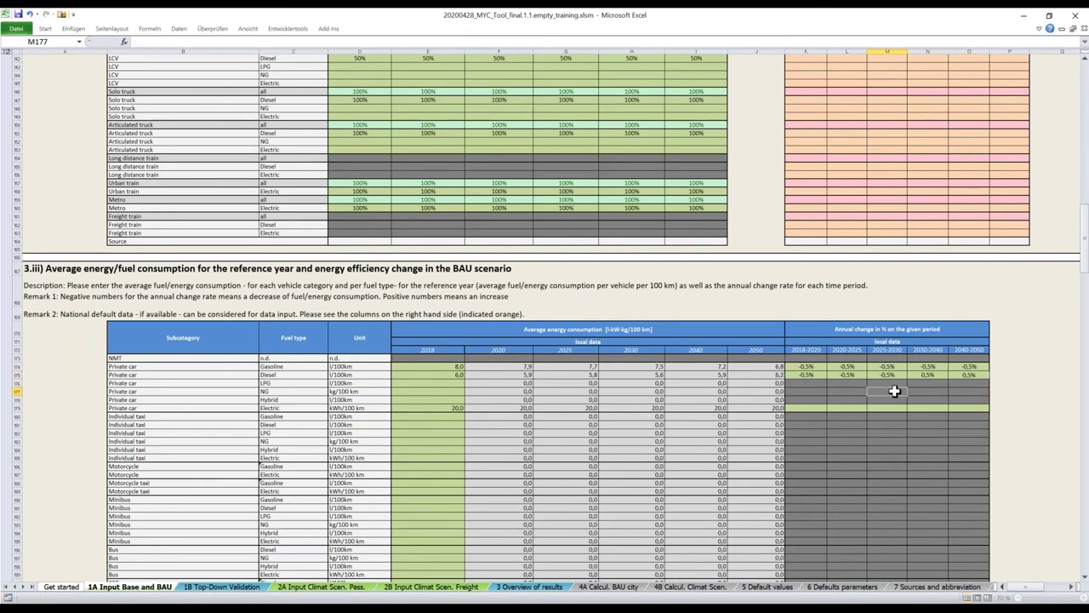
Change the 2018-2020 annual change for Diesel Private car to 0,5%.
{"action": "left_click", "coordinate": [823, 410]}
{"action": "scroll", "coordinate": [808, 374], "scroll_direction": "down", "scroll_amount": 2}
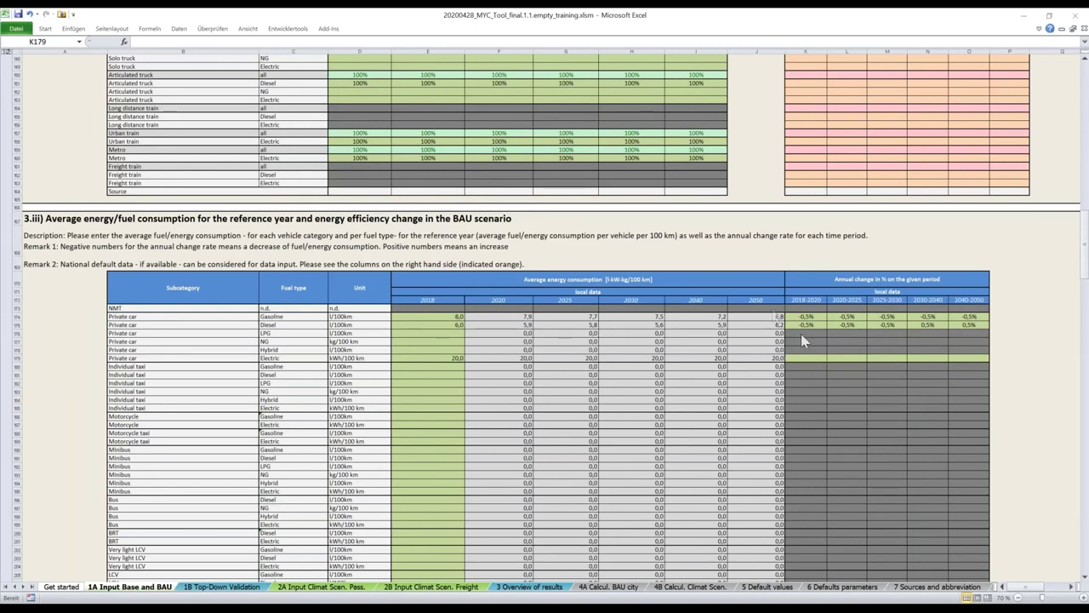
{"action": "key", "text": "alt+Tab"}
{"action": "left_click", "coordinate": [428, 366]}
{"action": "left_click", "coordinate": [806, 325]}
{"action": "type", "text": "0,5"}
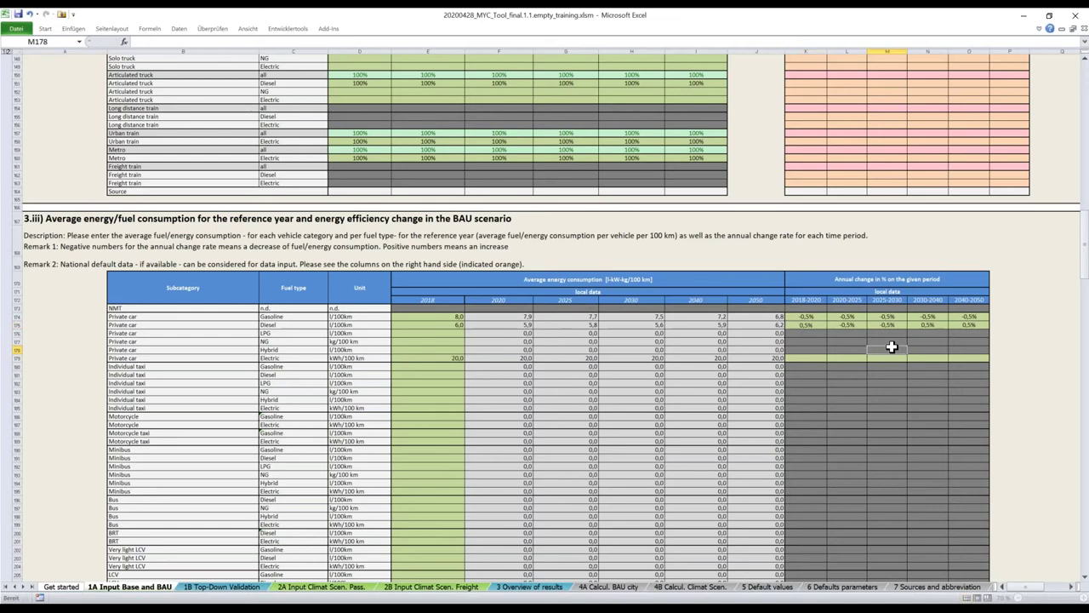
{"action": "left_click", "coordinate": [798, 324]}
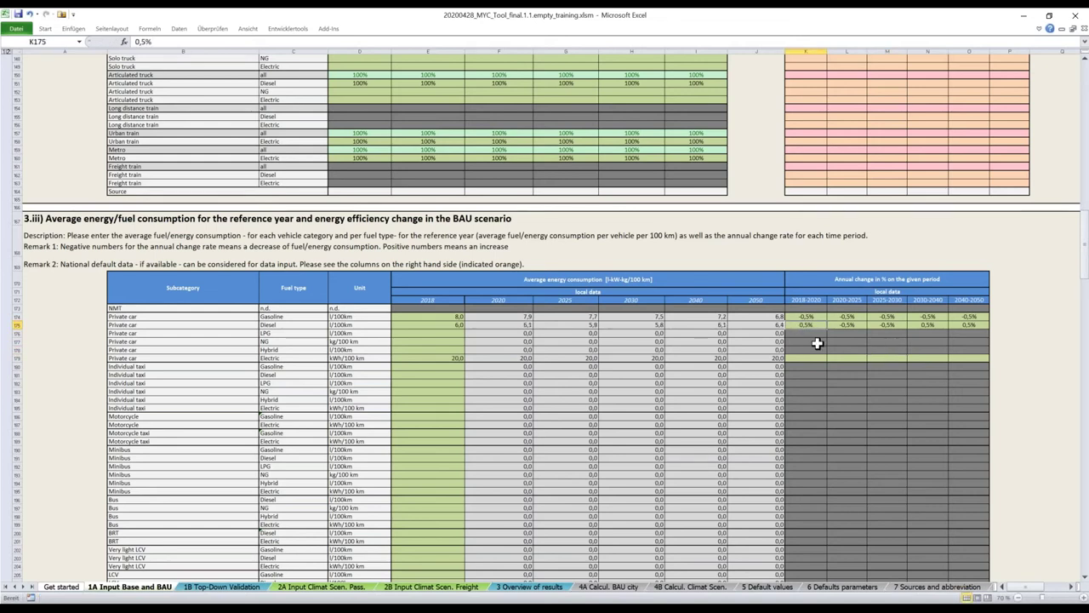
Set the 2018-2020 annual change for Diesel Private car to -0,5% and check the row's consumption formulas for 2020 and 2025.
{"action": "type", "text": "-0,5"}
{"action": "left_click", "coordinate": [815, 338]}
{"action": "left_click", "coordinate": [451, 324]}
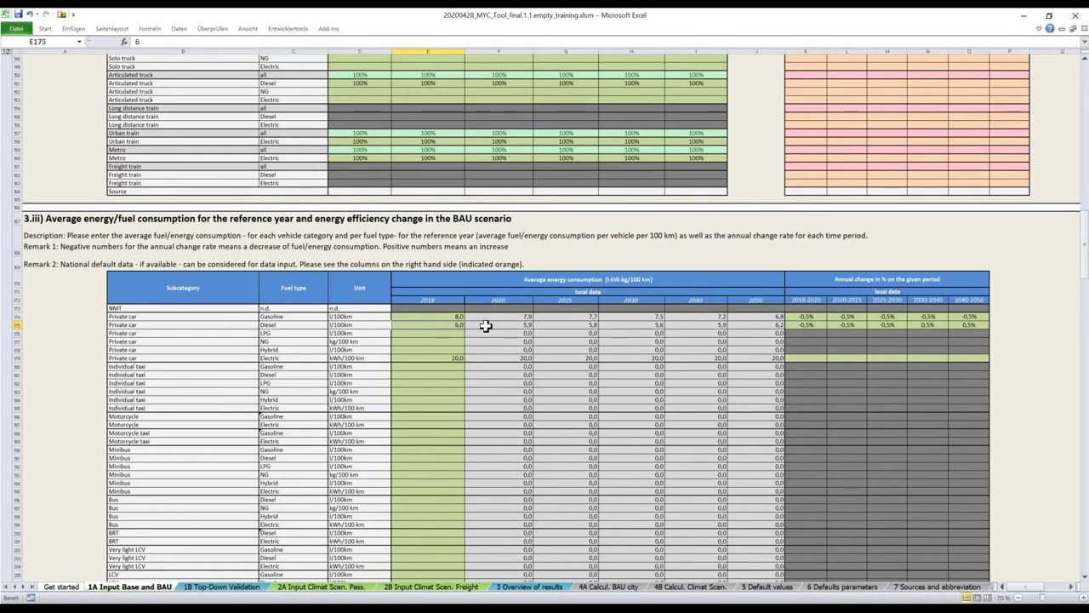
{"action": "left_click", "coordinate": [489, 325]}
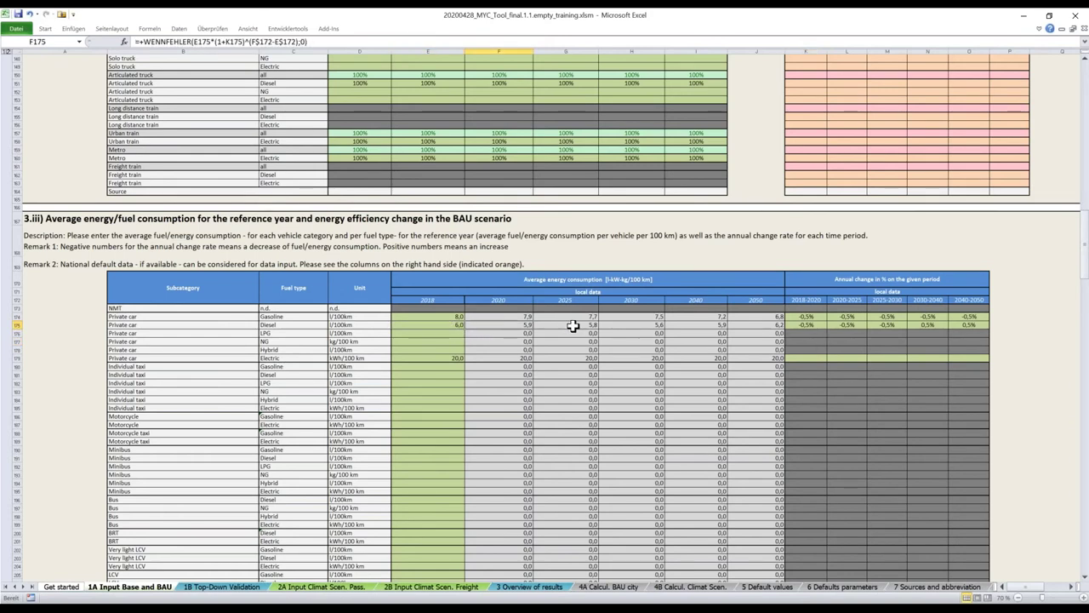
{"action": "left_click", "coordinate": [574, 326]}
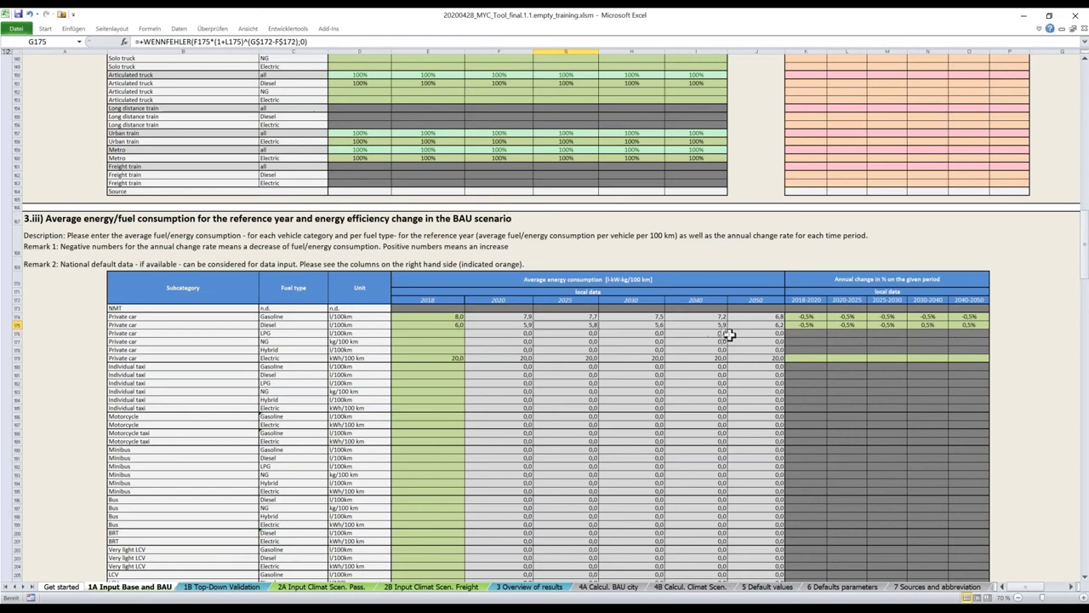
Enter the 2018 average consumption for Individual taxi: 9 for Gasoline, 7 for Diesel and 22 for Electric.
{"action": "left_click", "coordinate": [455, 366]}
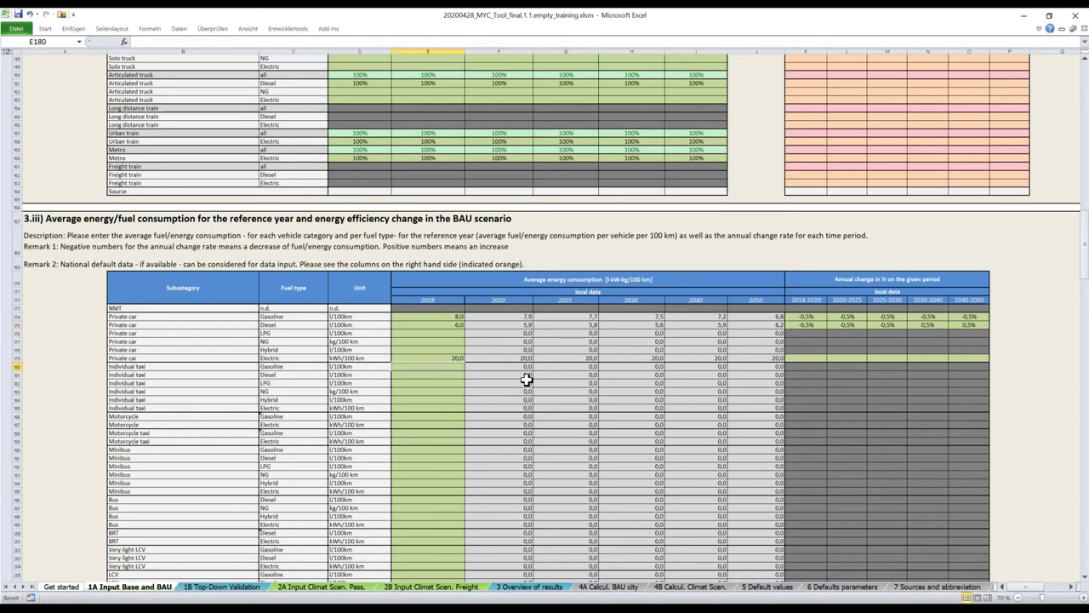
{"action": "type", "text": "9"}
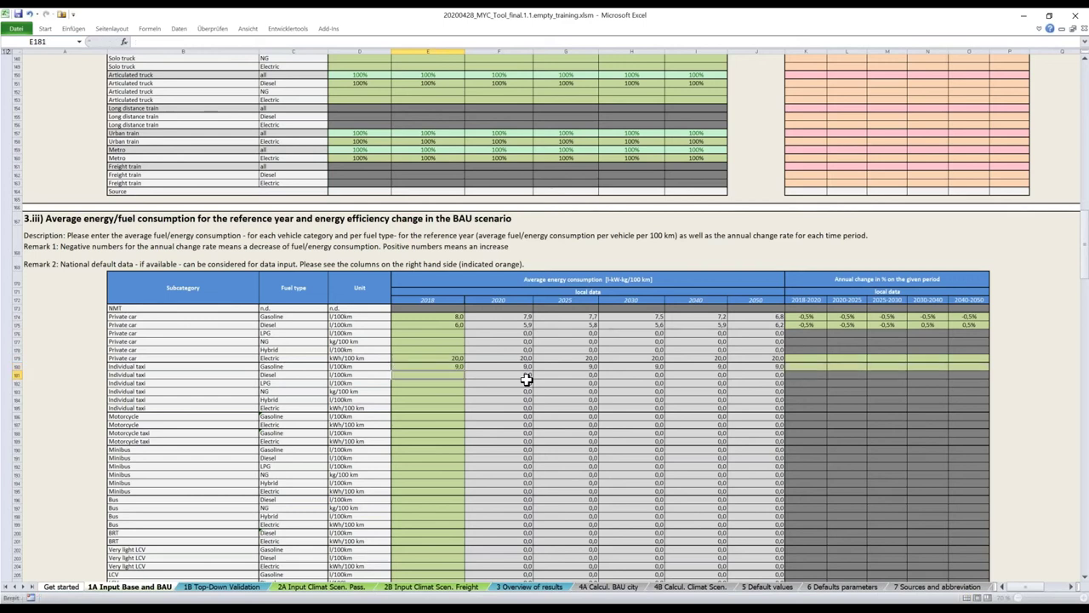
{"action": "key", "text": "Return"}
{"action": "type", "text": "7"}
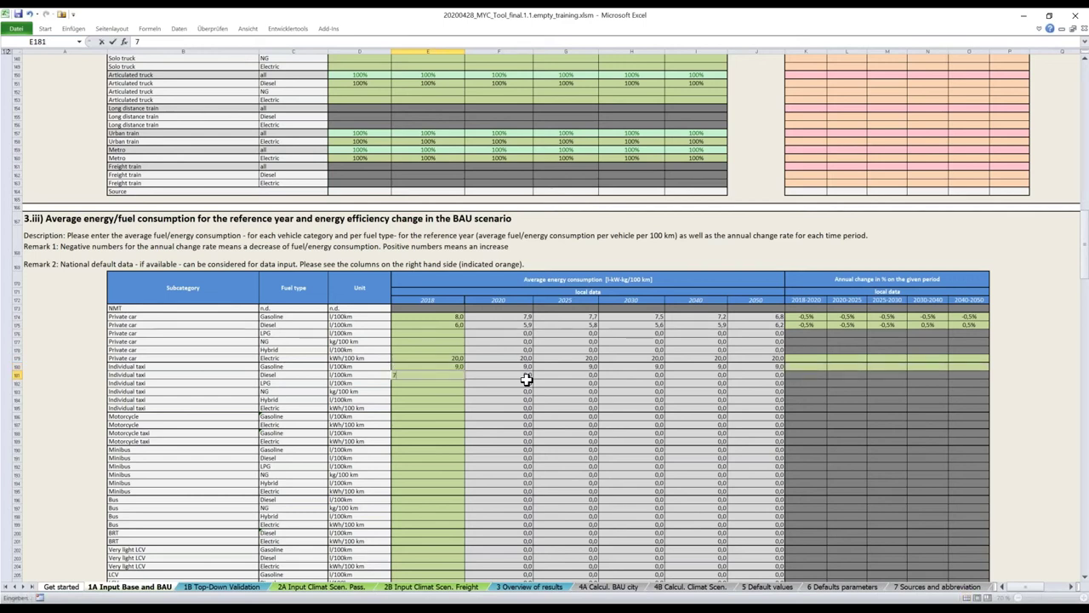
{"action": "key", "text": "Return"}
{"action": "key", "text": "Return"}
{"action": "key", "text": "Return"}
{"action": "key", "text": "Return"}
{"action": "type", "text": "22"}
{"action": "left_click", "coordinate": [527, 380]}
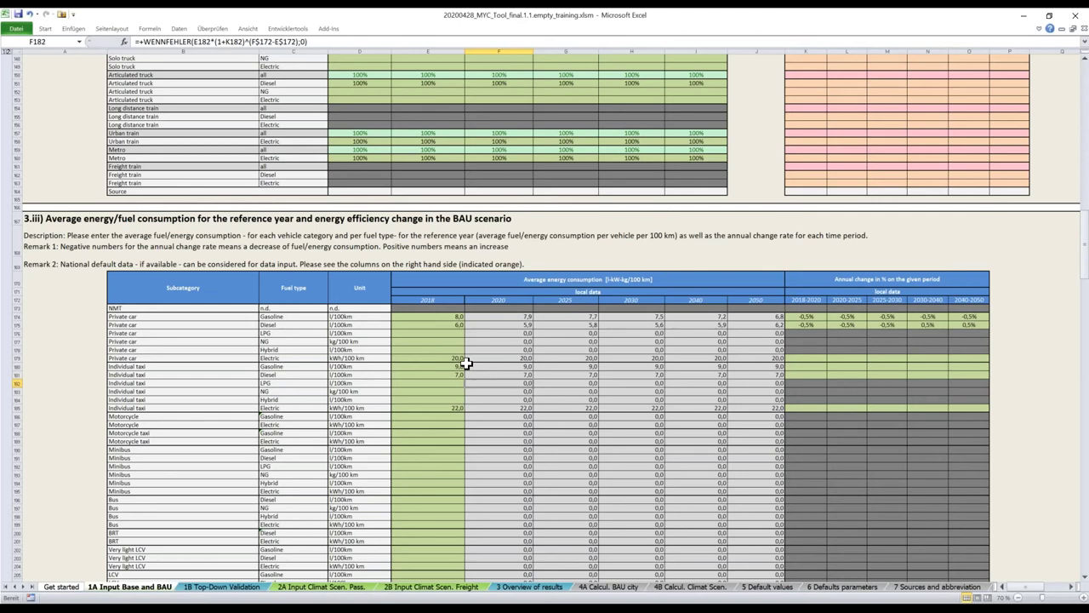
Enter the 2018 average consumption for Motorcycle: 4 for Gasoline and 10 for Electric.
{"action": "scroll", "coordinate": [466, 363], "scroll_direction": "down", "scroll_amount": 1}
{"action": "scroll", "coordinate": [462, 360], "scroll_direction": "down", "scroll_amount": 1}
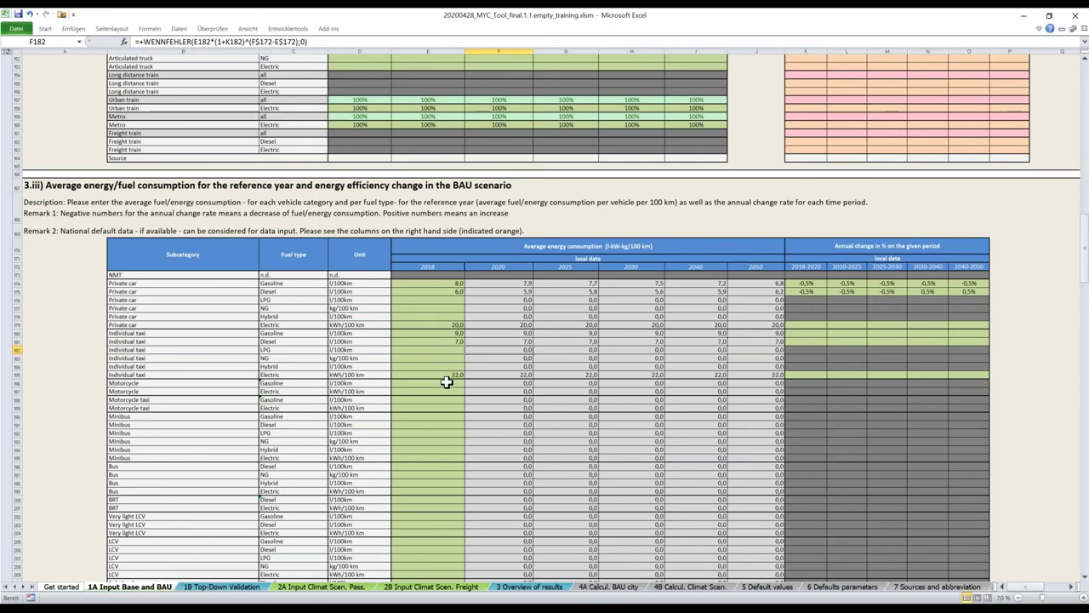
{"action": "left_click", "coordinate": [446, 382]}
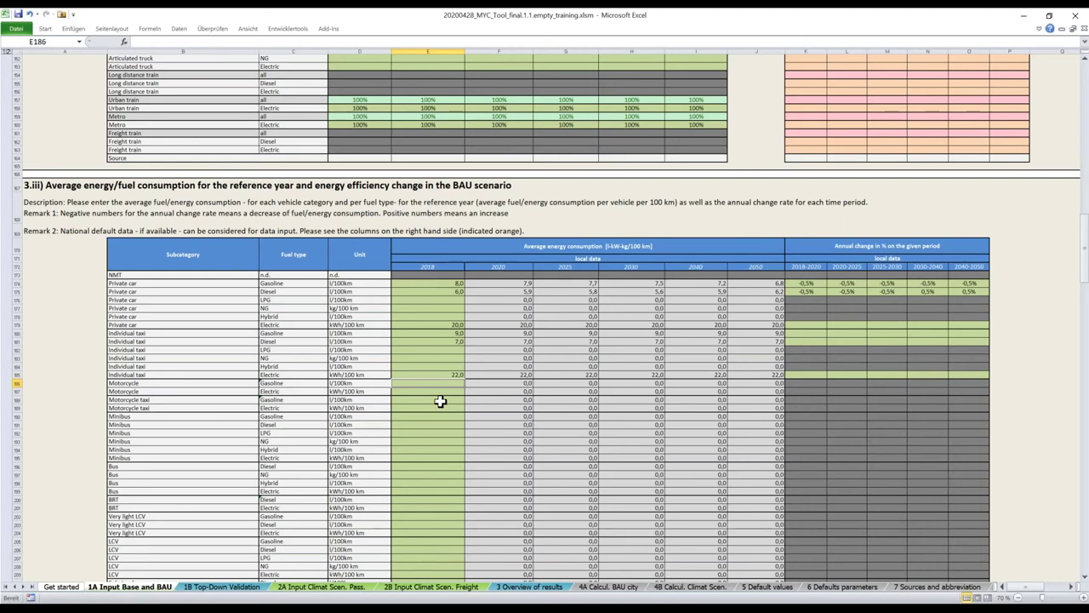
{"action": "type", "text": "4"}
{"action": "key", "text": "Return"}
{"action": "type", "text": "10"}
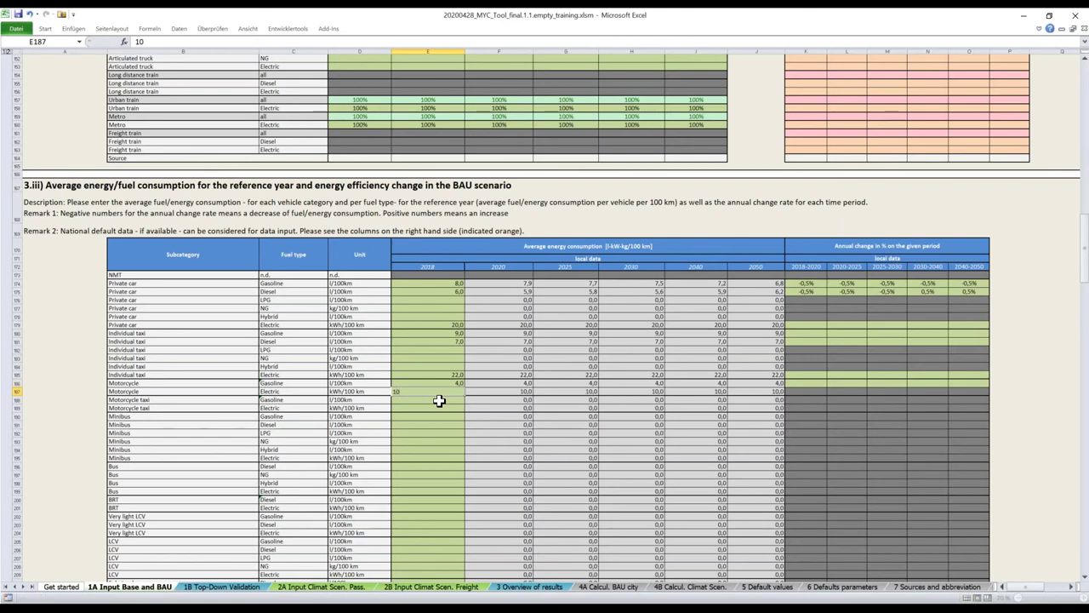
{"action": "key", "text": "Return"}
Enter the 2018 average consumption for Minibus: 15 for Gasoline and 13 for Diesel.
{"action": "left_click", "coordinate": [439, 415]}
{"action": "type", "text": "15"}
{"action": "key", "text": "Return"}
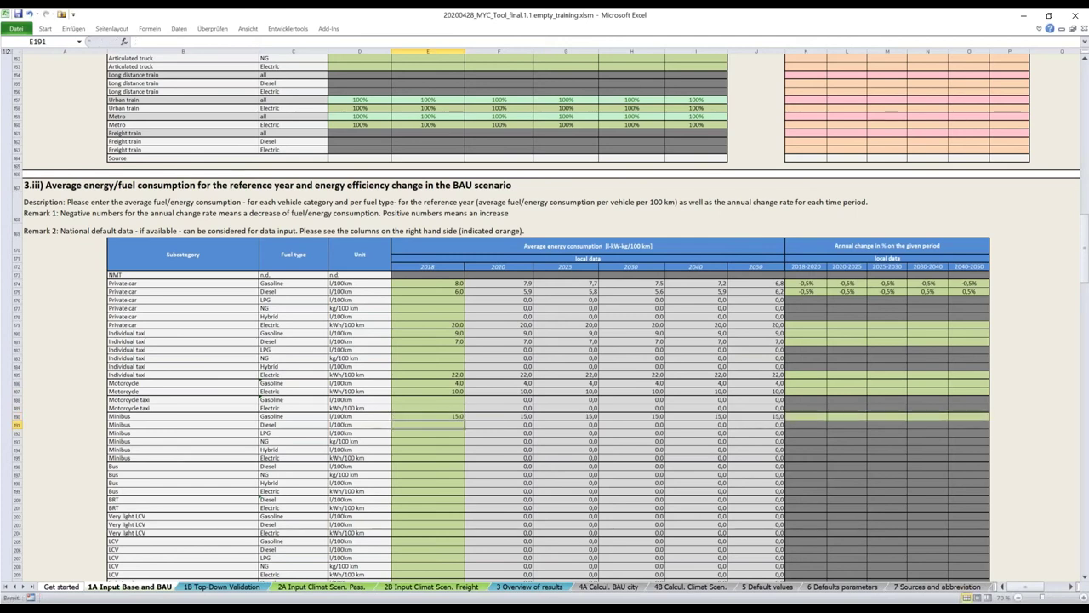
{"action": "type", "text": "13"}
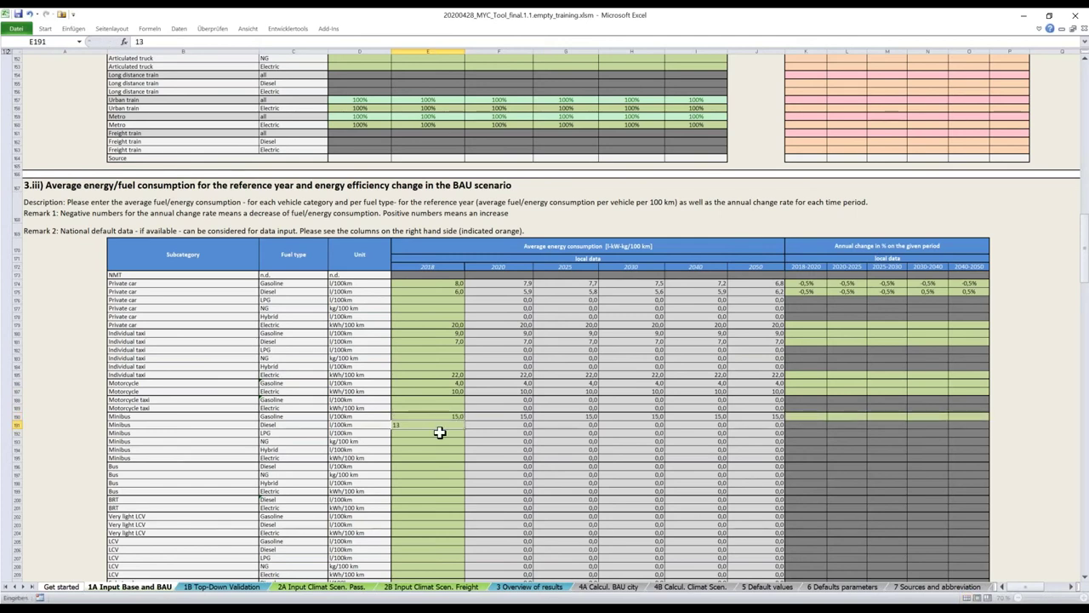
{"action": "key", "text": "Return"}
Enter a 2018 average consumption of 25 for Diesel Bus.
{"action": "scroll", "coordinate": [439, 436], "scroll_direction": "down", "scroll_amount": 1}
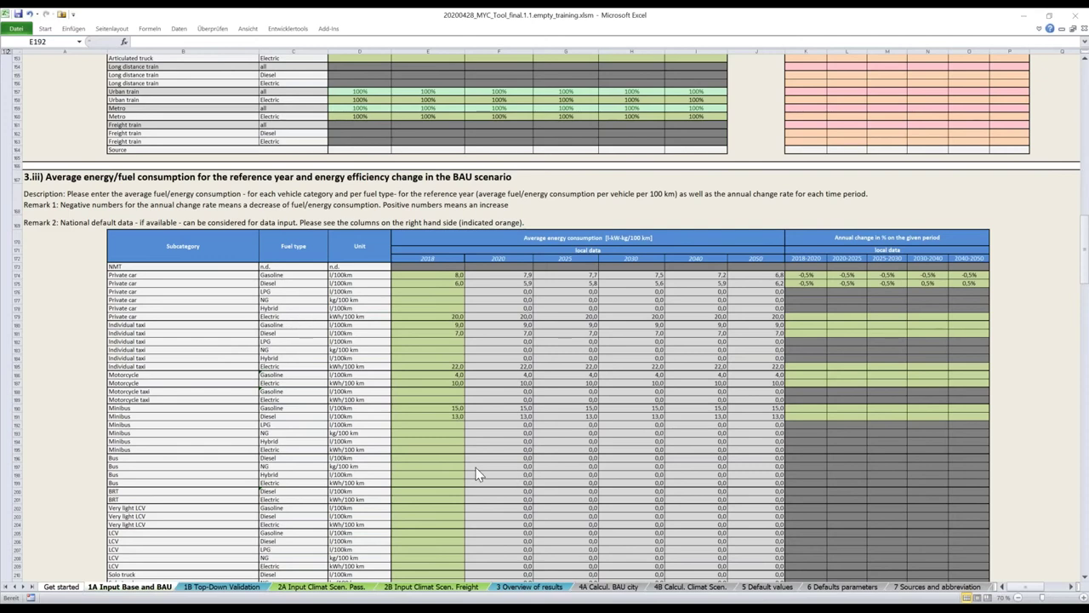
{"action": "left_click", "coordinate": [457, 456]}
{"action": "type", "text": "25"}
{"action": "left_click", "coordinate": [538, 460]}
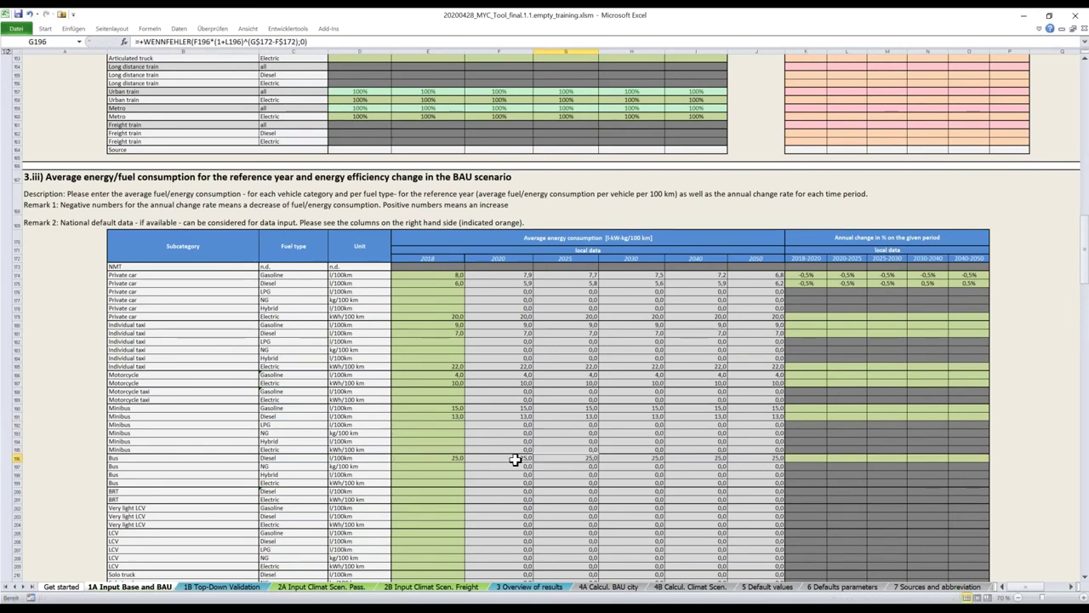
Enter the 2018 average consumption for LCV: 17 for Gasoline and 15 for Diesel.
{"action": "scroll", "coordinate": [516, 460], "scroll_direction": "down", "scroll_amount": 5}
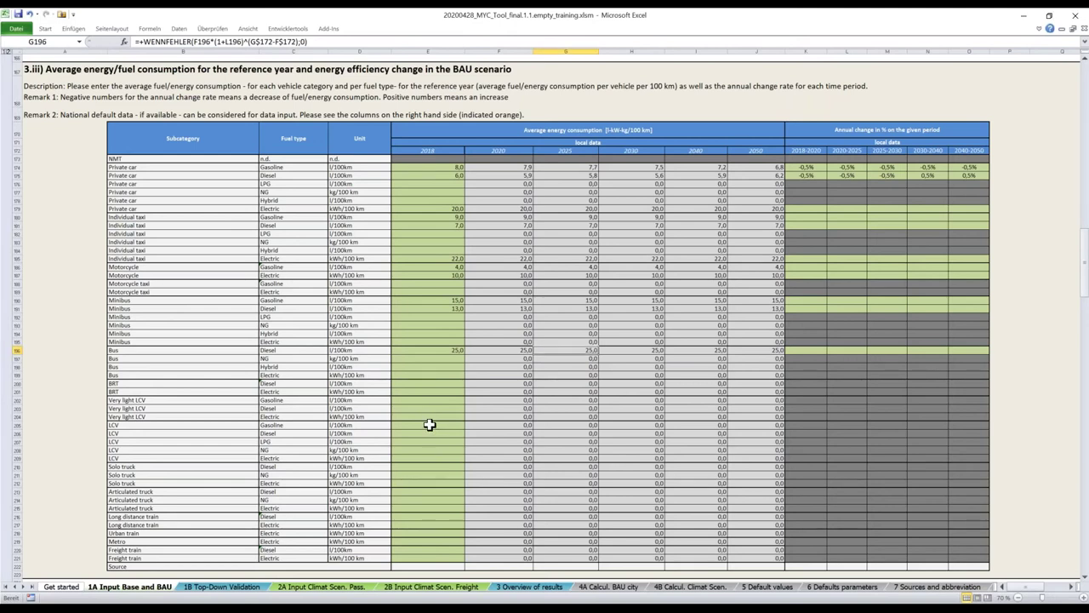
{"action": "left_click", "coordinate": [430, 424]}
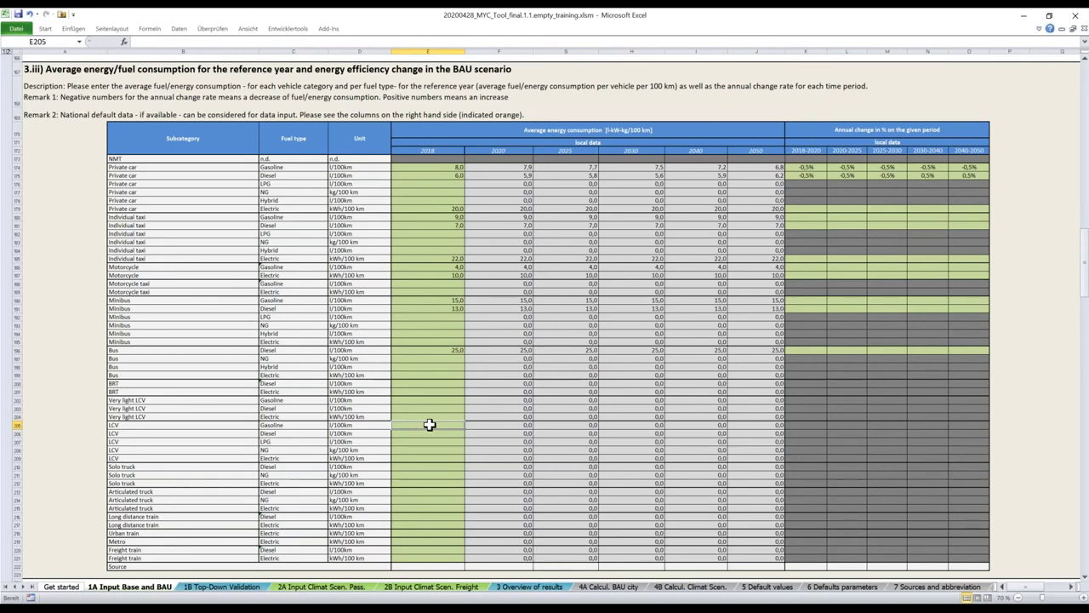
{"action": "type", "text": "17"}
{"action": "key", "text": "Return"}
{"action": "type", "text": "15"}
{"action": "key", "text": "Return"}
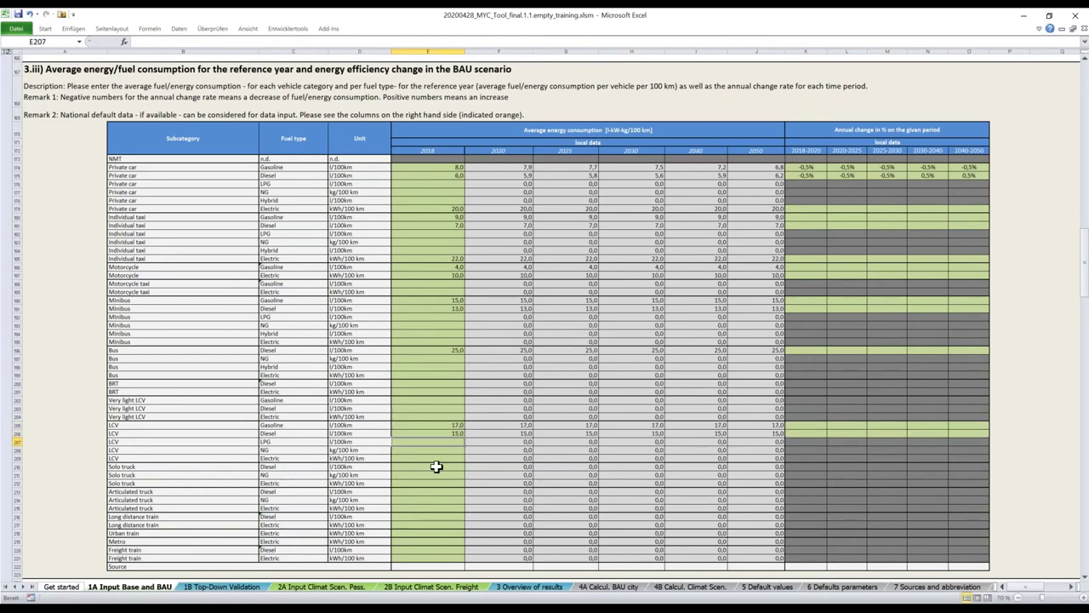
Enter the 2018 diesel consumption for the trucks: 25 for Solo truck and 32 for Articulated truck.
{"action": "left_click", "coordinate": [435, 466]}
{"action": "type", "text": "25"}
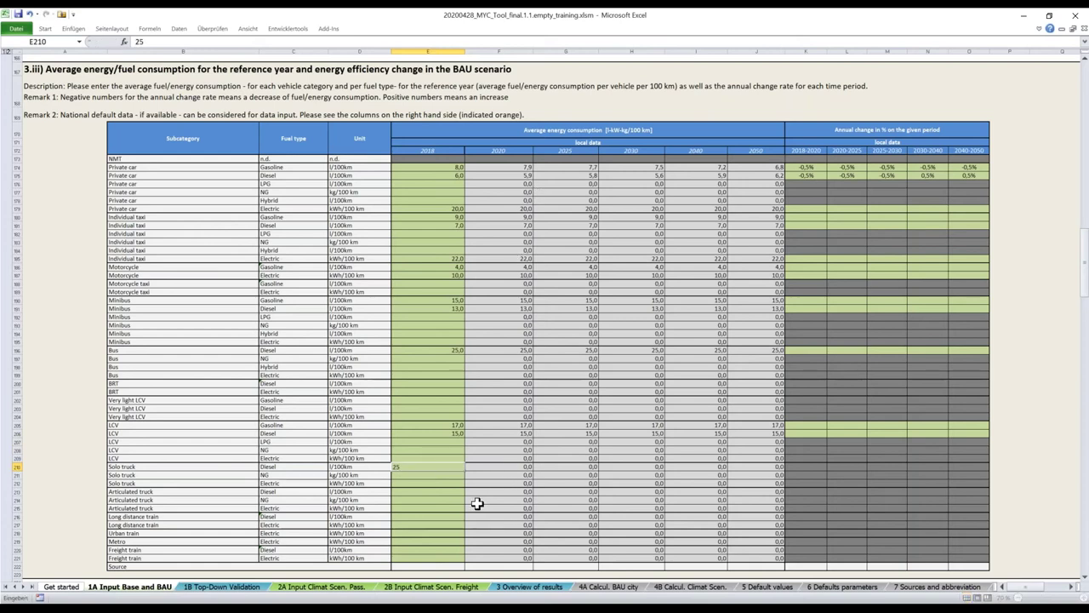
{"action": "left_click", "coordinate": [478, 504]}
{"action": "key", "text": "Left"}
{"action": "key", "text": "Up"}
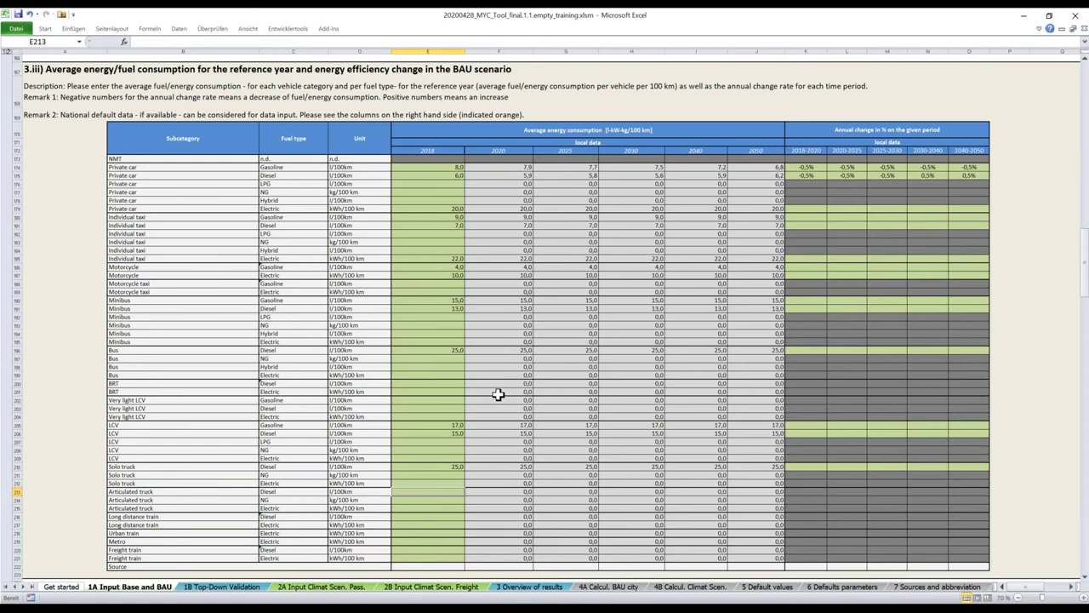
{"action": "type", "text": "32"}
{"action": "left_click", "coordinate": [505, 383]}
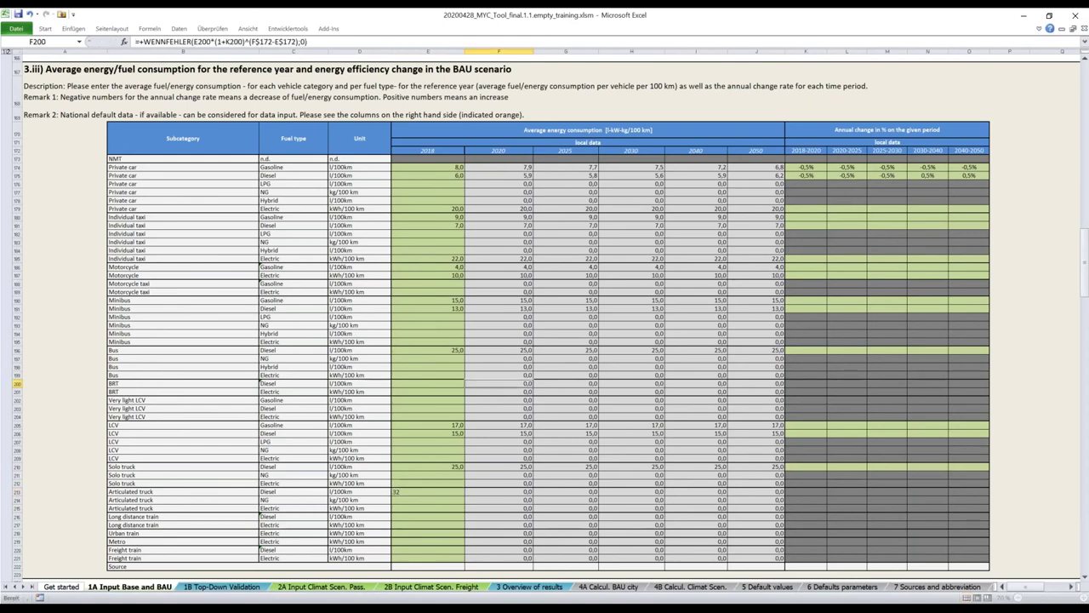
Enter the 2018 electric consumption for rail: 750 for Urban train and 600 for Metro.
{"action": "left_click", "coordinate": [430, 532]}
{"action": "type", "text": "750"}
{"action": "key", "text": "Return"}
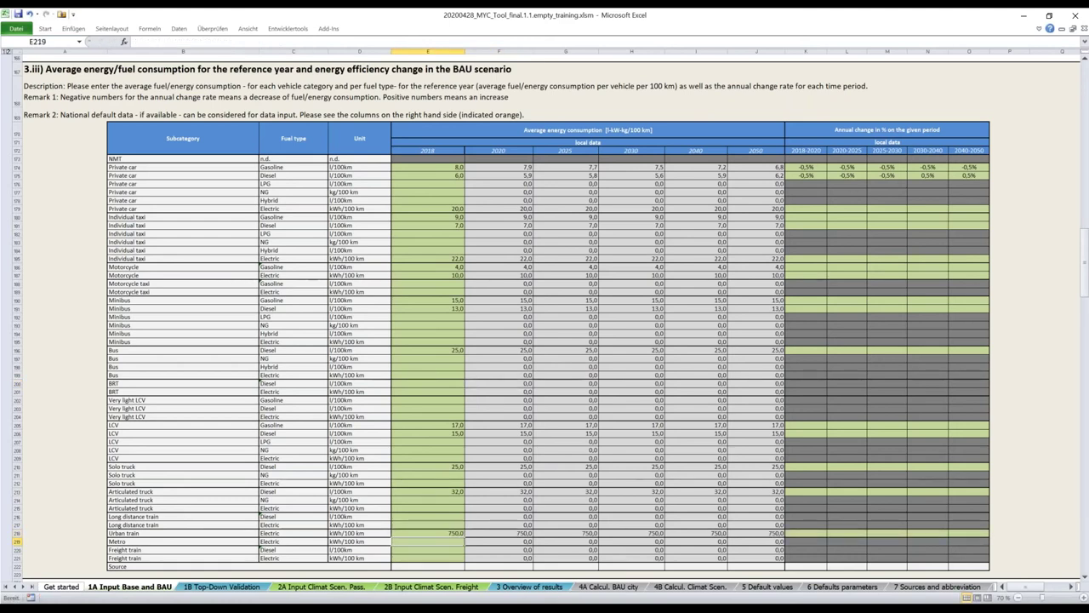
{"action": "type", "text": "600"}
{"action": "key", "text": "Return"}
{"action": "left_click", "coordinate": [492, 492]}
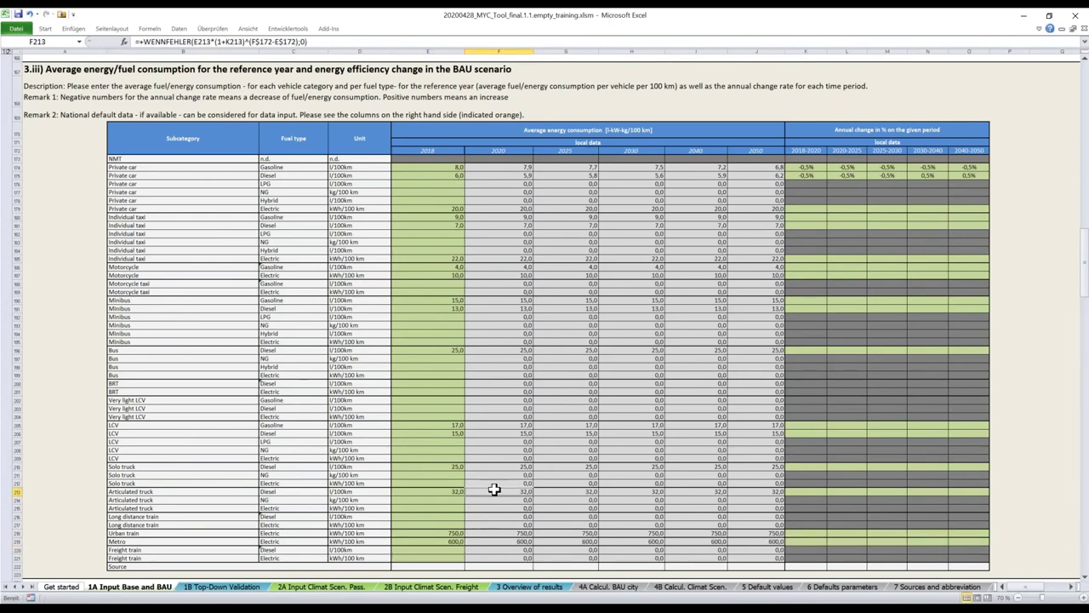
In section 3.iv, enter a Road - Electric CO2 content of 500 g CO2/kWh for both 2018 and 2020.
{"action": "scroll", "coordinate": [490, 480], "scroll_direction": "down", "scroll_amount": 4}
{"action": "scroll", "coordinate": [490, 480], "scroll_direction": "down", "scroll_amount": 2}
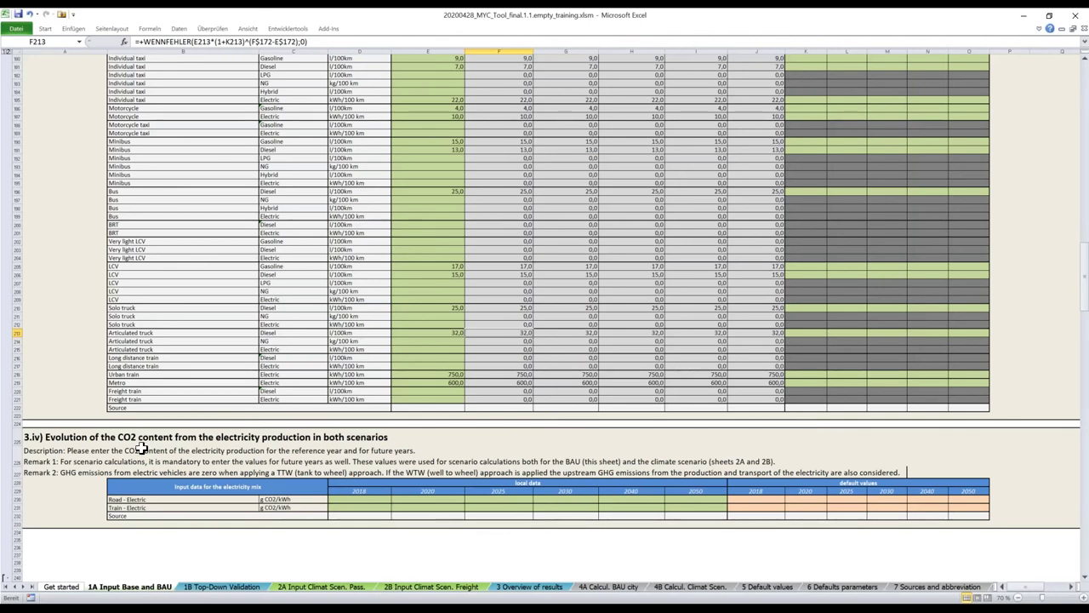
{"action": "left_click", "coordinate": [373, 500]}
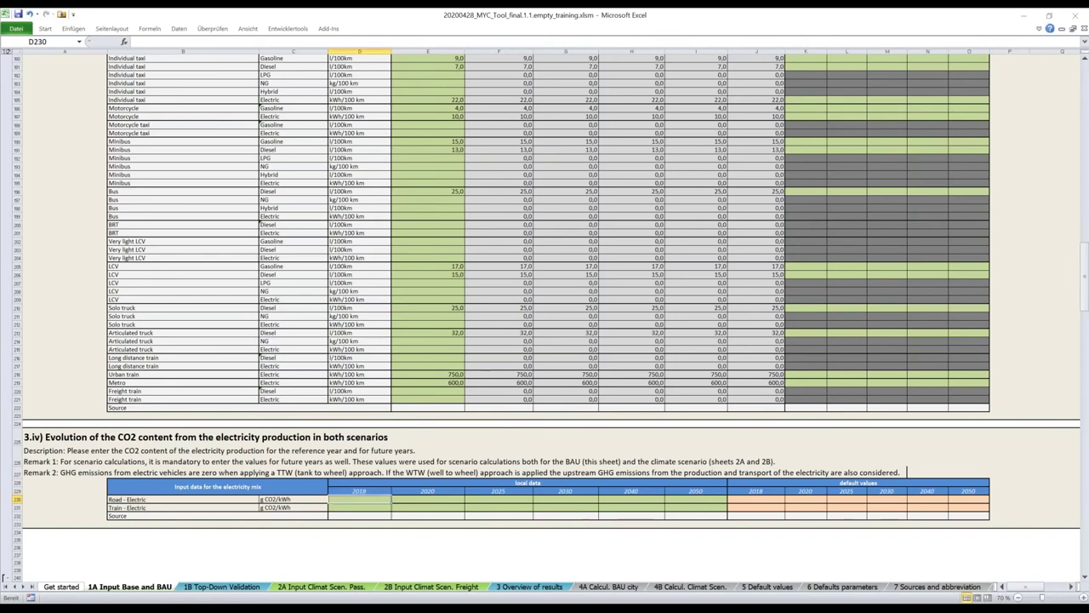
{"action": "left_click", "coordinate": [375, 497]}
{"action": "type", "text": "500"}
{"action": "key", "text": "Tab"}
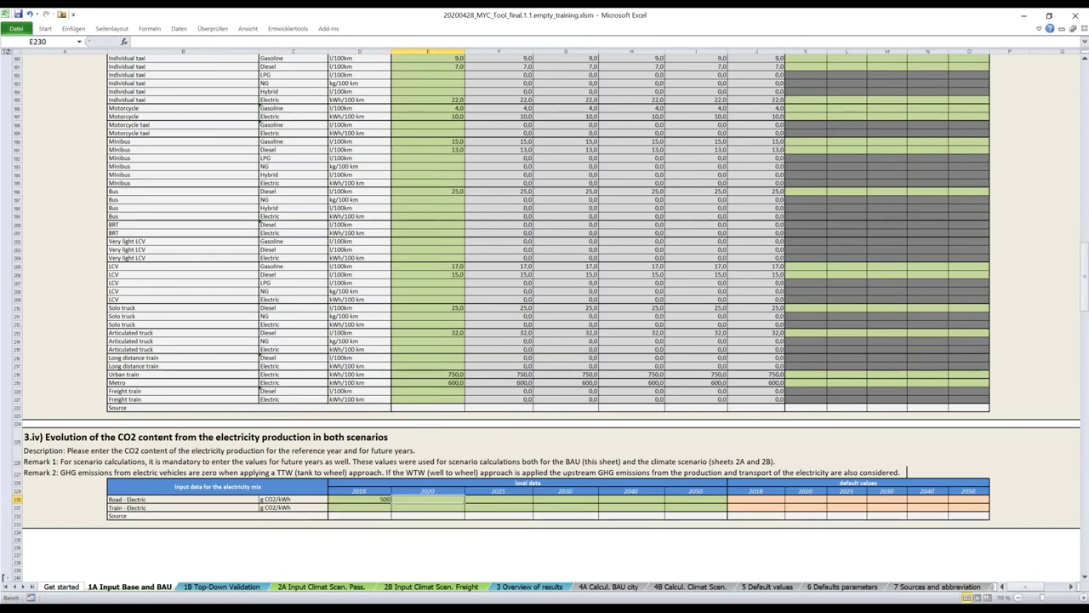
{"action": "type", "text": "500"}
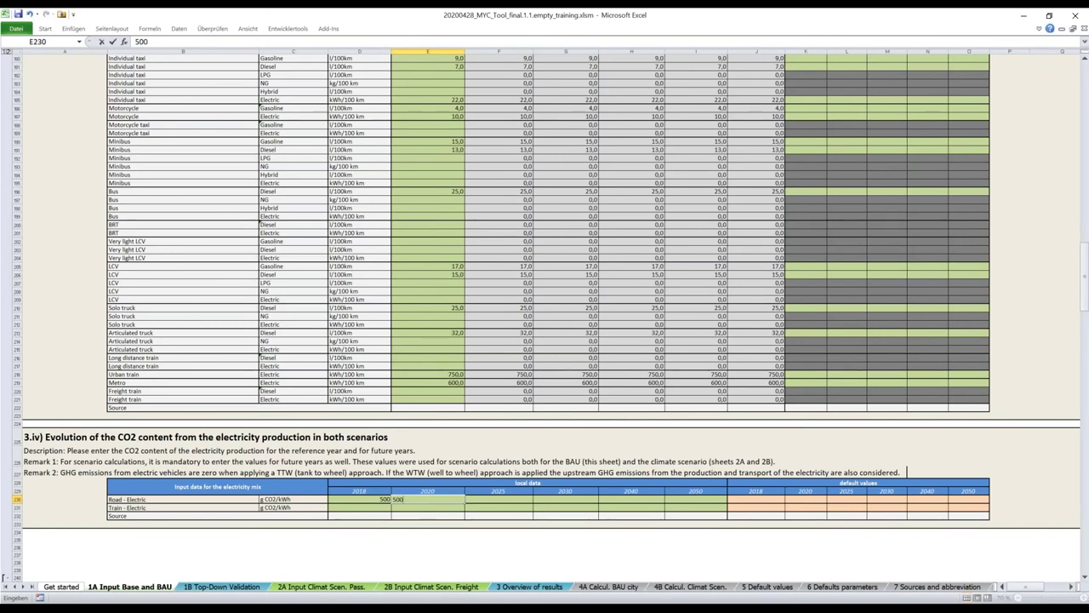
{"action": "key", "text": "Tab"}
Enter the Road - Electric CO2 content as 460 for 2025, 450 for 2030, and 400 for both 2040 and 2050.
{"action": "type", "text": "460"}
{"action": "key", "text": "Tab"}
{"action": "type", "text": "450"}
{"action": "key", "text": "Tab"}
{"action": "type", "text": "400"}
{"action": "key", "text": "Tab"}
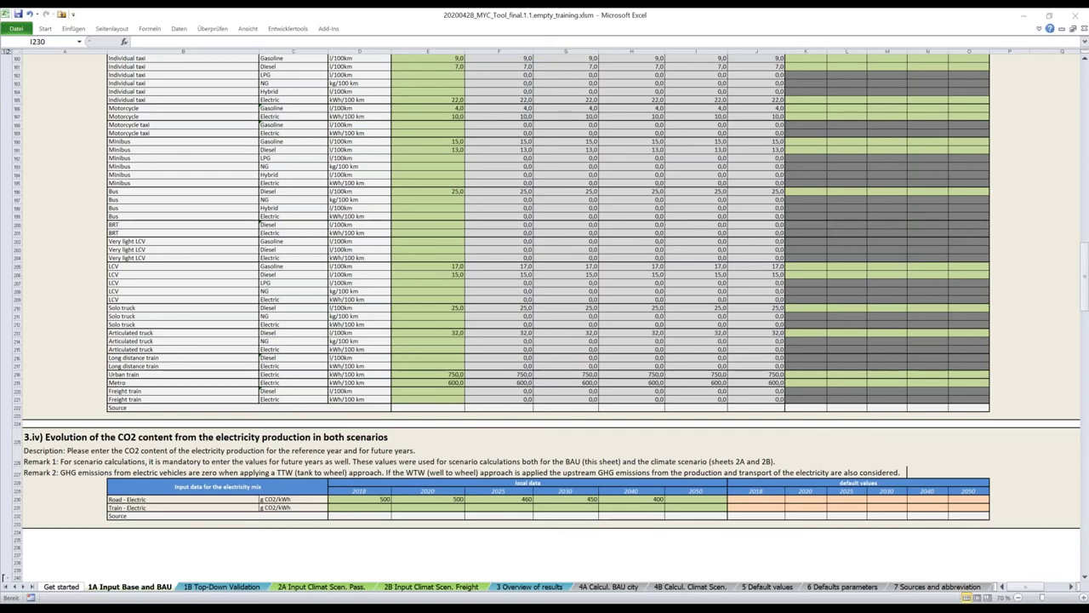
{"action": "left_click", "coordinate": [679, 503]}
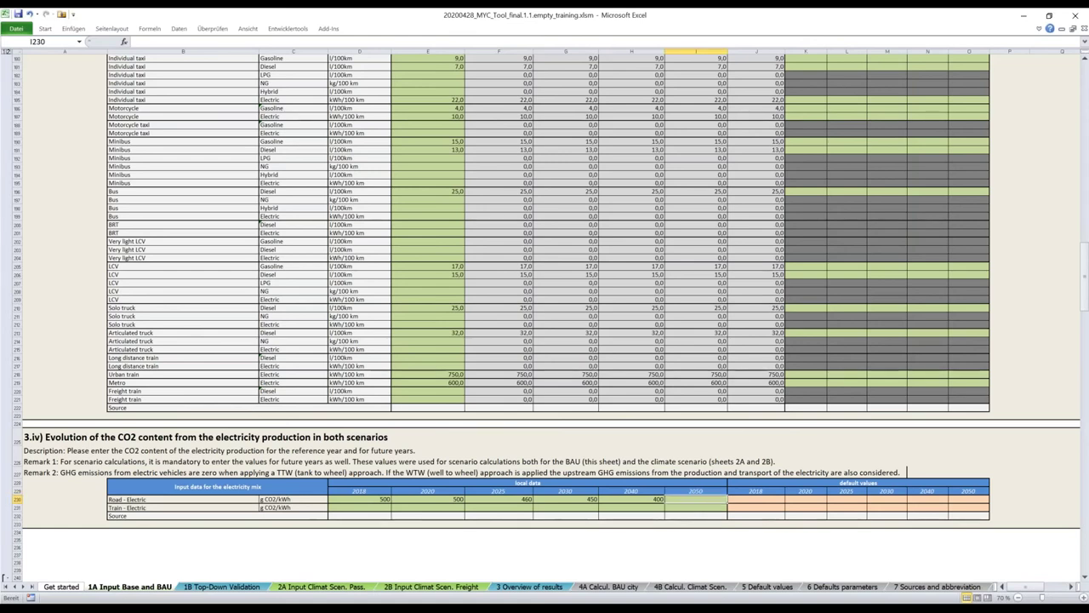
{"action": "type", "text": "400"}
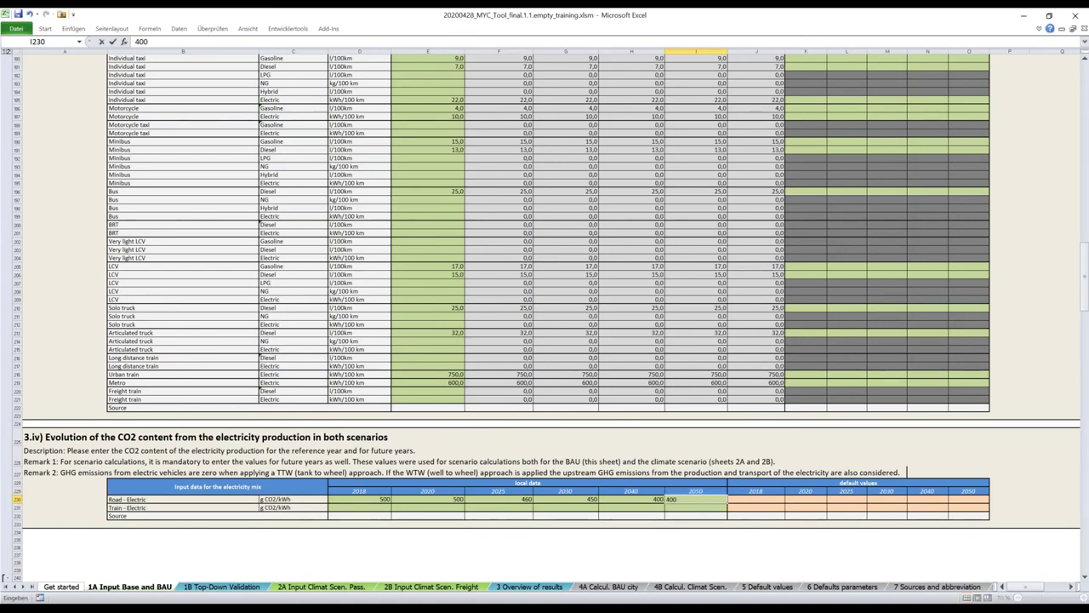
{"action": "key", "text": "Return"}
Enter the Train - Electric CO2 content as 500 for 2018 and 2020, 460 for 2025 and 450 for 2030.
{"action": "type", "text": "500"}
{"action": "key", "text": "Tab"}
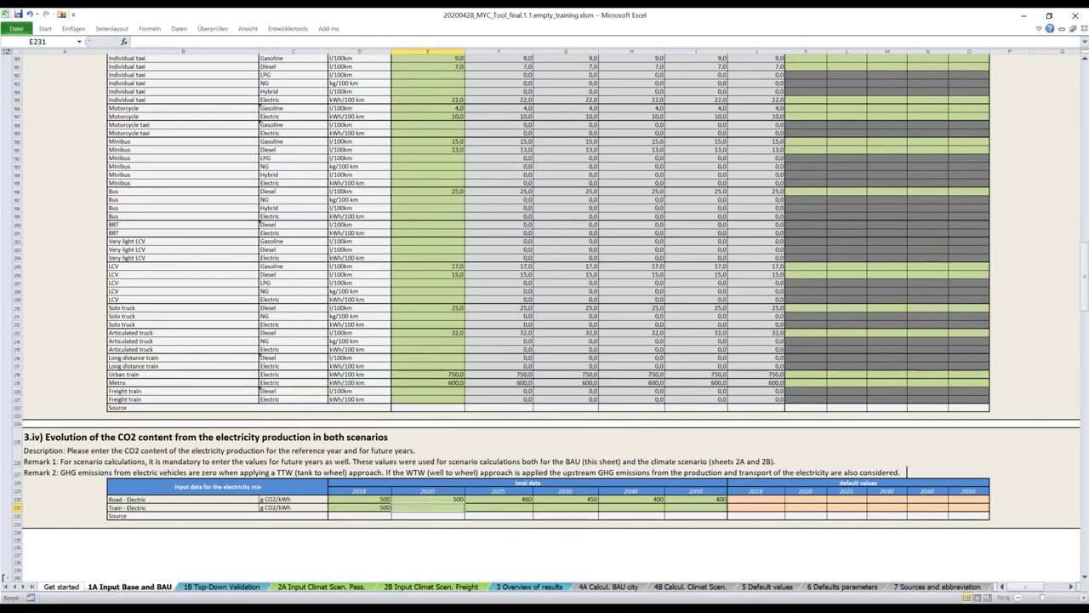
{"action": "type", "text": "500"}
{"action": "key", "text": "Tab"}
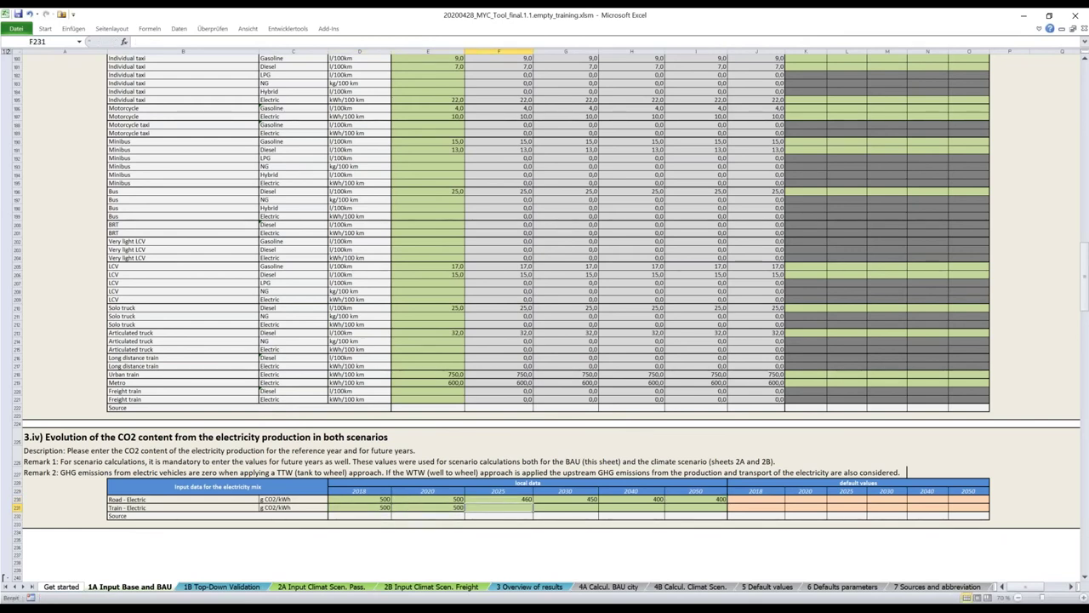
{"action": "type", "text": "460"}
{"action": "key", "text": "Tab"}
{"action": "type", "text": "450"}
{"action": "key", "text": "Tab"}
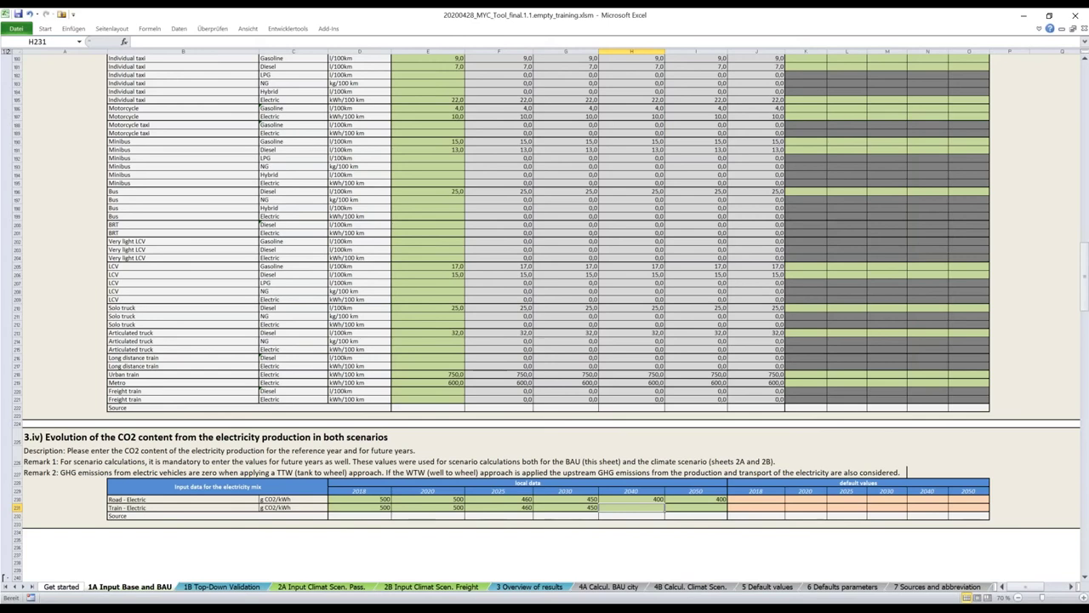
Enter a Train - Electric CO2 content of 400 g CO2/kWh for both 2040 and 2050.
{"action": "type", "text": "4"}
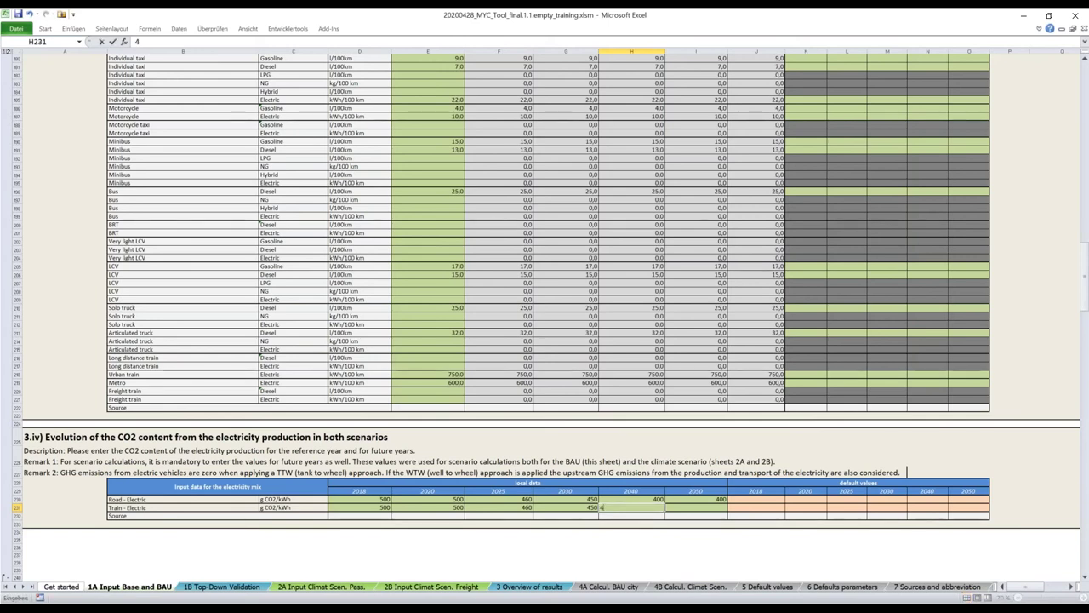
{"action": "type", "text": "00"}
{"action": "key", "text": "Tab"}
{"action": "type", "text": "400"}
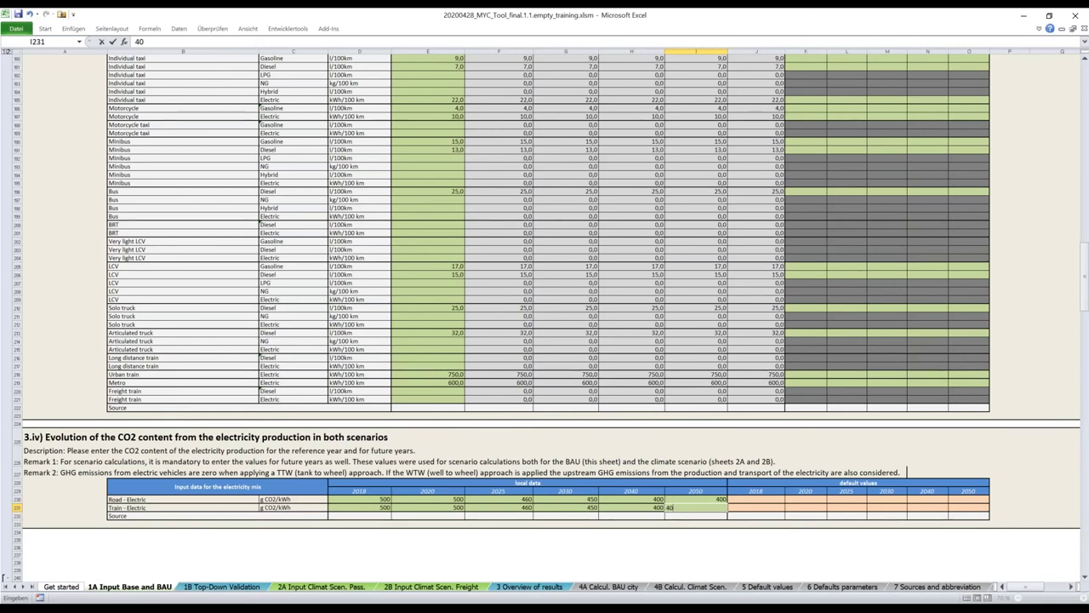
{"action": "left_click", "coordinate": [183, 507]}
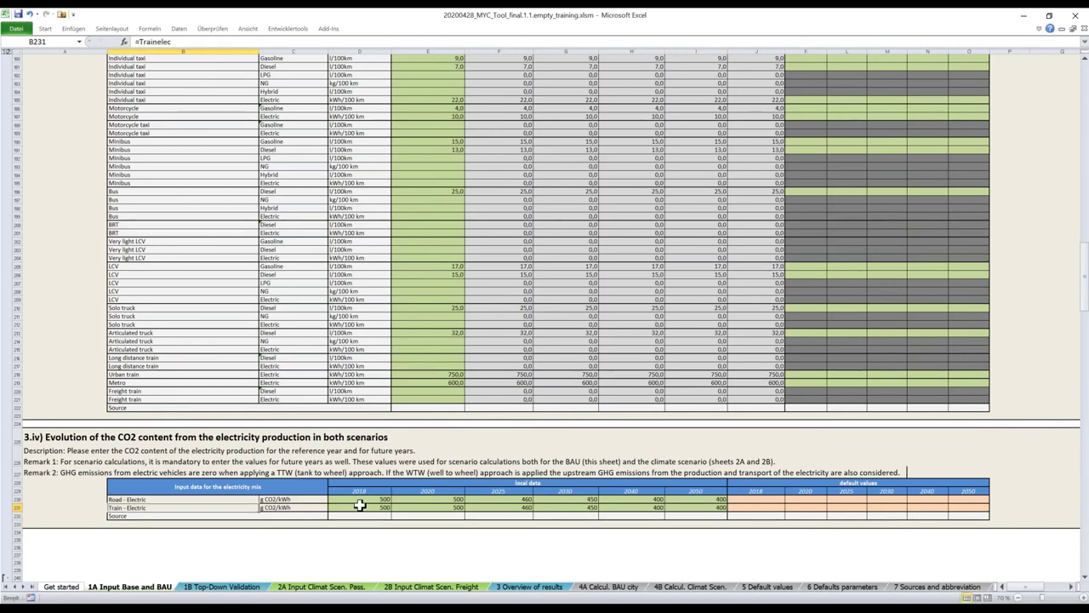
Review the Population, Gross domestic product and Base vkt charts beside the input tables on the 1A Input Base and BAU sheet.
{"action": "scroll", "coordinate": [361, 505], "scroll_direction": "down", "scroll_amount": 1}
{"action": "scroll", "coordinate": [363, 505], "scroll_direction": "down", "scroll_amount": 1}
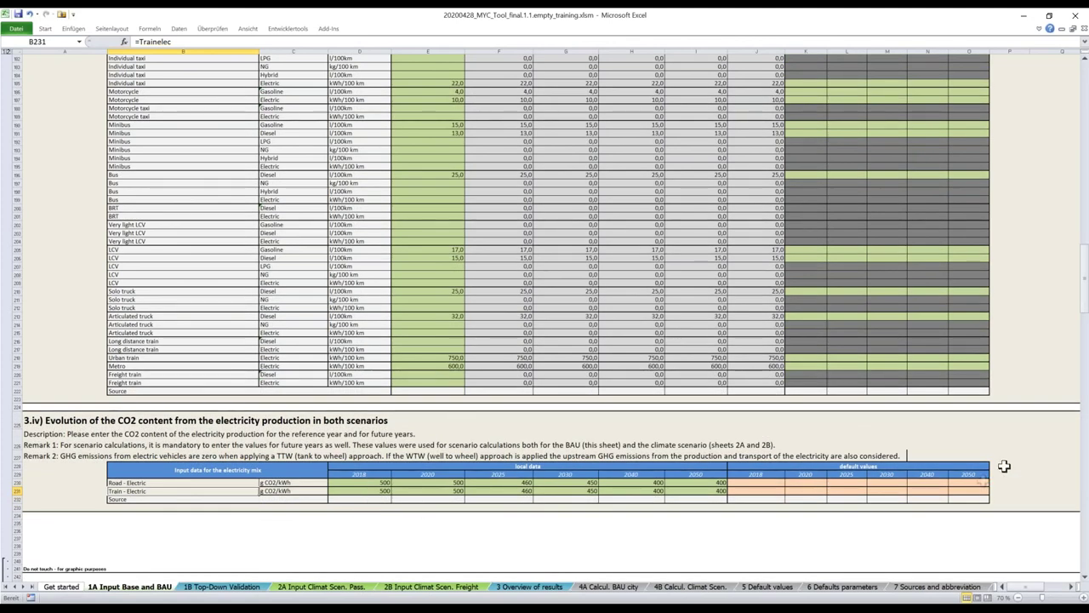
{"action": "left_click_drag", "start_coordinate": [1085, 300], "coordinate": [1085, 60]}
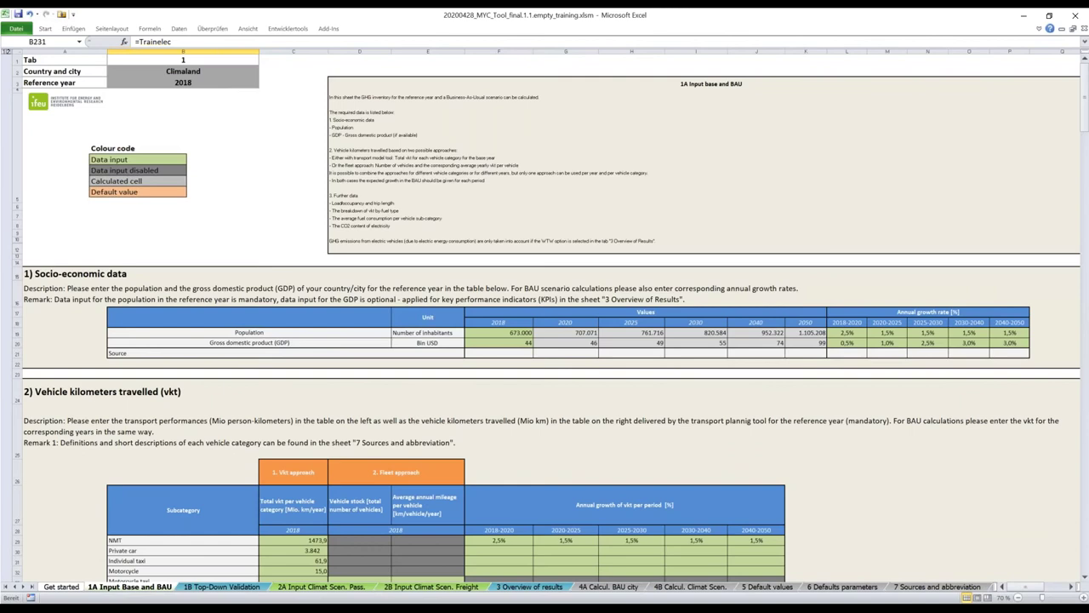
{"action": "left_click", "coordinate": [1074, 588]}
{"action": "left_click", "coordinate": [1074, 588]}
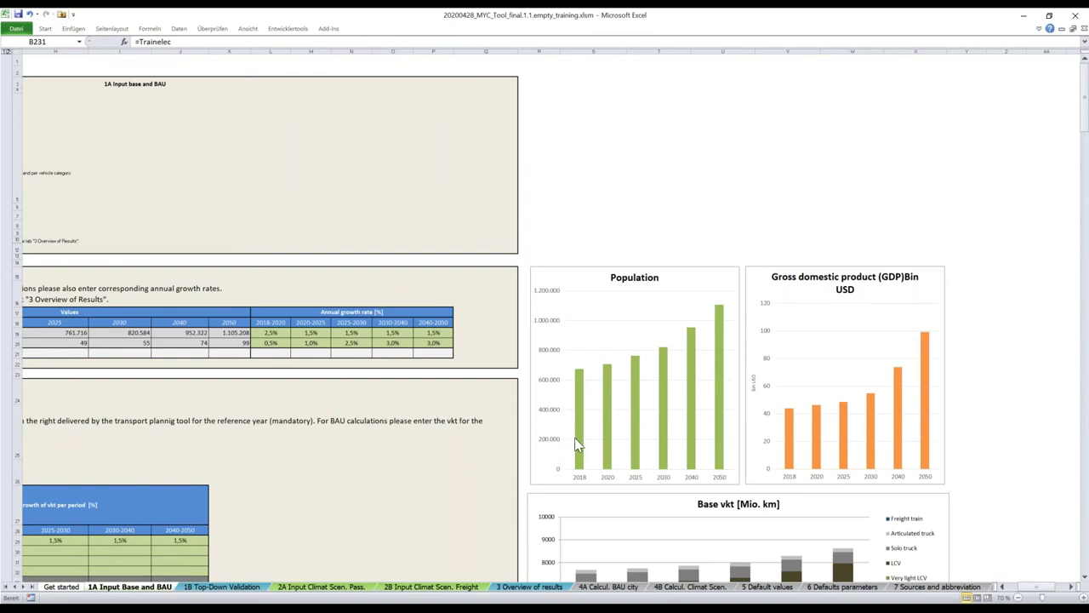
{"action": "mouse_move", "coordinate": [580, 378]}
{"action": "scroll", "coordinate": [837, 364], "scroll_direction": "down", "scroll_amount": 1}
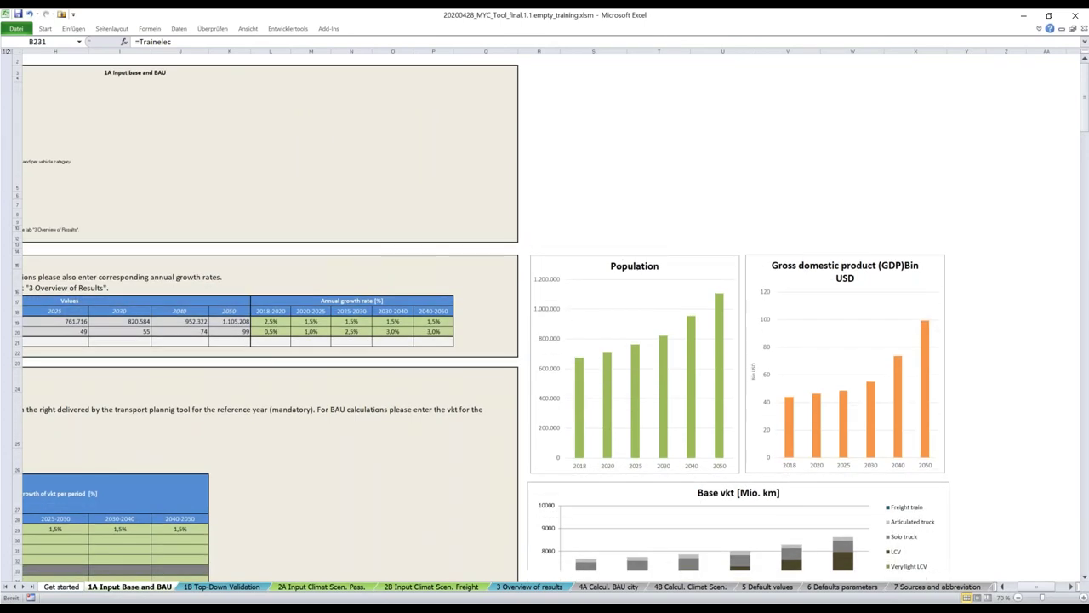
{"action": "scroll", "coordinate": [831, 366], "scroll_direction": "down", "scroll_amount": 2}
{"action": "scroll", "coordinate": [831, 366], "scroll_direction": "down", "scroll_amount": 5}
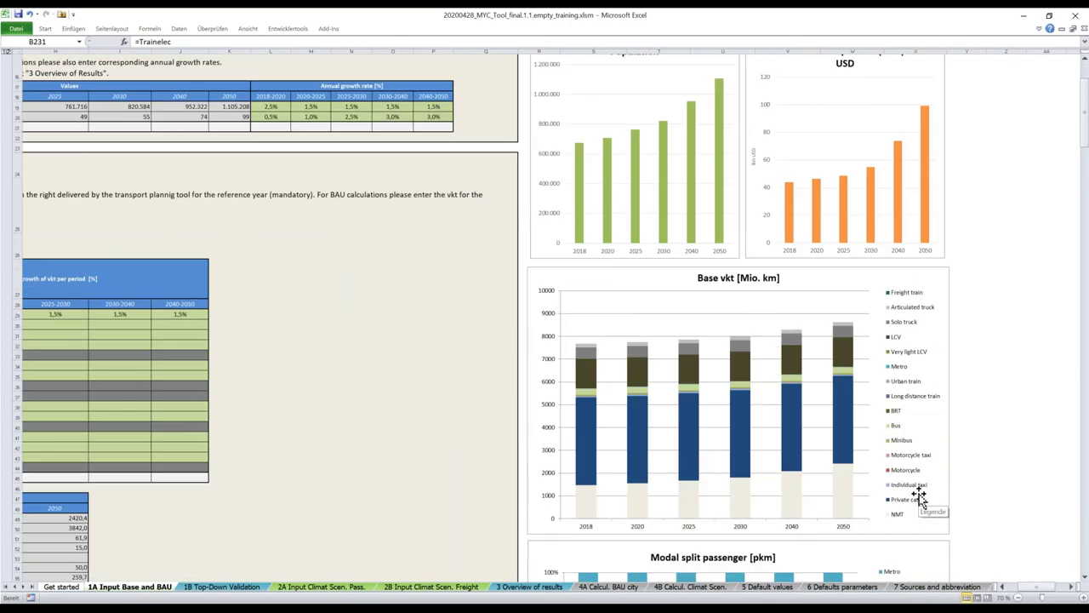
{"action": "scroll", "coordinate": [919, 497], "scroll_direction": "down", "scroll_amount": 2}
{"action": "scroll", "coordinate": [919, 498], "scroll_direction": "down", "scroll_amount": 3}
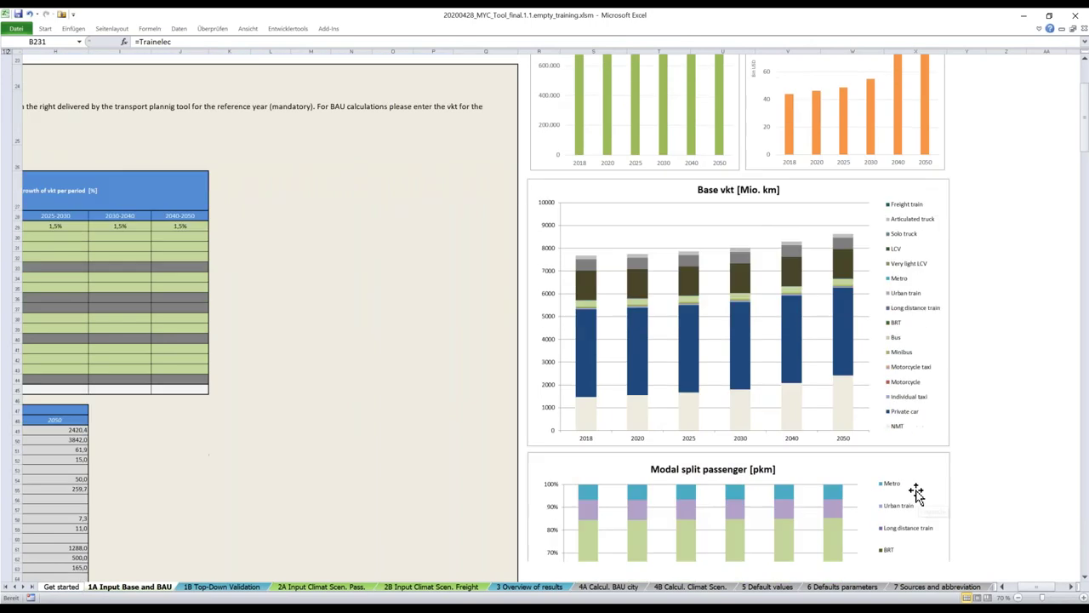
Examine the Modal split passenger [pkm] and Modal split freight [tkm] charts for 2018 to 2050.
{"action": "scroll", "coordinate": [917, 493], "scroll_direction": "down", "scroll_amount": 5}
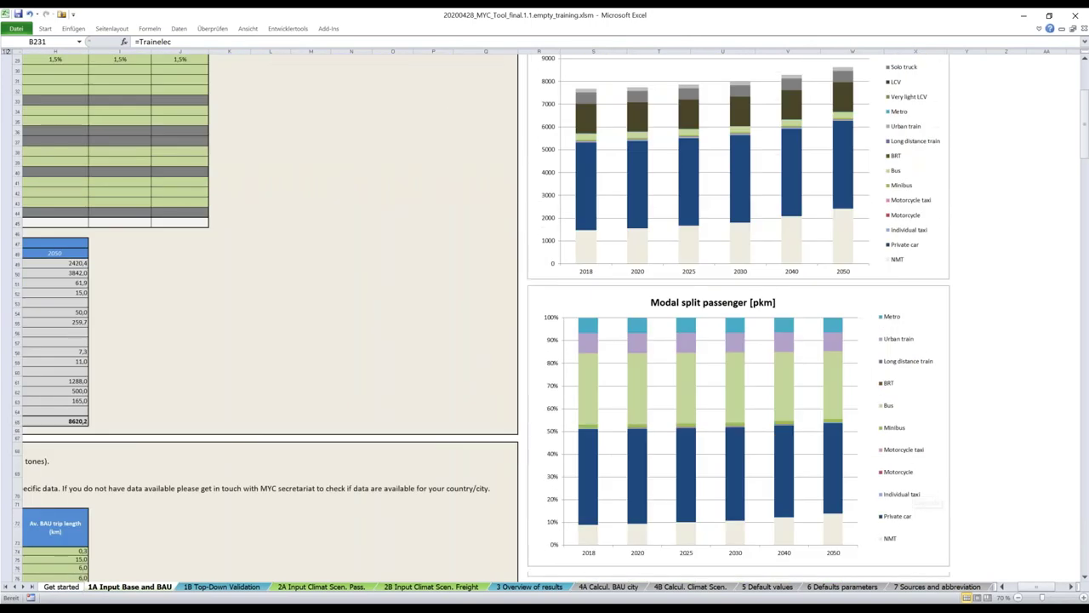
{"action": "scroll", "coordinate": [919, 498], "scroll_direction": "down", "scroll_amount": 1}
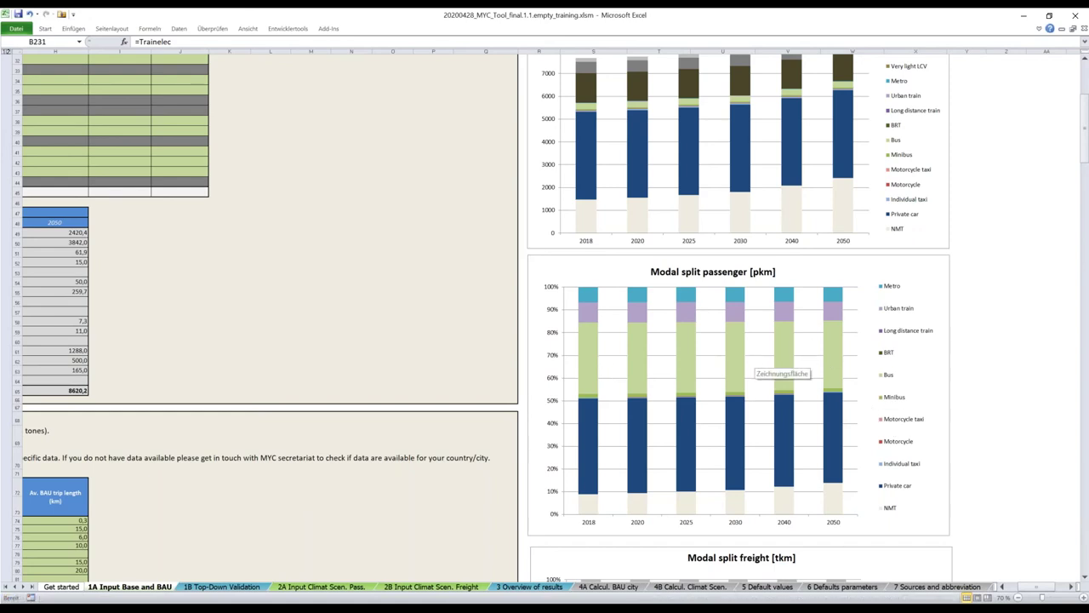
{"action": "scroll", "coordinate": [754, 368], "scroll_direction": "down", "scroll_amount": 1}
{"action": "scroll", "coordinate": [755, 368], "scroll_direction": "down", "scroll_amount": 2}
{"action": "scroll", "coordinate": [756, 367], "scroll_direction": "down", "scroll_amount": 3}
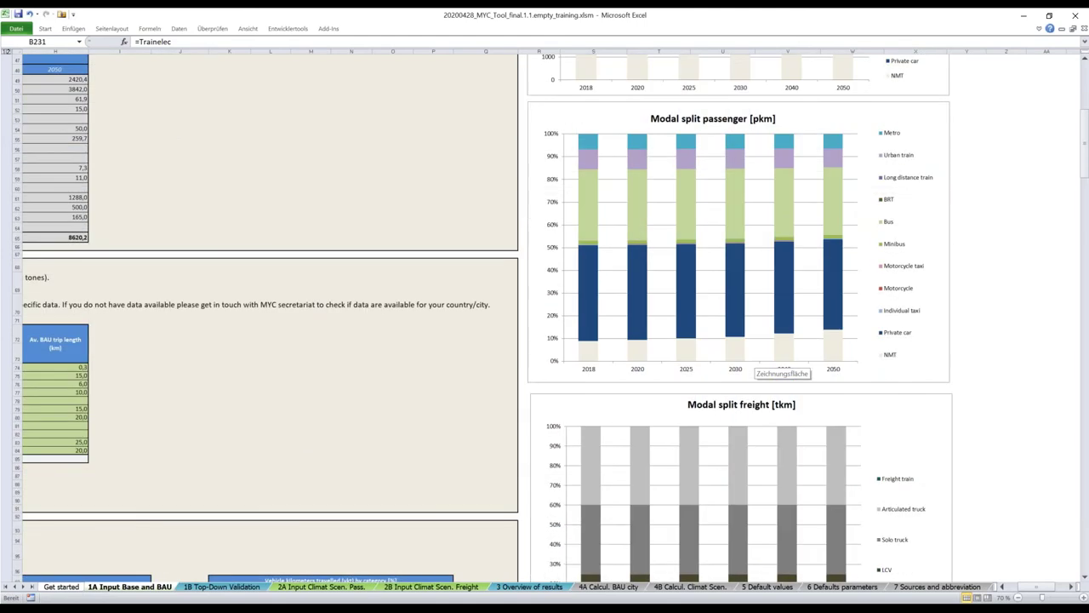
{"action": "scroll", "coordinate": [755, 368], "scroll_direction": "down", "scroll_amount": 3}
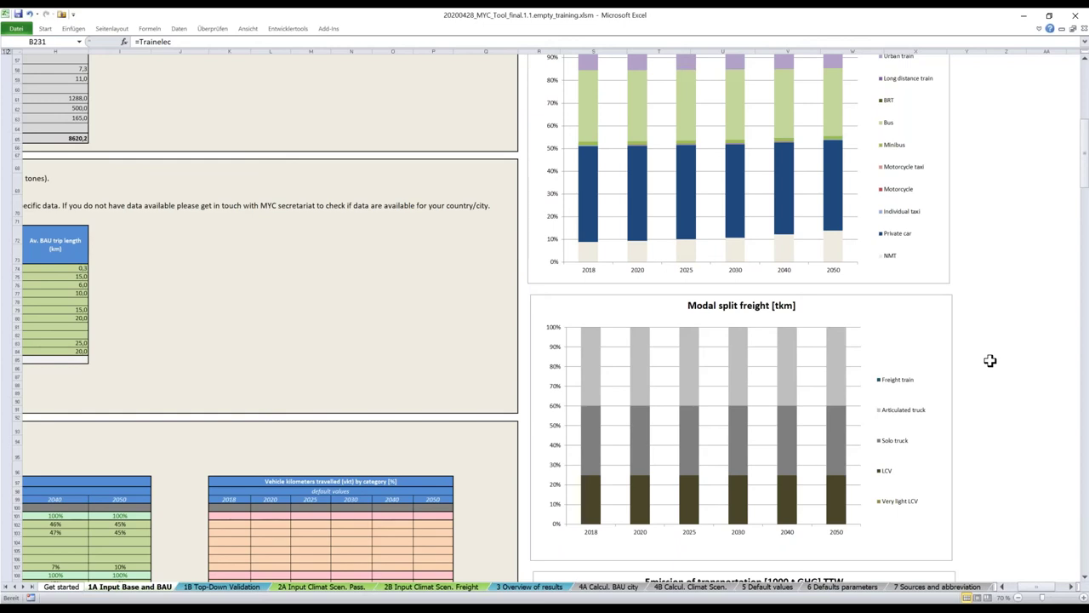
{"action": "scroll", "coordinate": [996, 365], "scroll_direction": "down", "scroll_amount": 1}
{"action": "scroll", "coordinate": [993, 372], "scroll_direction": "down", "scroll_amount": 3}
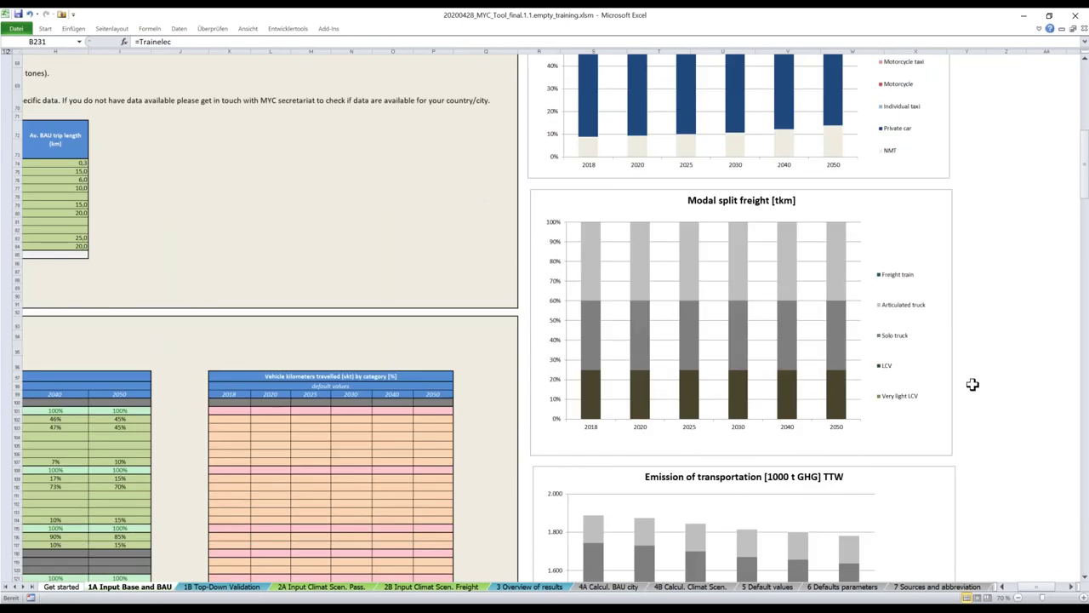
Examine the Emission of transportation [1000 t GHG] TTW chart by vehicle category from 2018 to 2050.
{"action": "scroll", "coordinate": [970, 383], "scroll_direction": "down", "scroll_amount": 5}
{"action": "scroll", "coordinate": [968, 383], "scroll_direction": "down", "scroll_amount": 3}
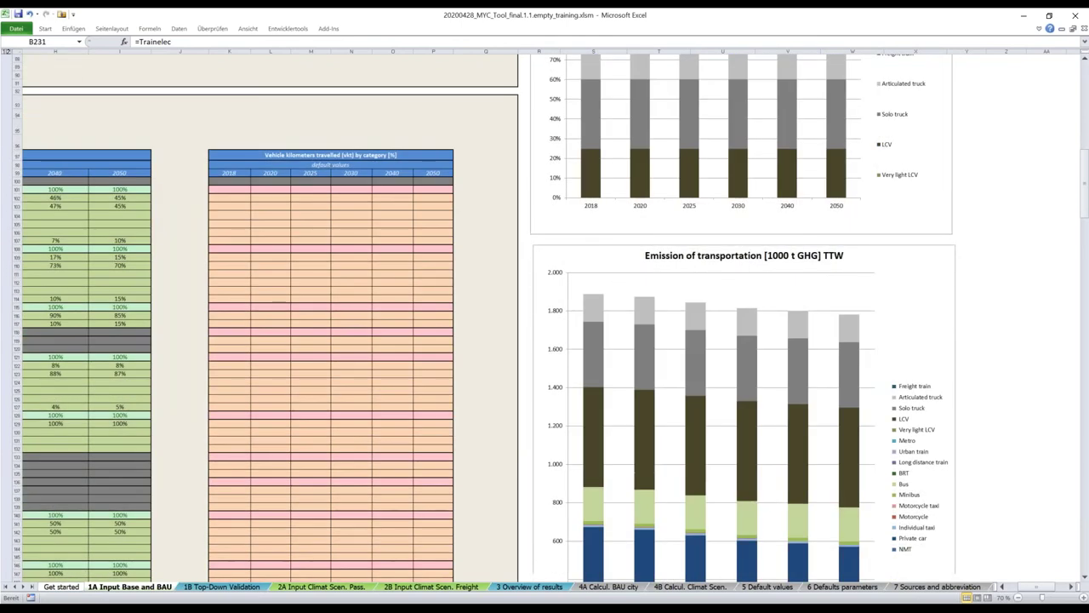
{"action": "scroll", "coordinate": [595, 553], "scroll_direction": "down", "scroll_amount": 4}
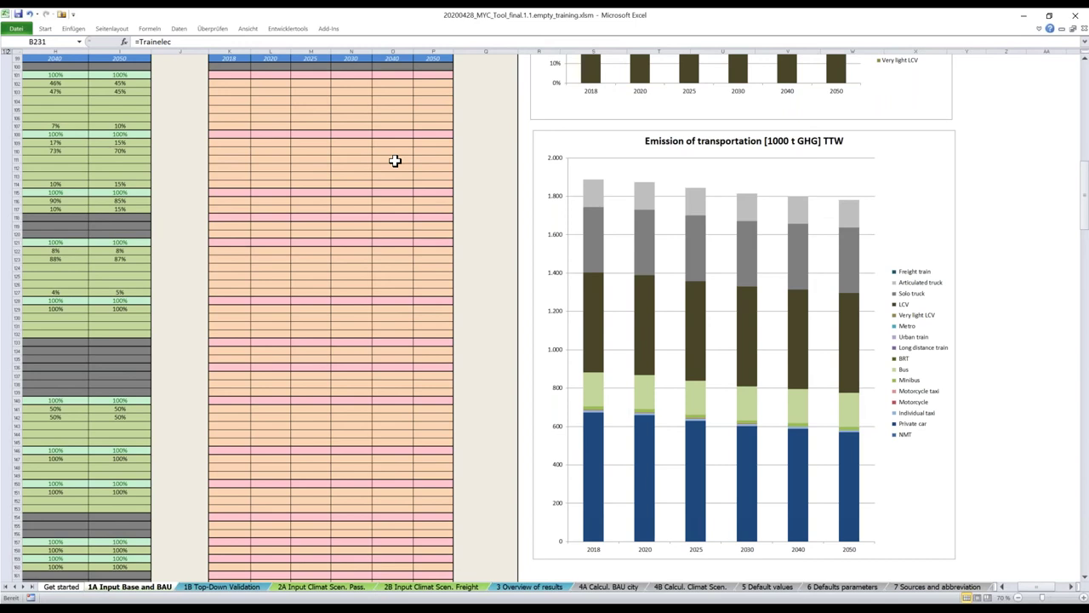
{"action": "scroll", "coordinate": [395, 161], "scroll_direction": "up", "scroll_amount": 2}
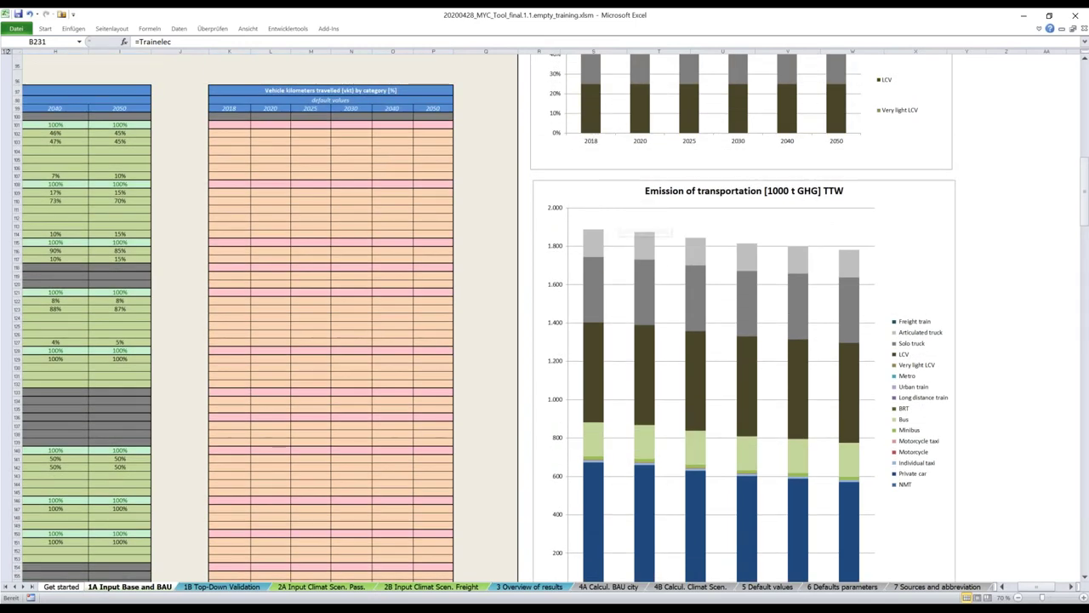
{"action": "scroll", "coordinate": [484, 317], "scroll_direction": "down", "scroll_amount": 1}
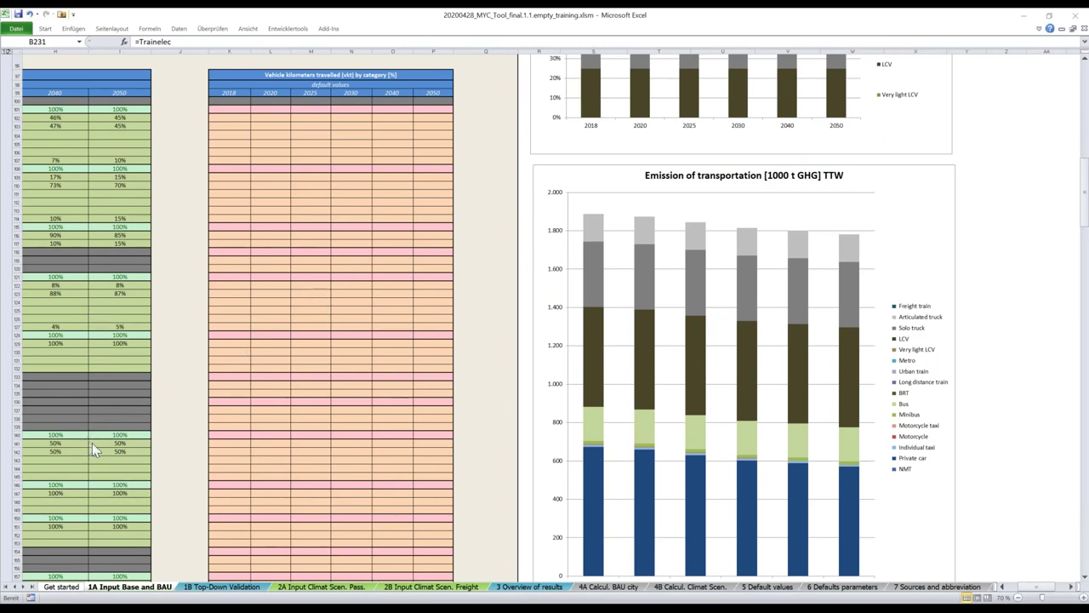
Open the 1B Top-Down Validation sheet and examine the calculated energy consumption charts for total transport and road.
{"action": "left_click", "coordinate": [263, 587]}
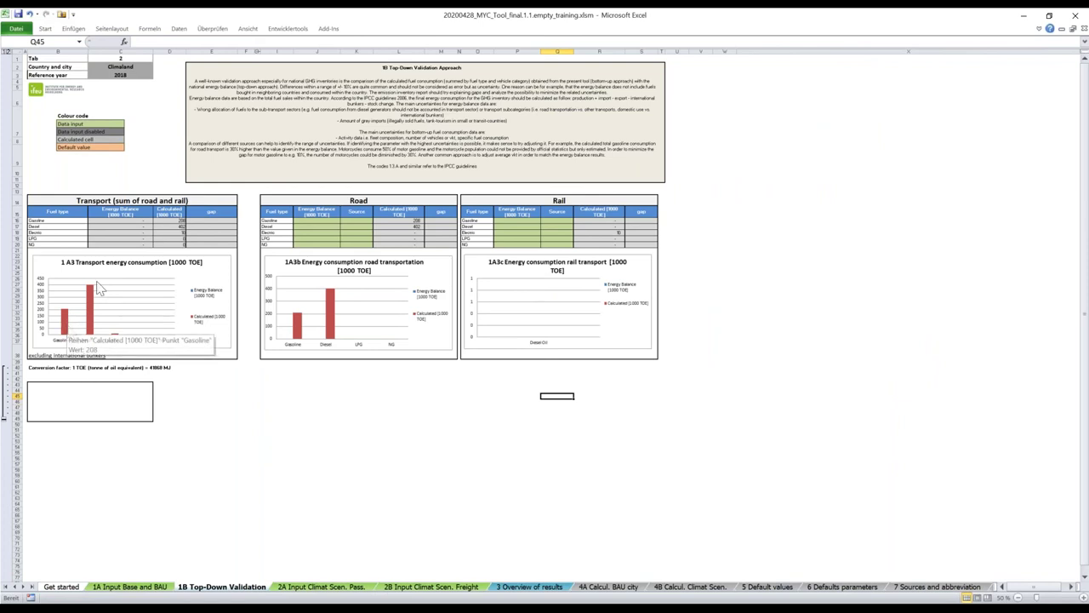
{"action": "mouse_move", "coordinate": [91, 317]}
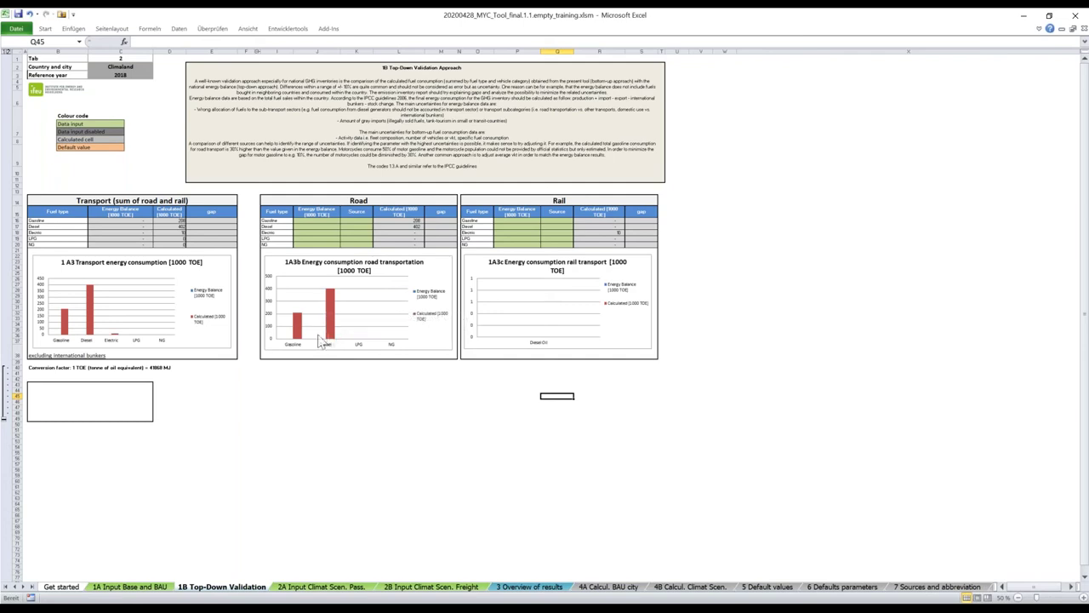
{"action": "mouse_move", "coordinate": [304, 335]}
In the Road table, enter an Energy Balance [1000 TOE] of 200 for Gasoline and 359 for Diesel.
{"action": "scroll", "coordinate": [374, 231], "scroll_direction": "up", "scroll_amount": 2}
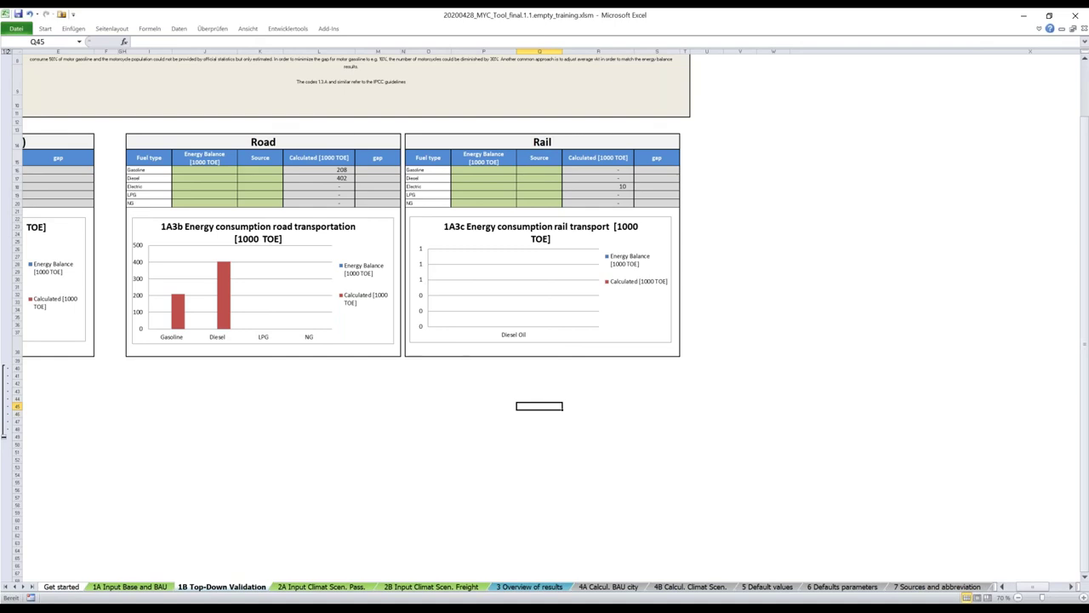
{"action": "left_click", "coordinate": [200, 178]}
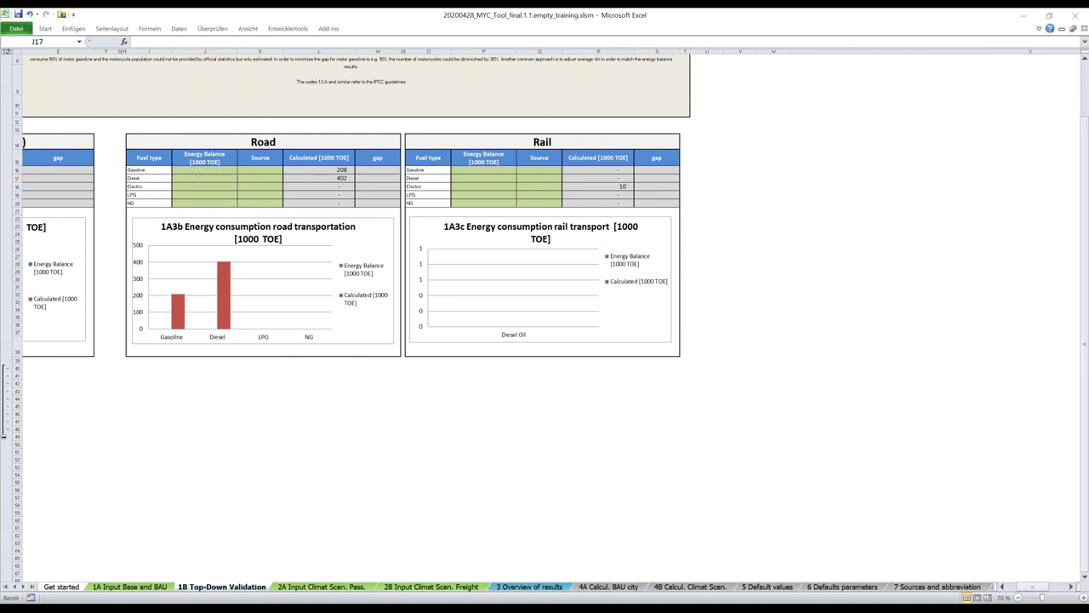
{"action": "left_click", "coordinate": [210, 173]}
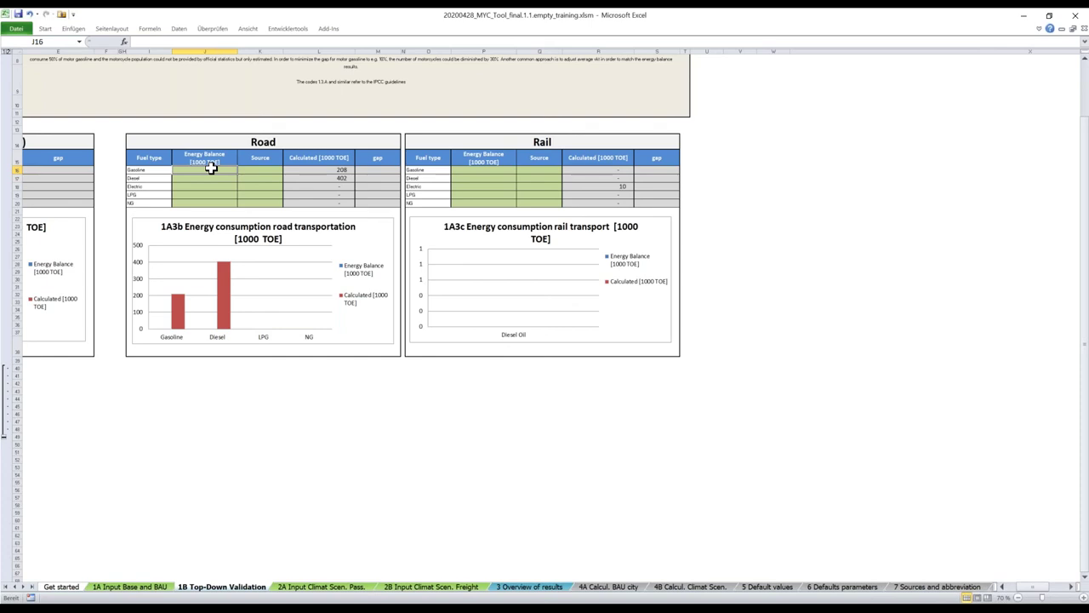
{"action": "type", "text": "200"}
{"action": "key", "text": "Return"}
{"action": "type", "text": "359"}
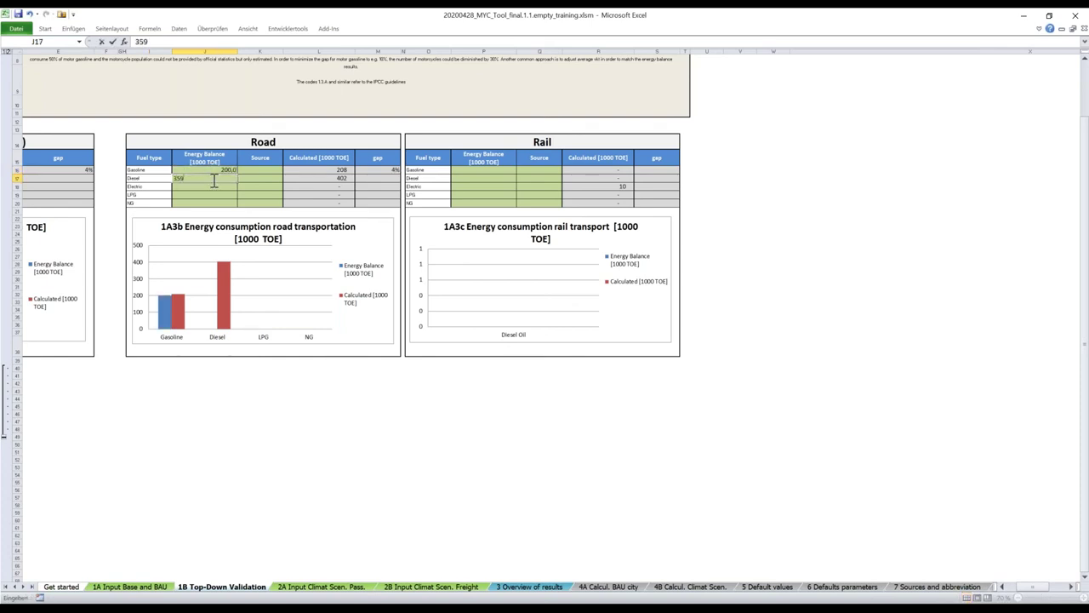
{"action": "key", "text": "Return"}
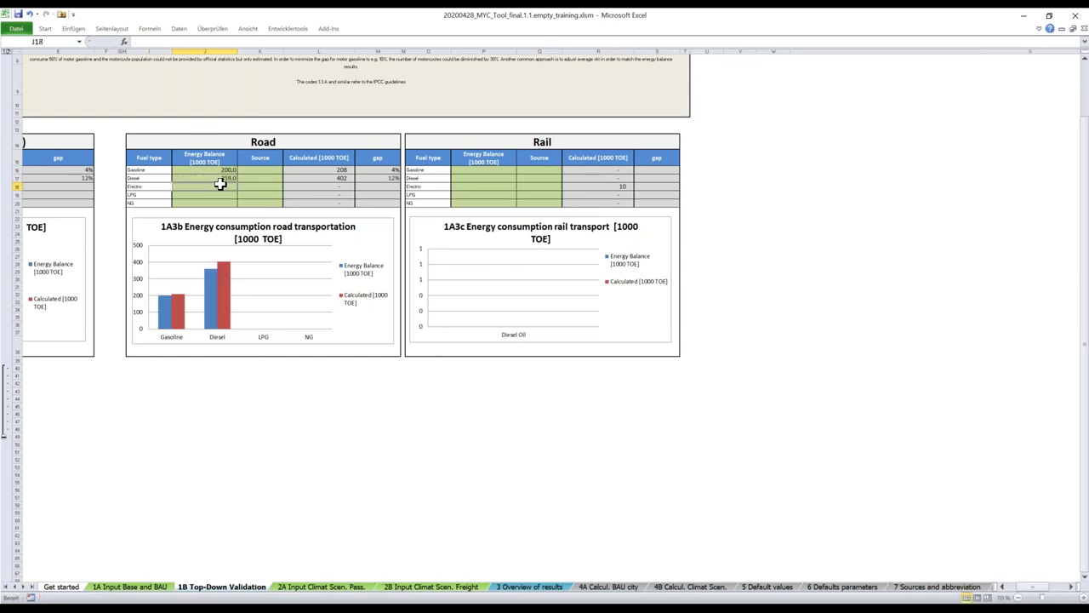
Try an Energy Balance of 0,5 for Electric in the Road table and clear that entry again.
{"action": "type", "text": "0,5"}
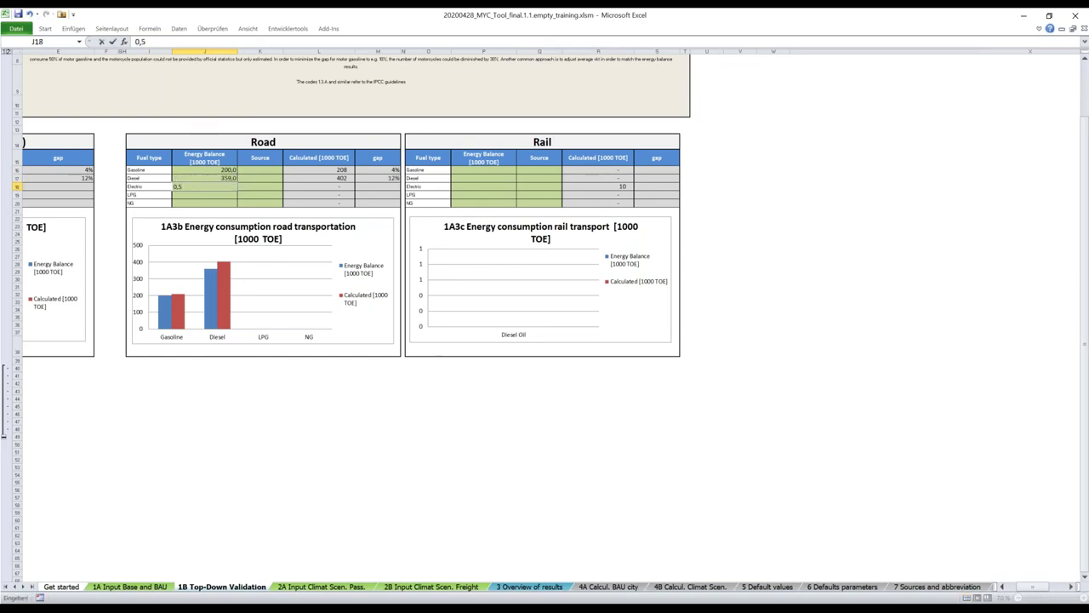
{"action": "left_click", "coordinate": [261, 195]}
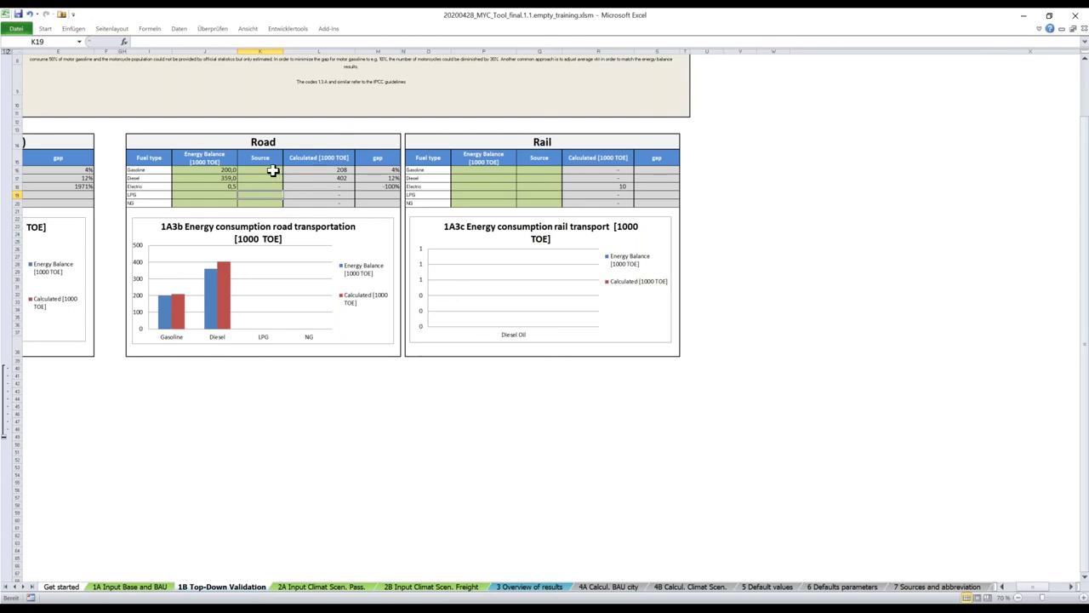
{"action": "left_click_drag", "start_coordinate": [276, 170], "coordinate": [275, 185]}
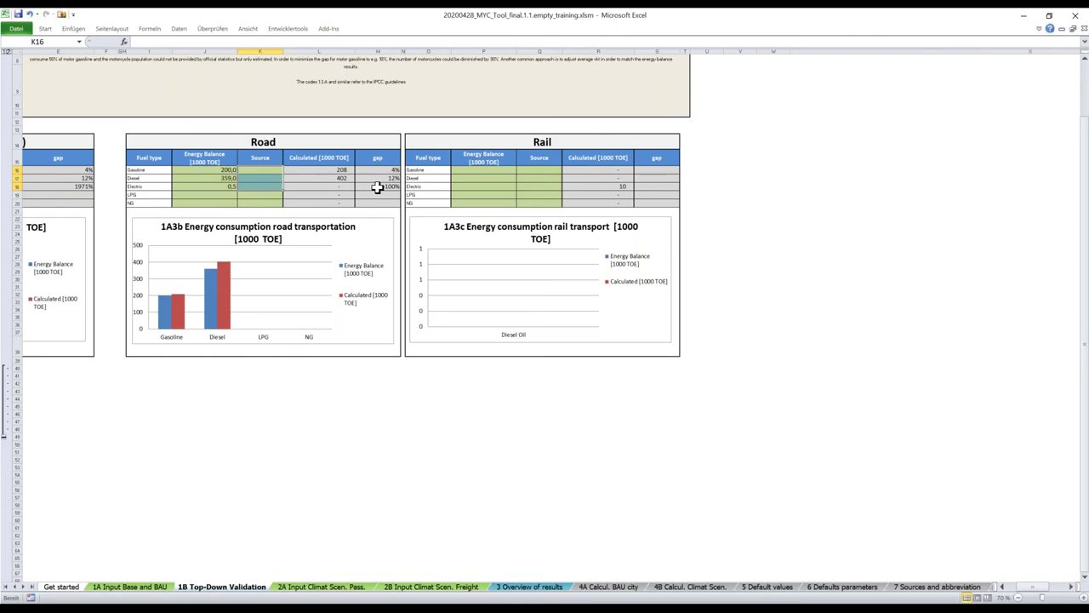
{"action": "left_click", "coordinate": [228, 186]}
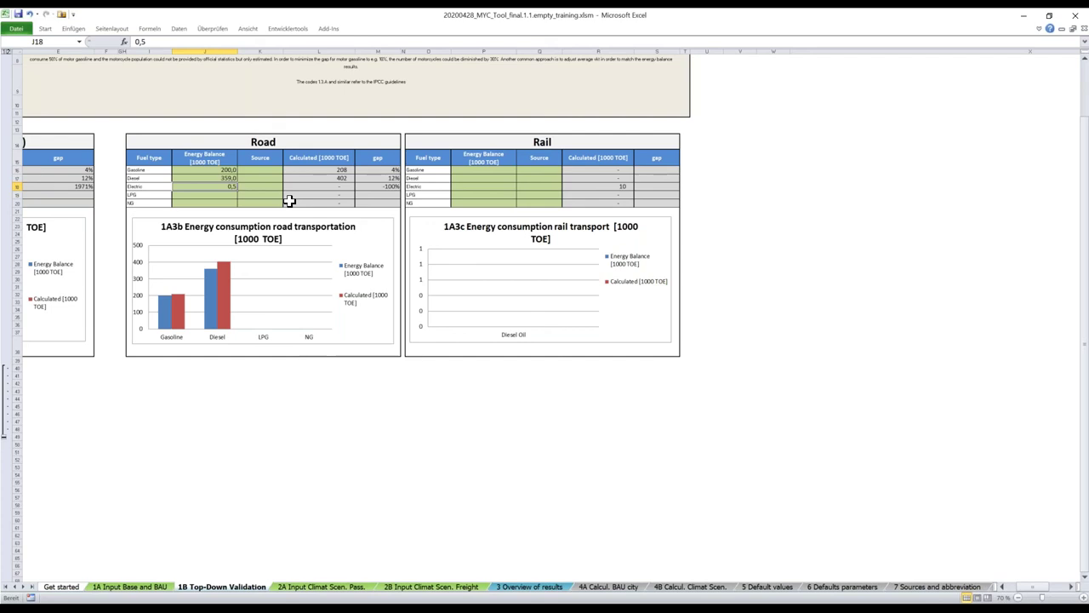
{"action": "key", "text": "Delete"}
{"action": "key", "text": "Up"}
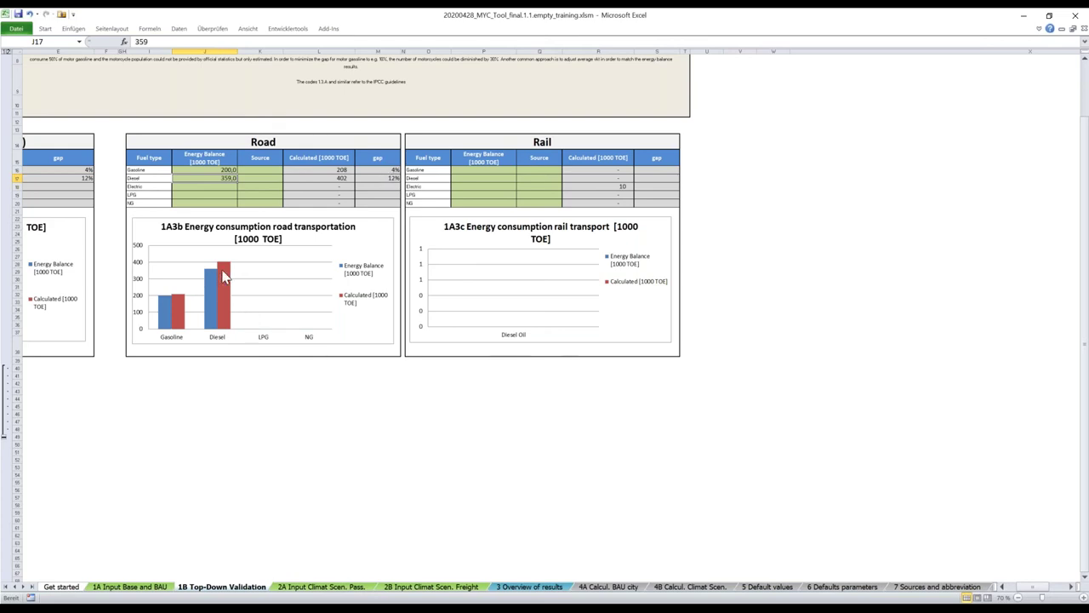
Compare the energy balance with the calculated consumption in the Transport, Road and Rail tables and charts.
{"action": "mouse_move", "coordinate": [221, 277]}
{"action": "left_click_drag", "start_coordinate": [1025, 594], "coordinate": [1009, 596]}
{"action": "mouse_move", "coordinate": [450, 270]}
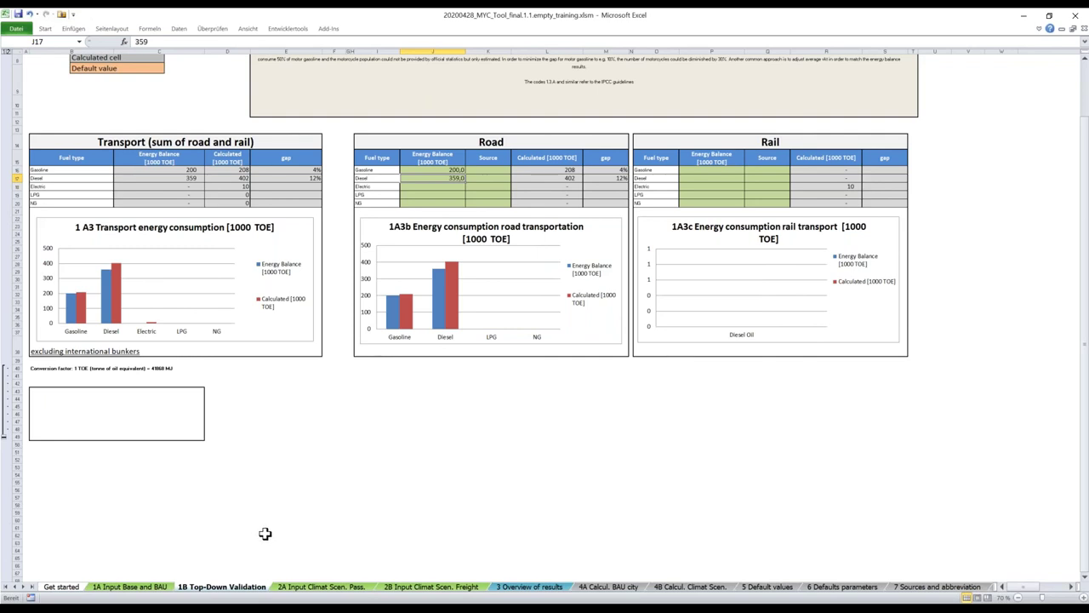
{"action": "scroll", "coordinate": [264, 534], "scroll_direction": "up", "scroll_amount": 4}
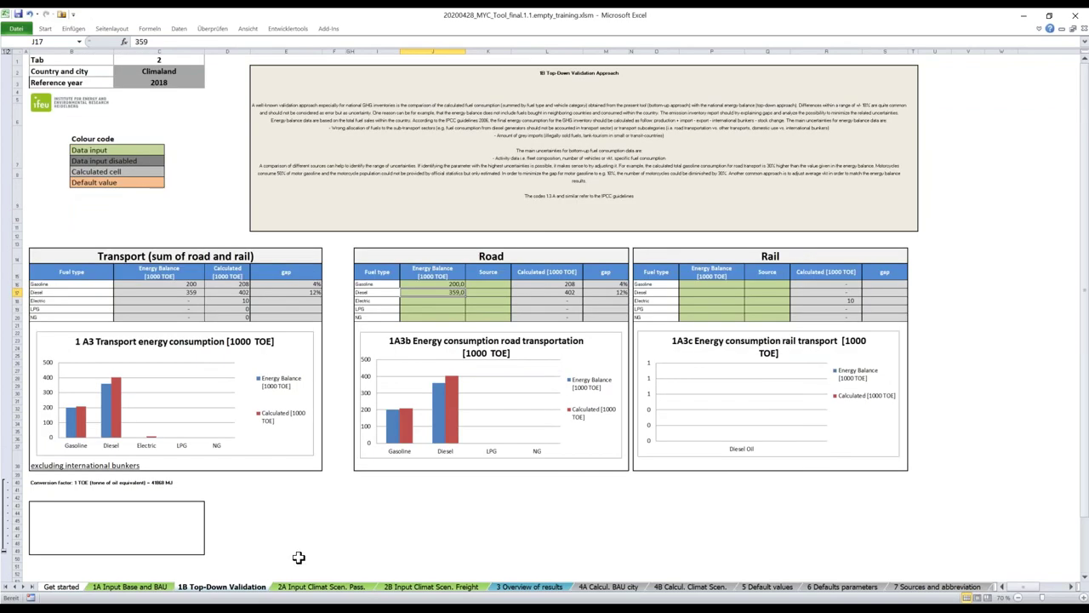